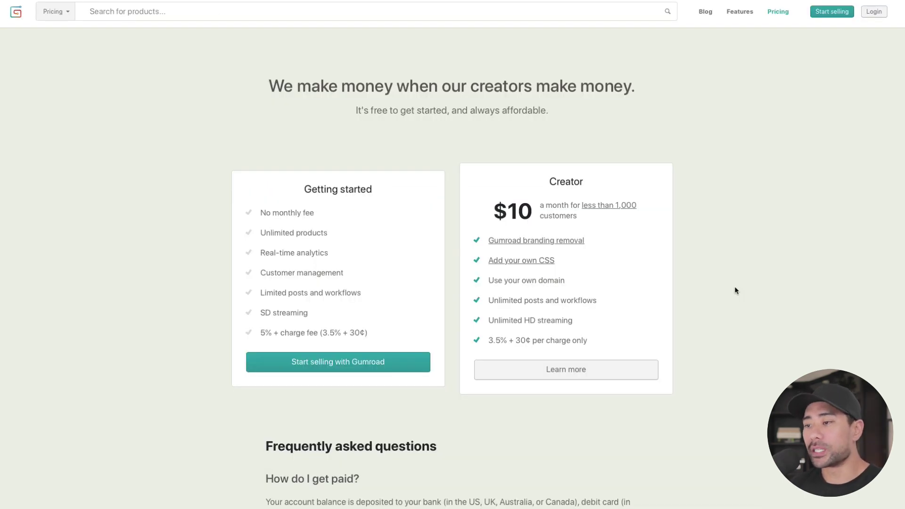
Step: Start selling with the Getting started plan and open the seller profile page
click(325, 371)
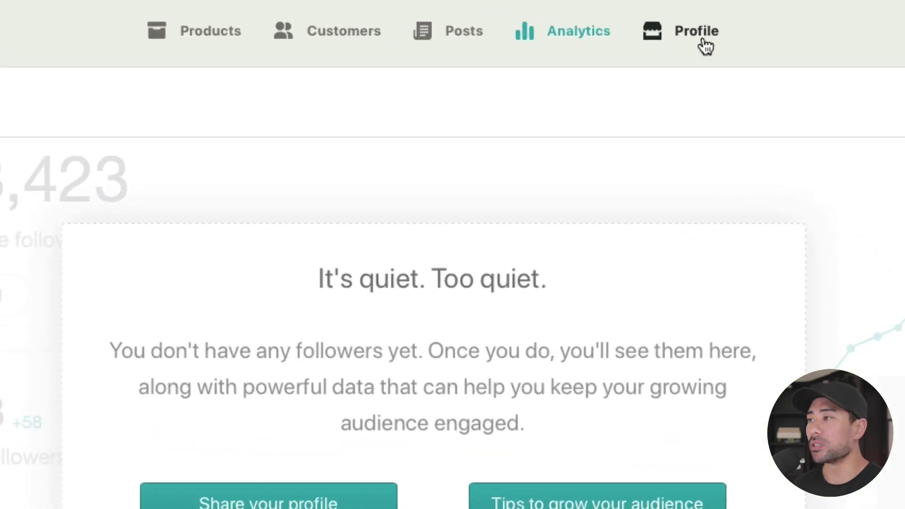
click(571, 15)
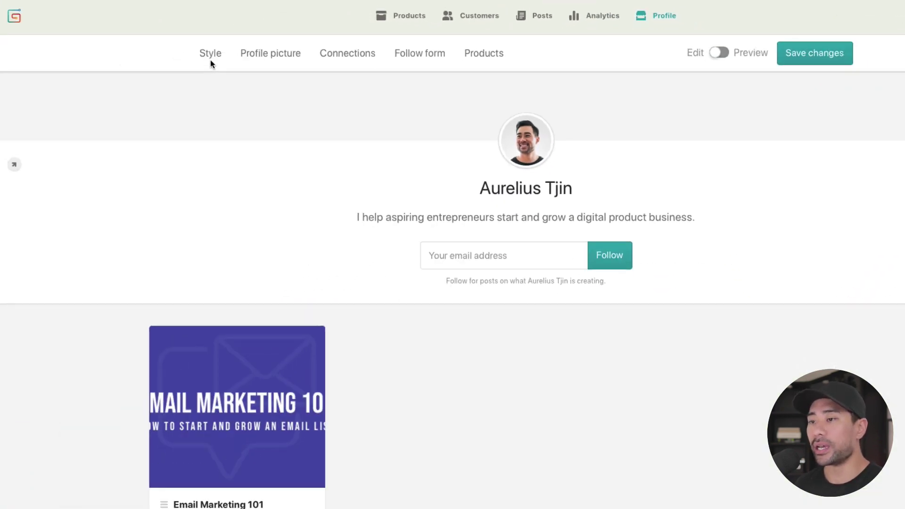
Step: Examine the profile's style options, including the theme list, and the page's bio, follow form and product listing
click(212, 60)
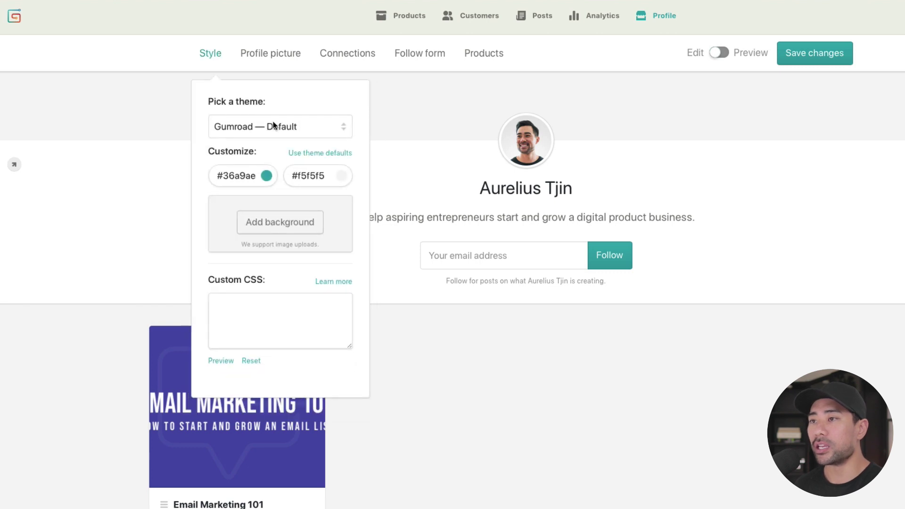
click(344, 127)
click(320, 81)
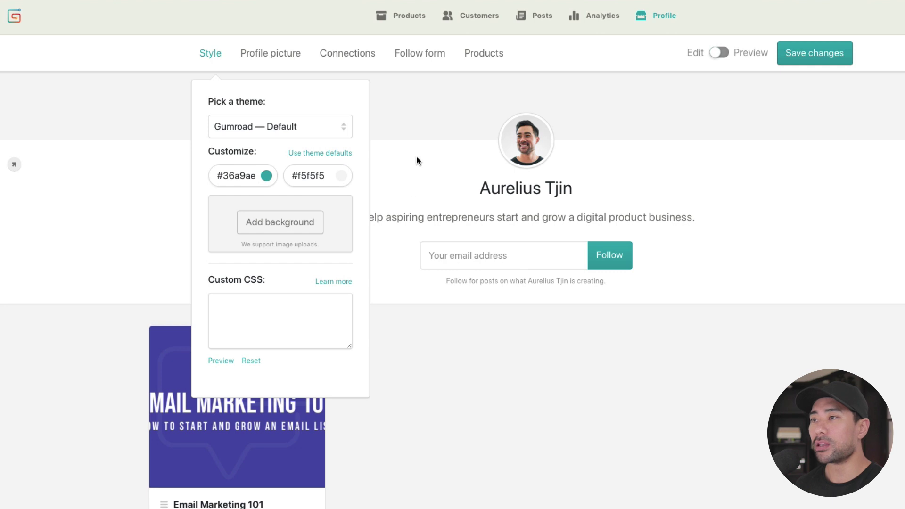
click(202, 52)
scroll(443, 337, down, 3)
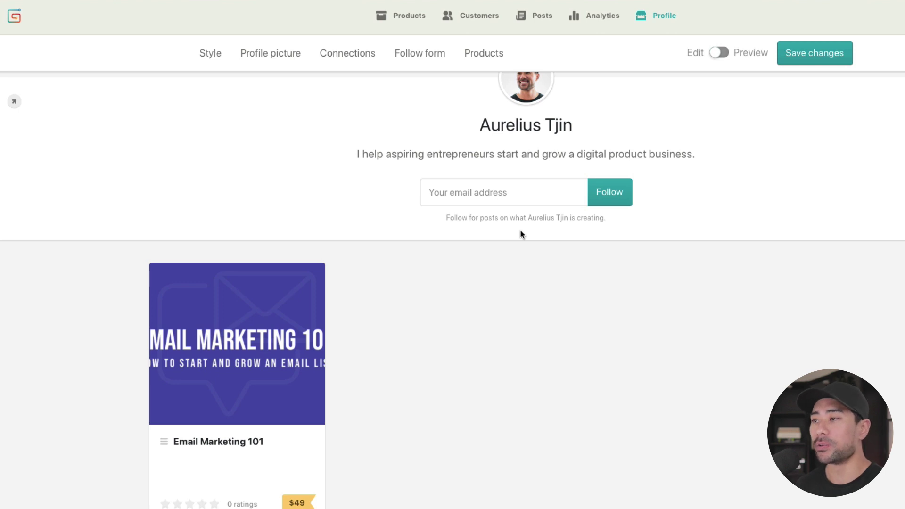
scroll(521, 303, up, 2)
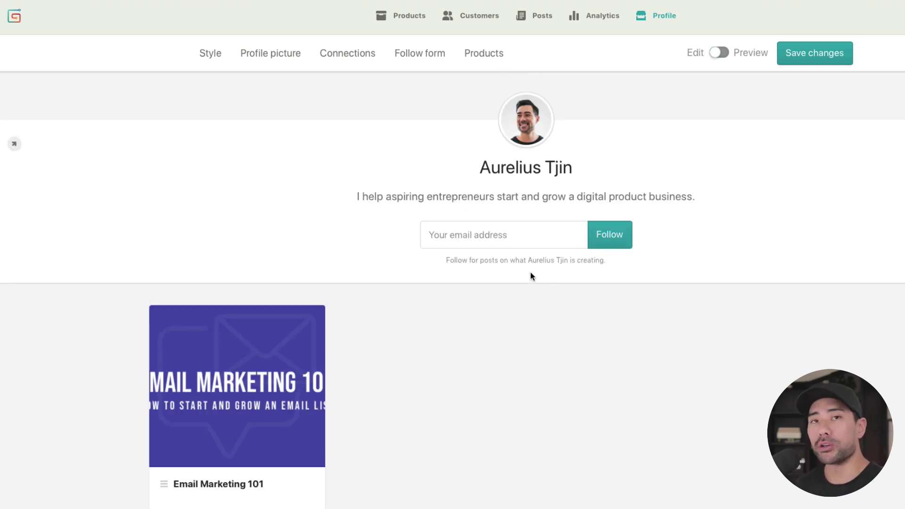
scroll(512, 445, down, 2)
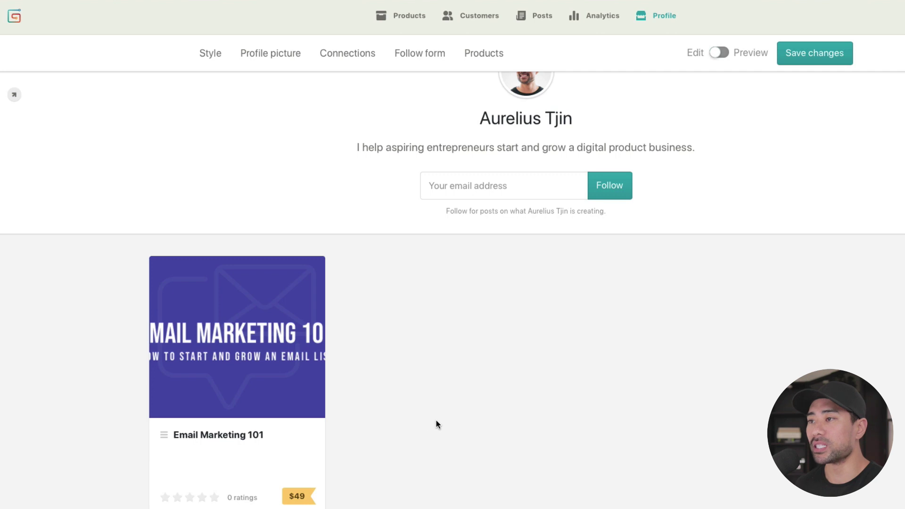
scroll(429, 425, up, 3)
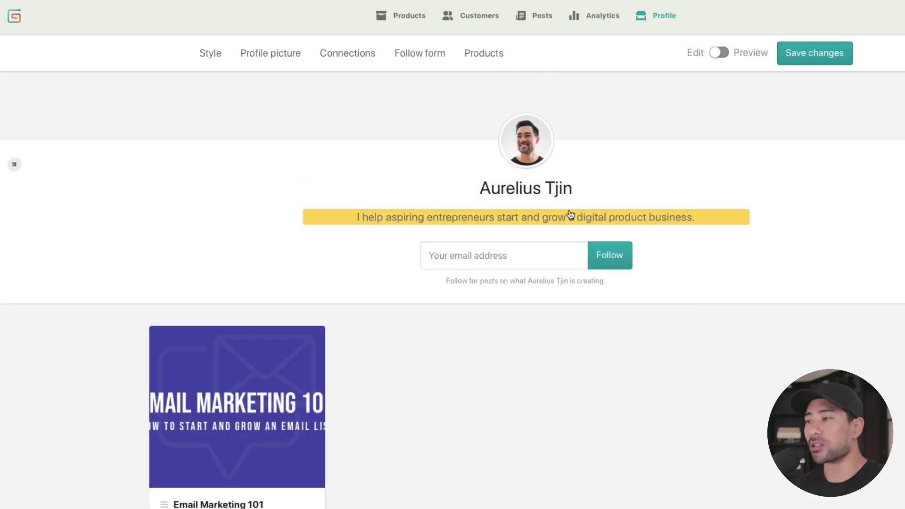
Step: Try the Dark and Goblet of Fire themes on the profile page
click(170, 47)
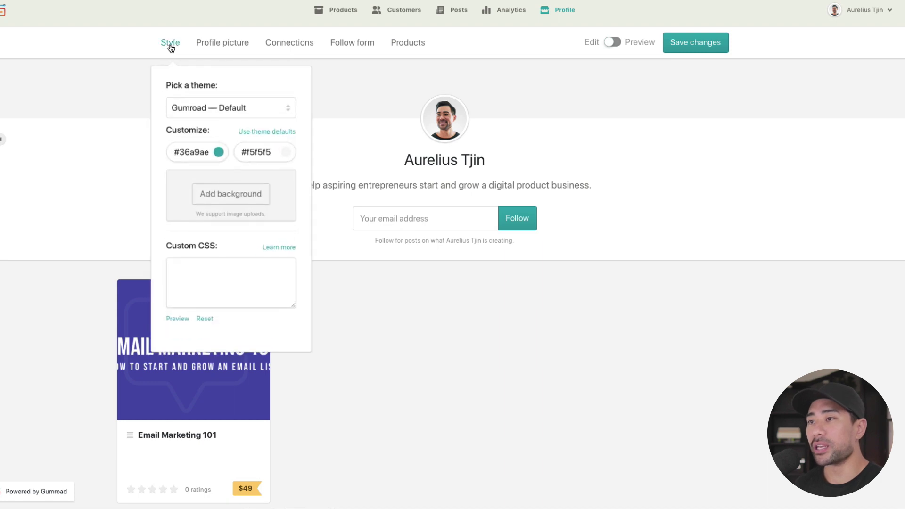
click(226, 110)
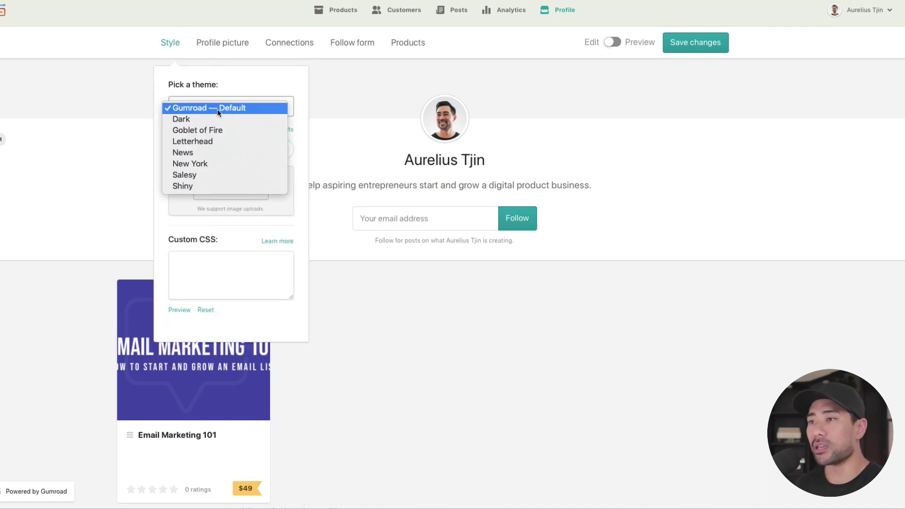
click(208, 119)
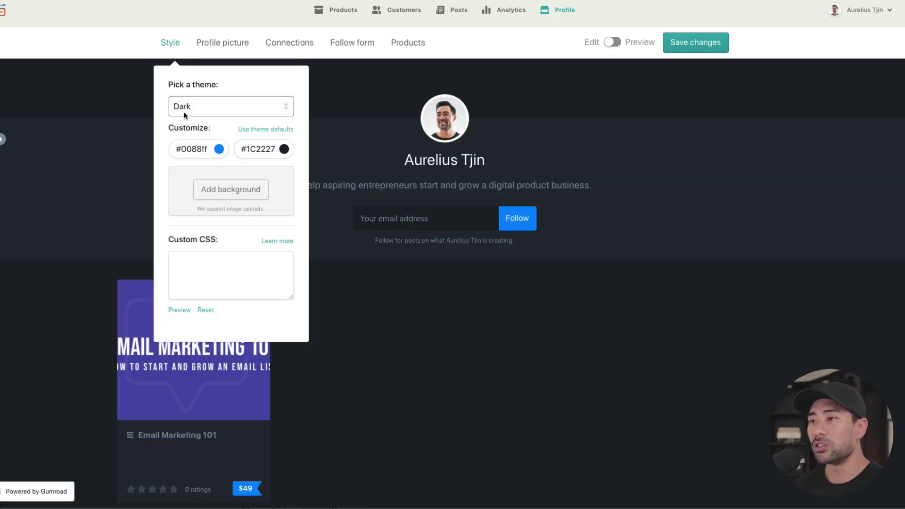
click(208, 109)
click(226, 119)
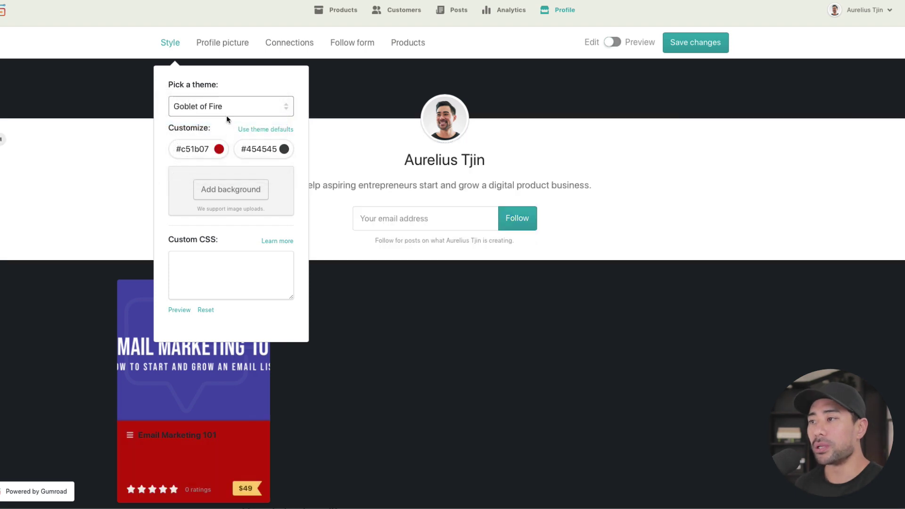
Step: Try the Letterhead and Shiny themes on the profile page, and restore the Gumroad — Default theme
click(228, 107)
click(226, 111)
click(226, 116)
click(225, 116)
click(231, 111)
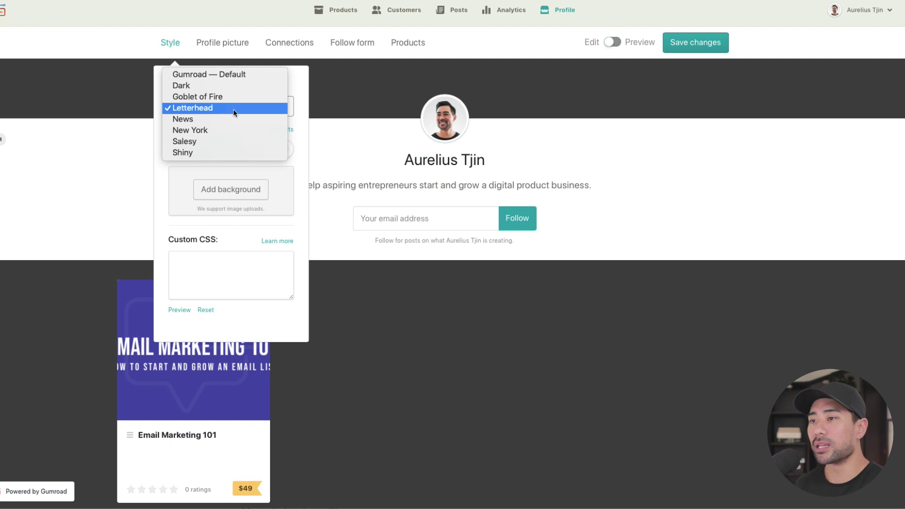
click(213, 155)
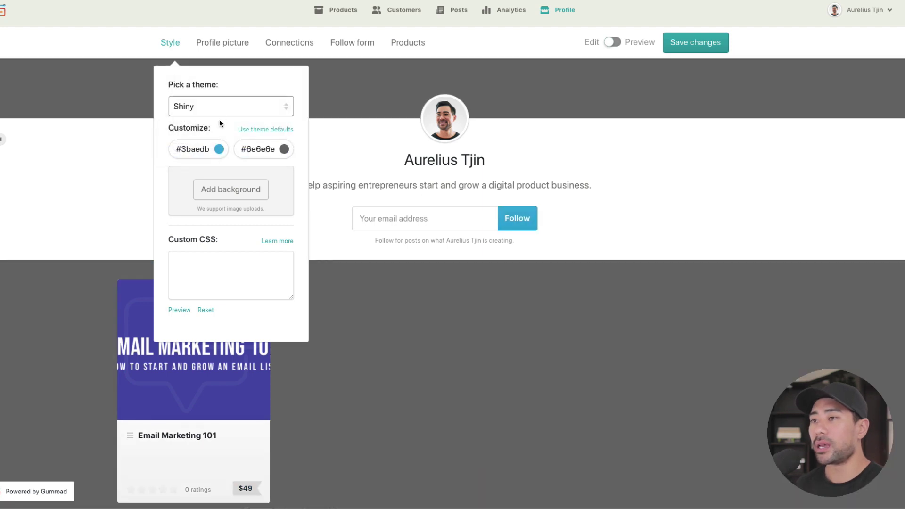
click(229, 110)
click(222, 30)
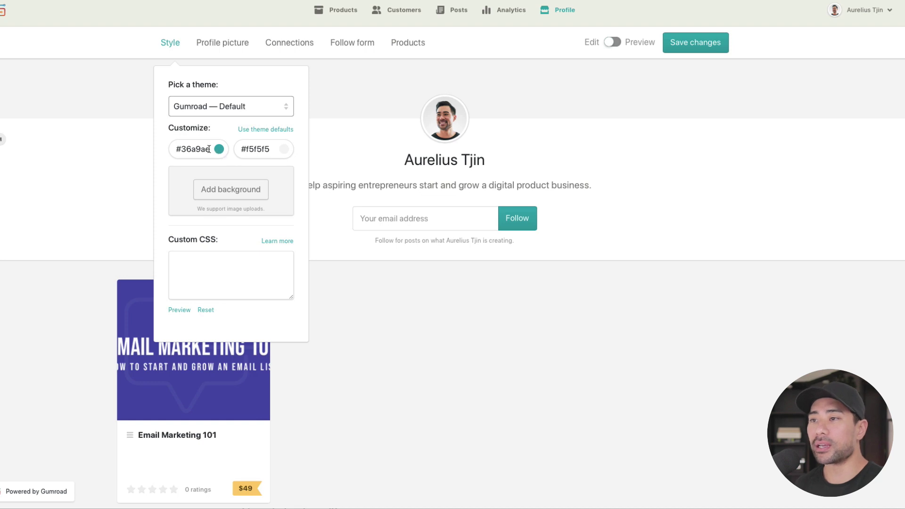
Step: Set the profile theme's accent color to black (#000000)
click(218, 149)
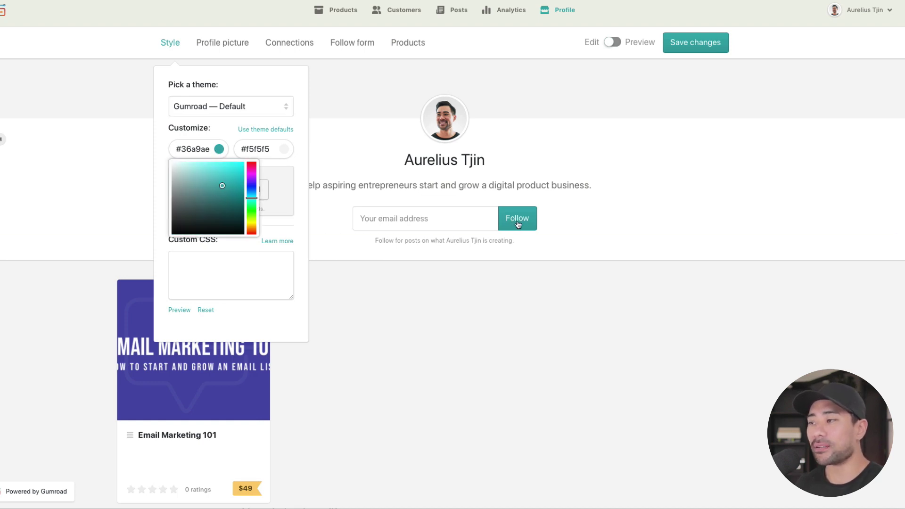
mouse_move(218, 200)
mouse_down()
mouse_move(132, 245)
mouse_move(166, 242)
mouse_move(206, 198)
mouse_move(264, 257)
mouse_move(202, 229)
mouse_move(159, 238)
mouse_up()
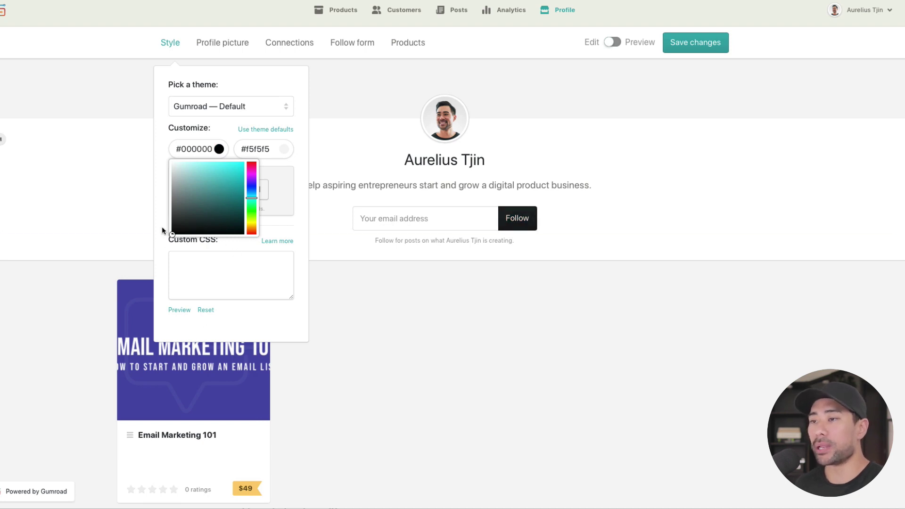
click(160, 239)
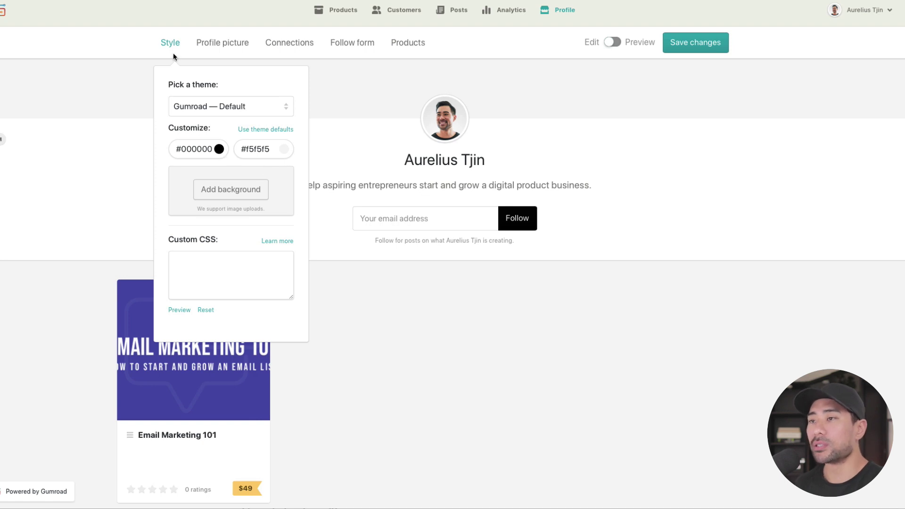
Step: Review the profile's picture upload, social connections and follow form options
click(226, 45)
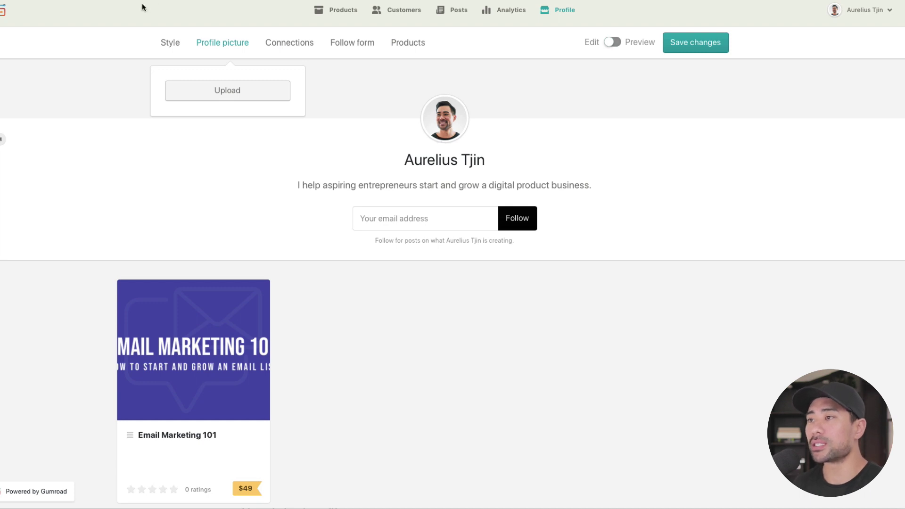
click(278, 43)
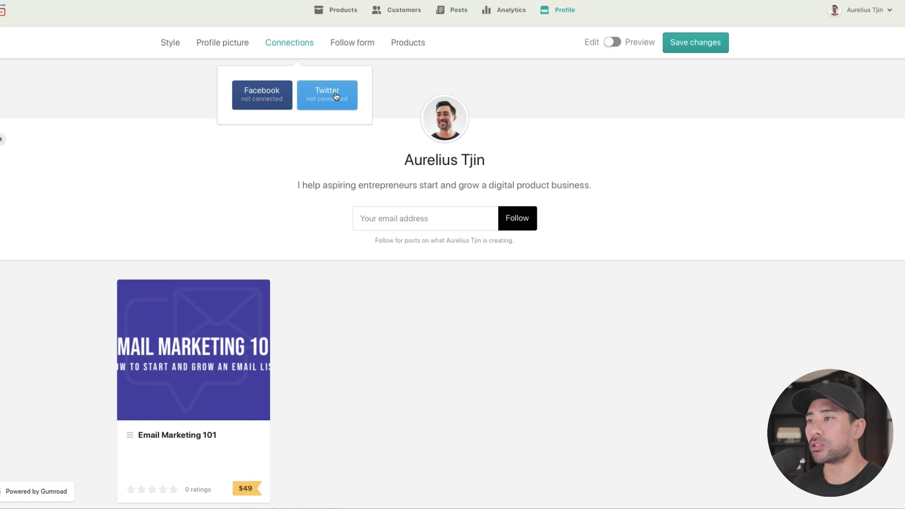
click(343, 44)
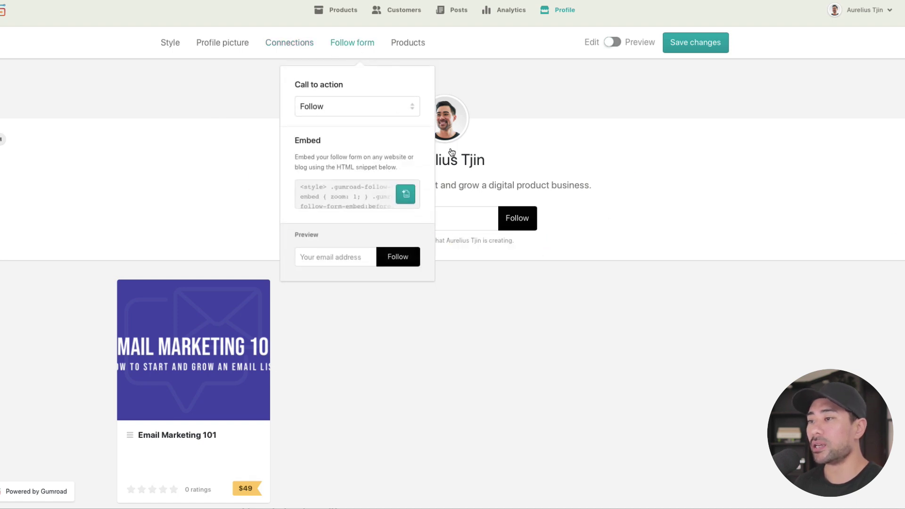
click(343, 255)
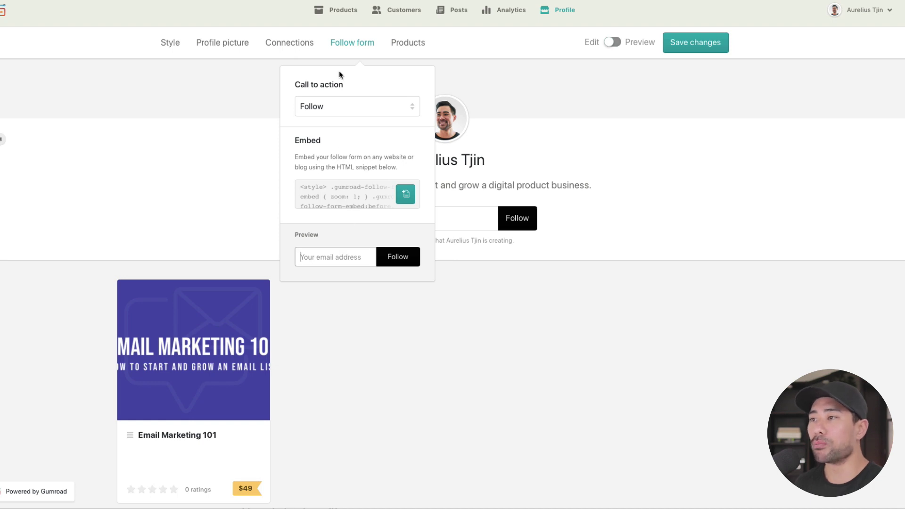
click(356, 47)
Step: Review the default sort order choices and visible products for the profile's product listing
click(411, 47)
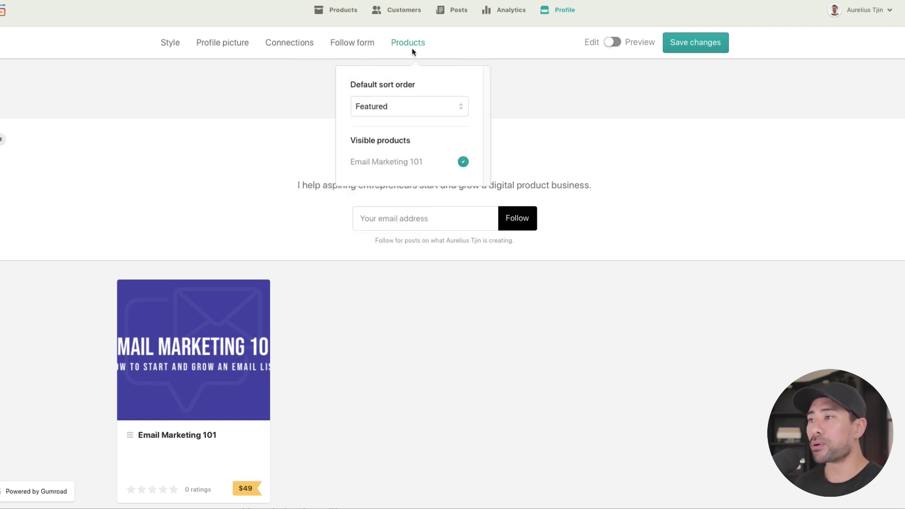
click(403, 107)
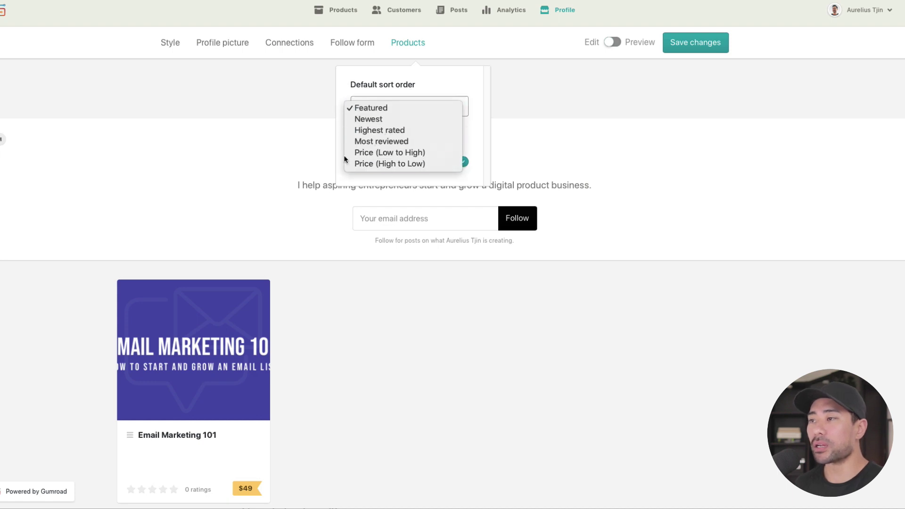
click(340, 424)
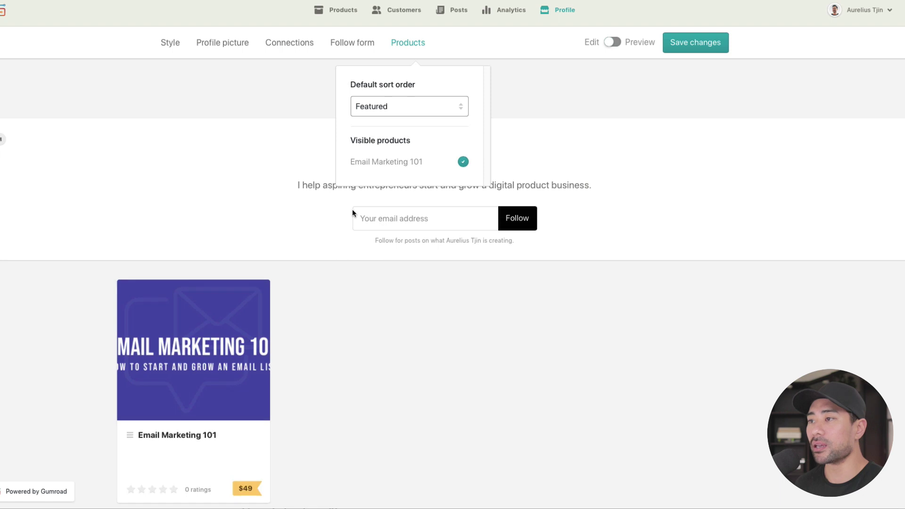
click(400, 109)
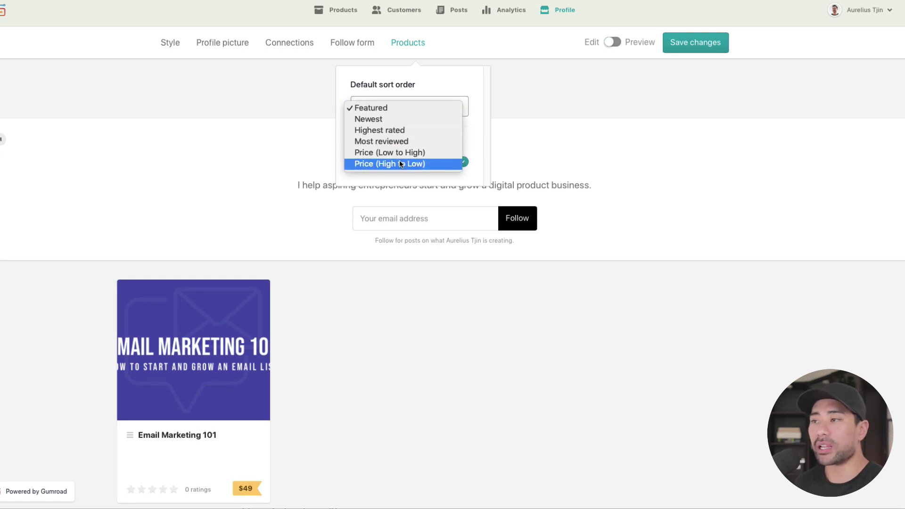
click(395, 283)
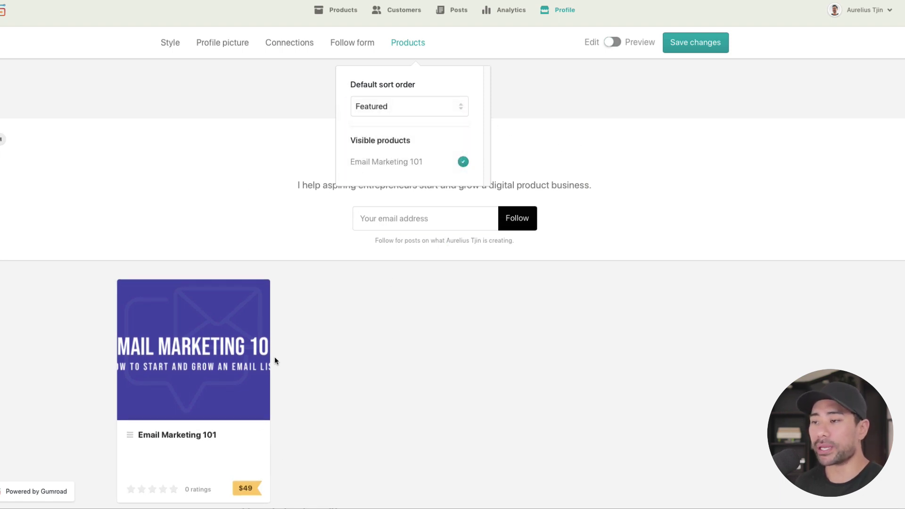
Step: Preview the profile page, return to edit mode and save the profile changes
click(613, 43)
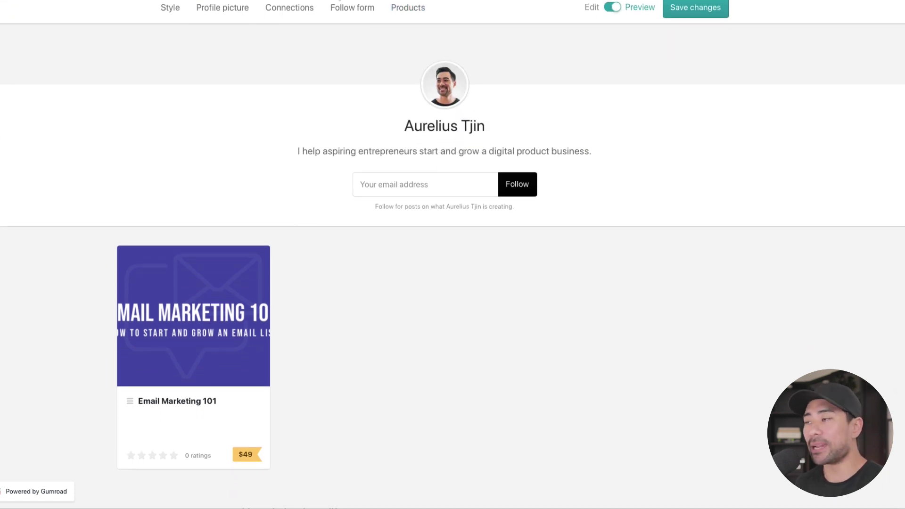
click(612, 8)
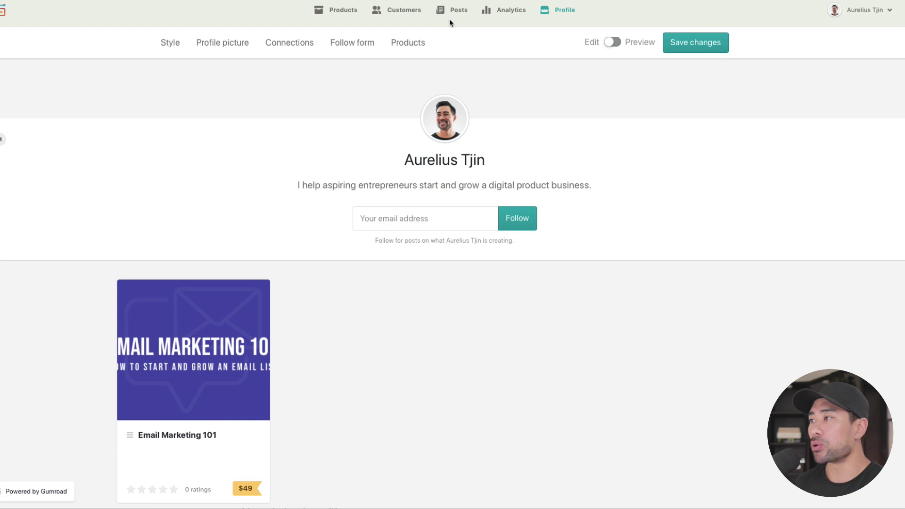
click(702, 48)
Step: Open the account settings at the language, time zone and selling currency options
click(867, 13)
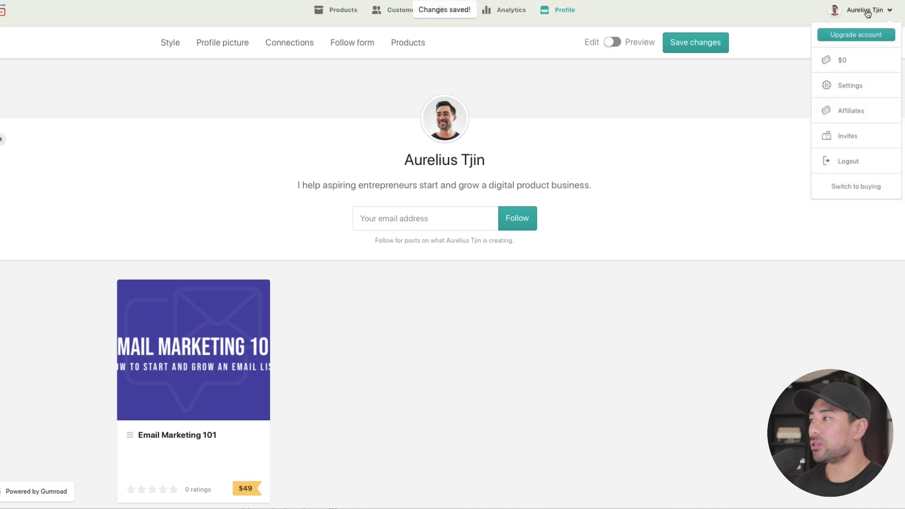
click(857, 84)
scroll(583, 288, down, 3)
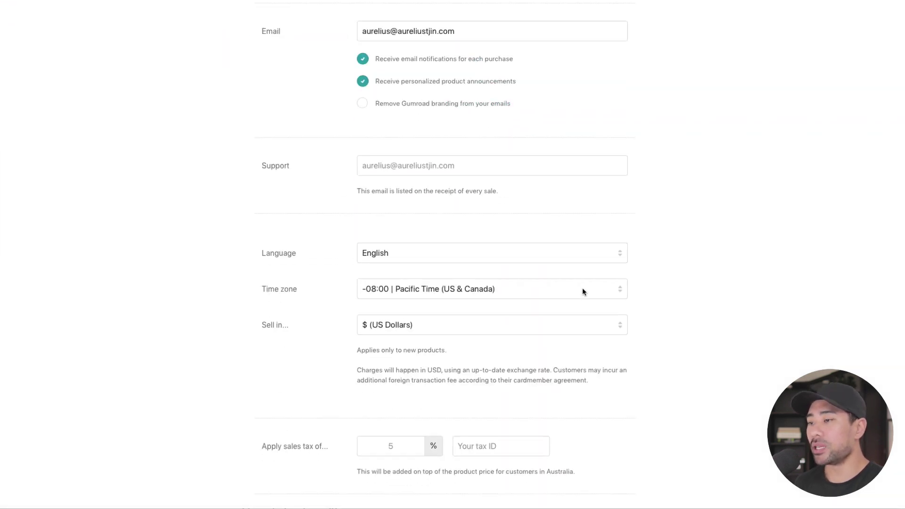
Step: Switch the selling currency to Australian Dollars and back to US Dollars
click(415, 325)
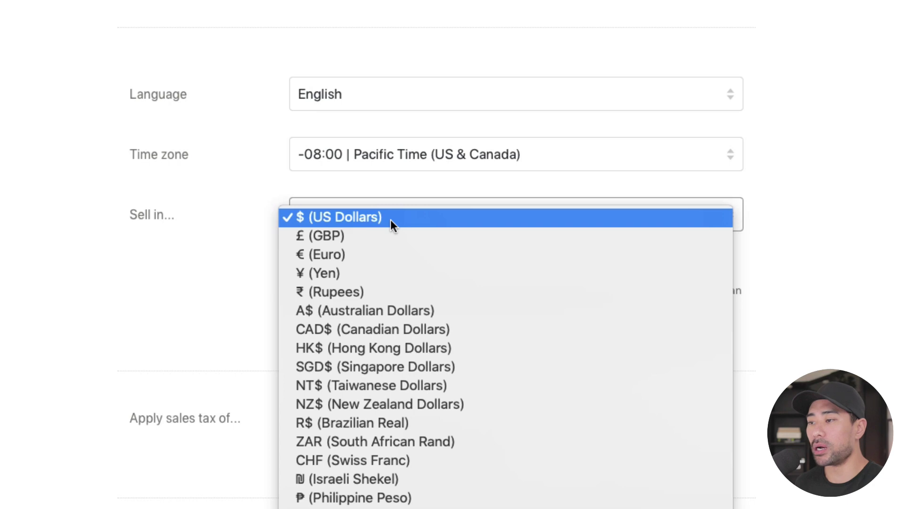
click(129, 348)
click(375, 201)
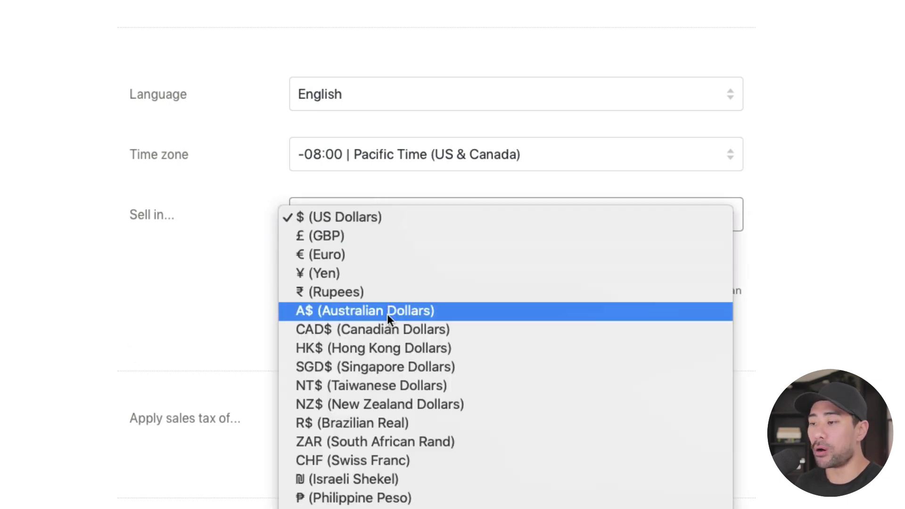
click(371, 314)
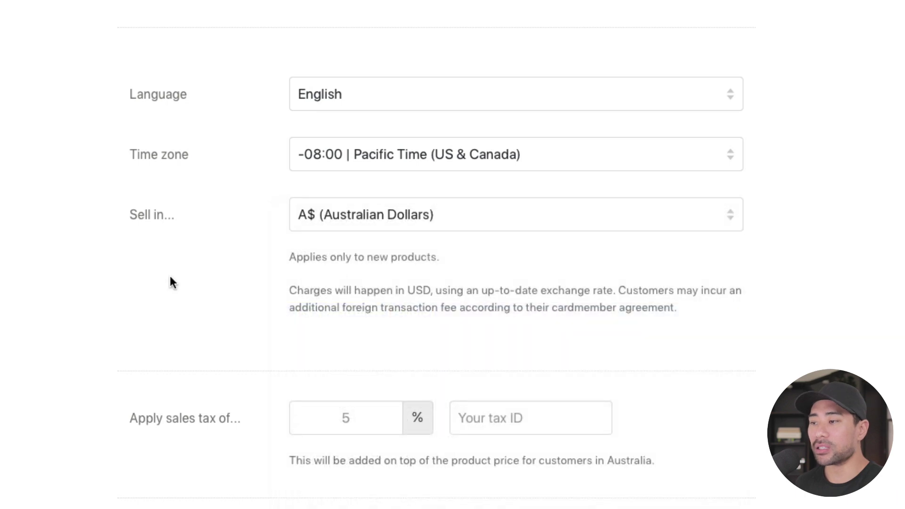
click(344, 216)
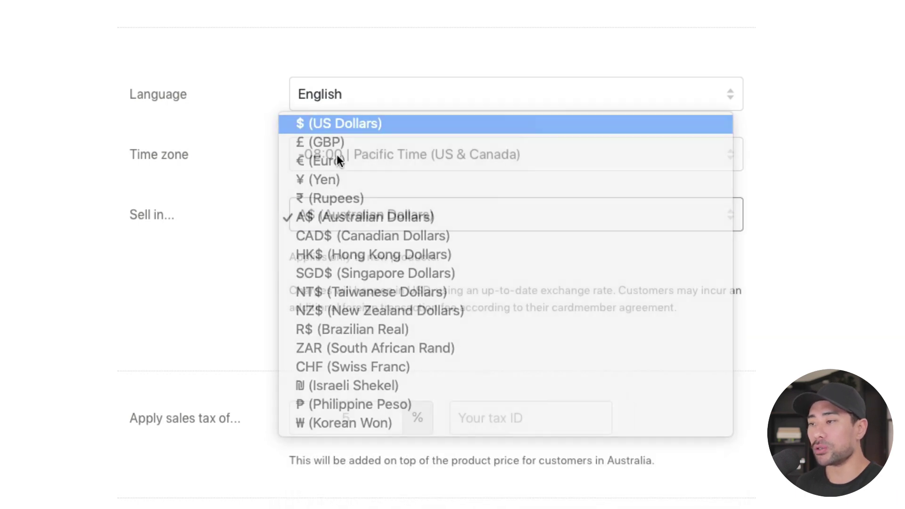
click(349, 127)
Step: Examine the sales tax rate and tax ID fields in the account settings
scroll(338, 304, down, 3)
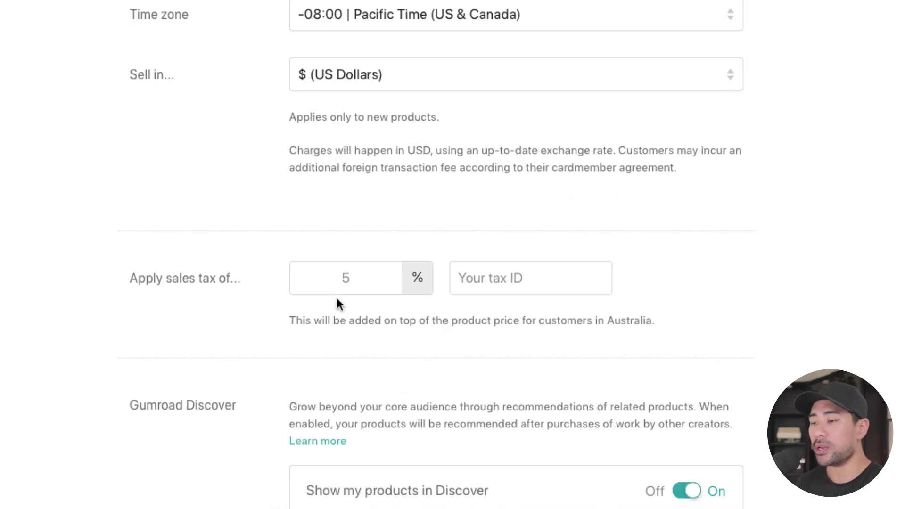
click(354, 277)
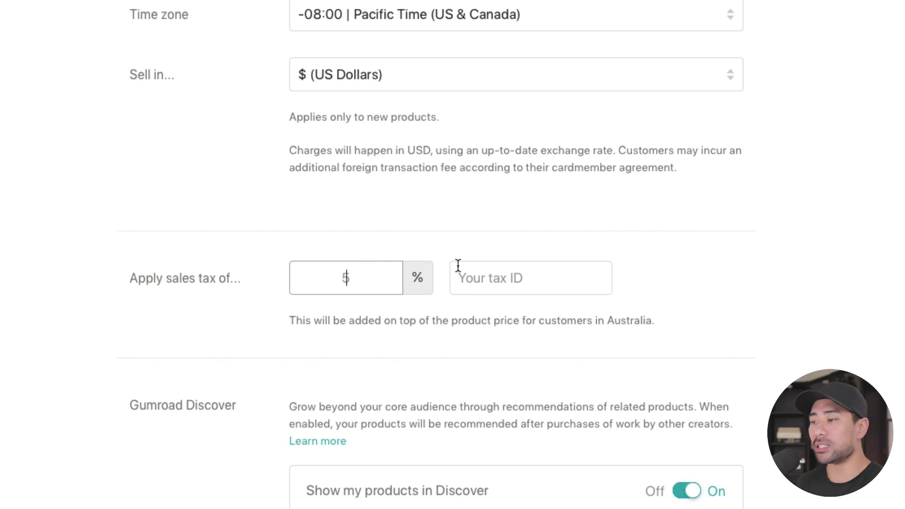
scroll(669, 283, down, 3)
Step: Select Education as the Gumroad Discover category and save the account details
scroll(689, 290, down, 4)
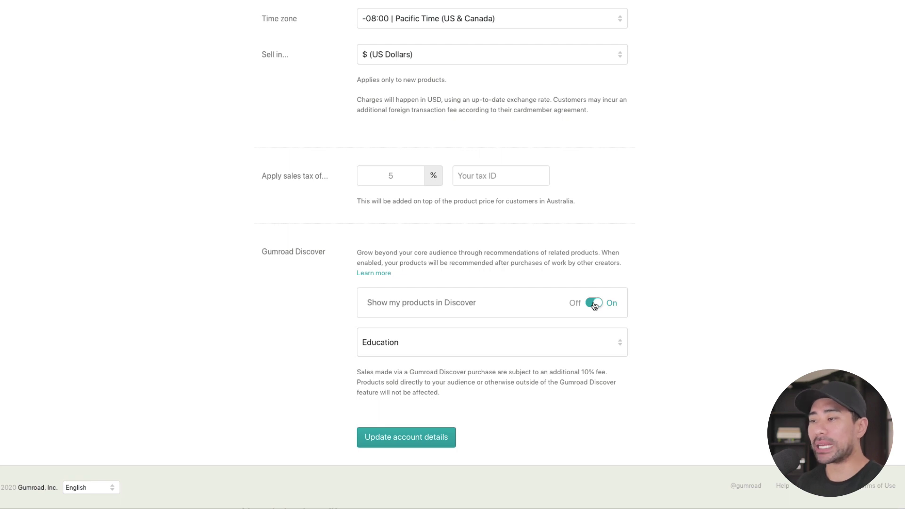
click(612, 336)
click(557, 344)
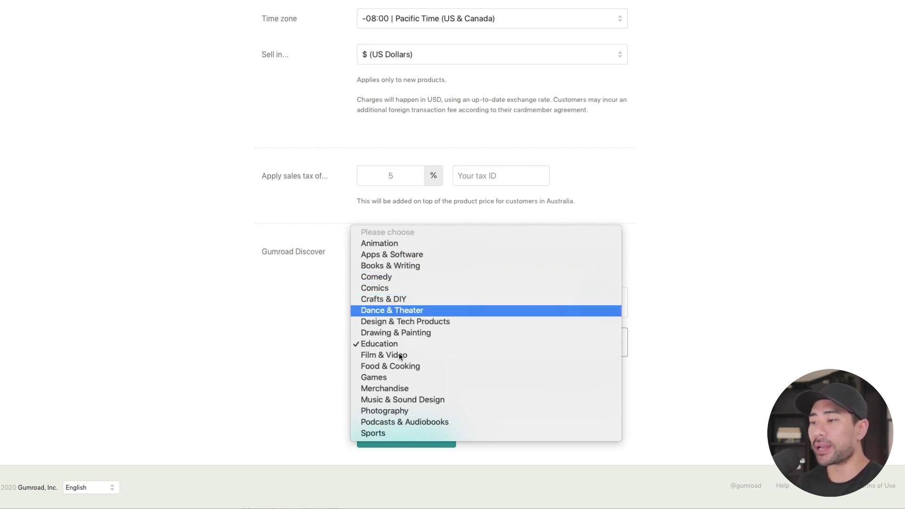
click(380, 343)
click(417, 438)
Step: Open the payout settings and review the account type, personal information, identity verification and bank account fields
scroll(471, 428, up, 9)
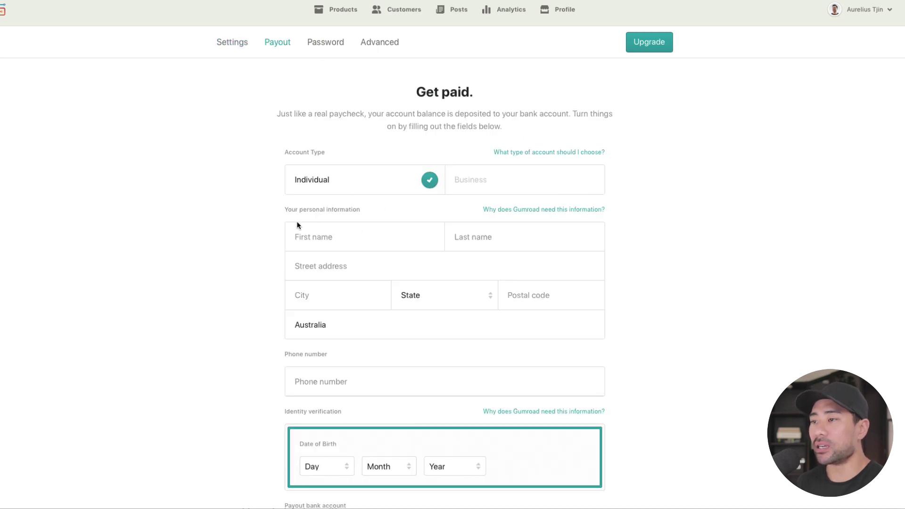
scroll(401, 267, down, 3)
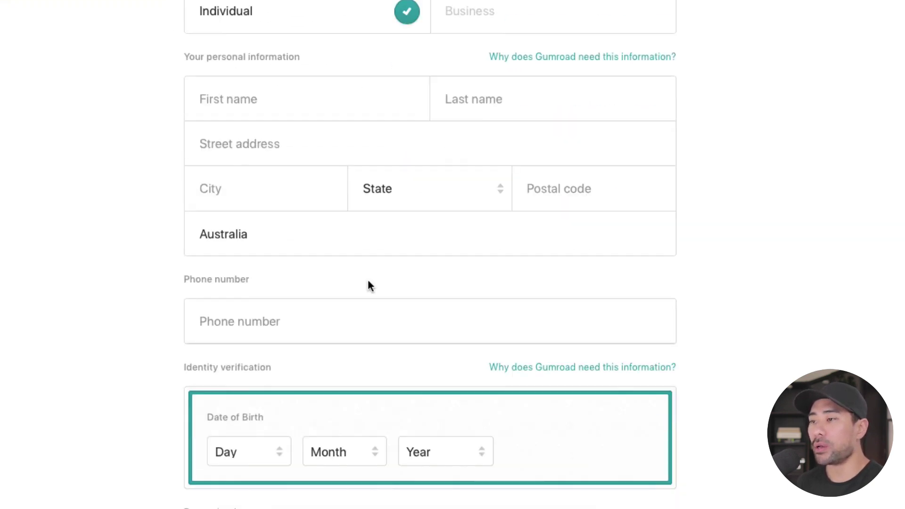
scroll(368, 281, down, 5)
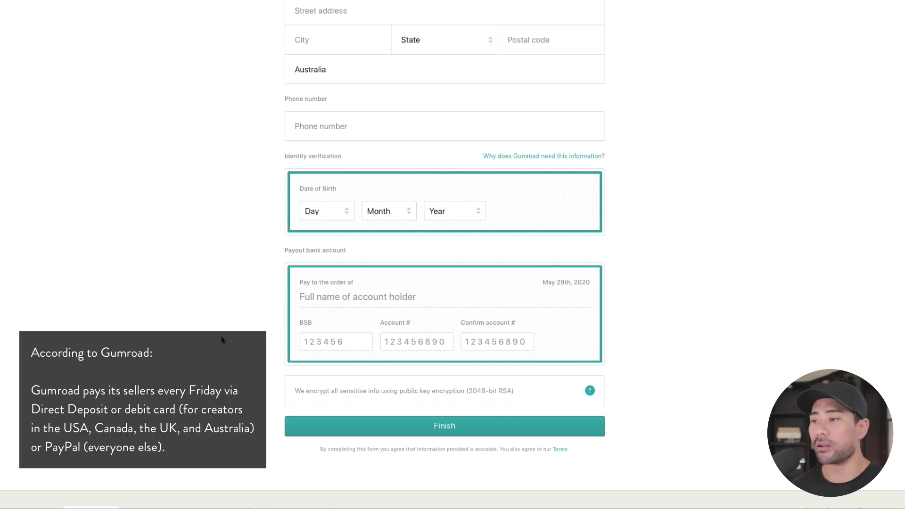
scroll(686, 298, up, 5)
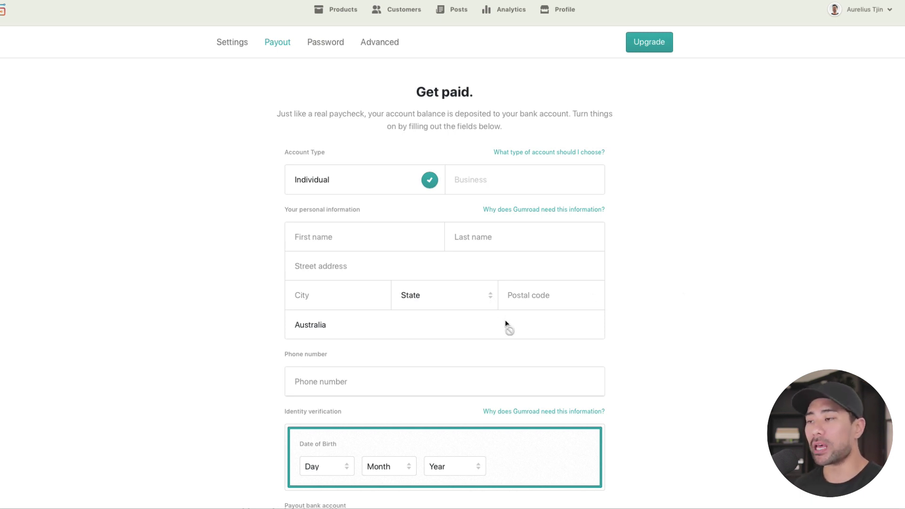
scroll(573, 348, down, 6)
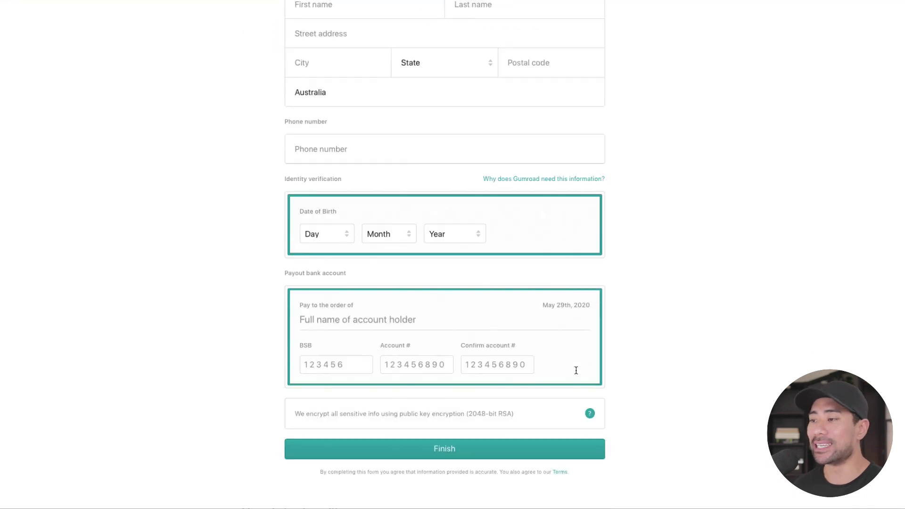
scroll(576, 372, up, 12)
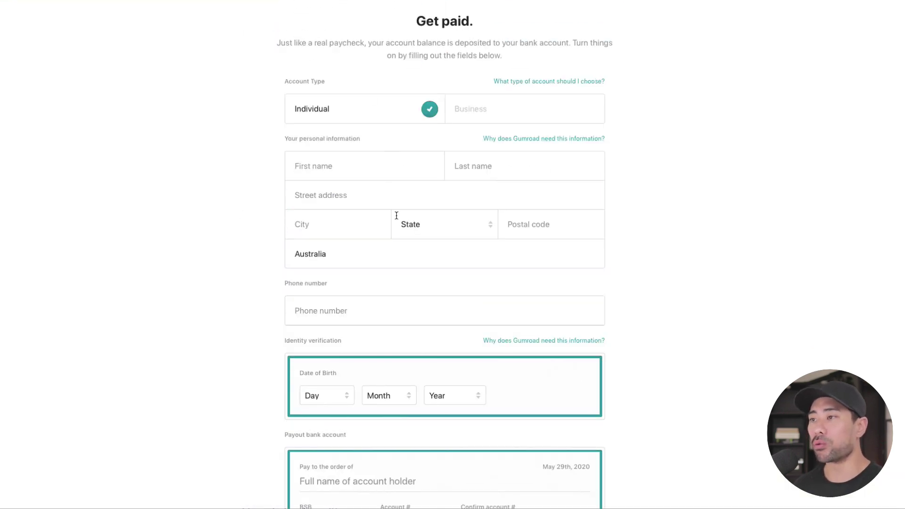
Step: Open the advanced settings and review the custom domain, third-party analytics, code snippet and application creation options
scroll(500, 231, up, 2)
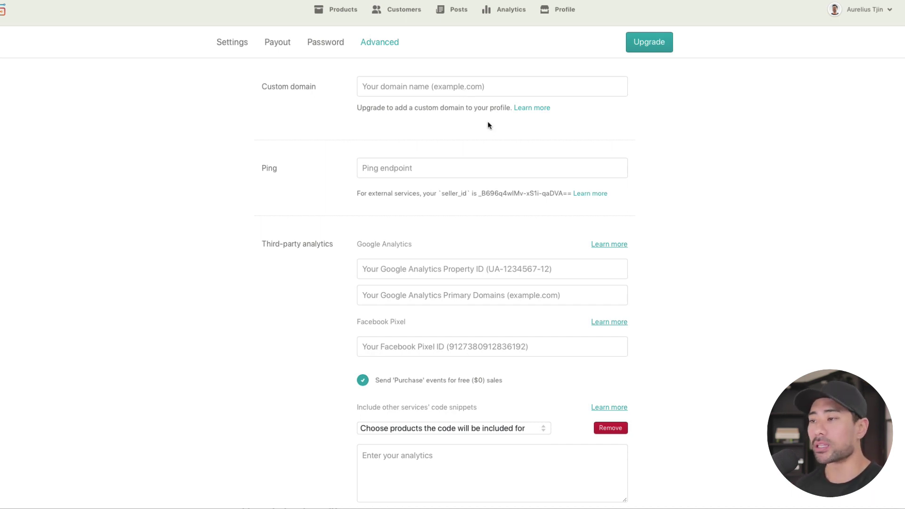
scroll(564, 267, down, 3)
click(396, 141)
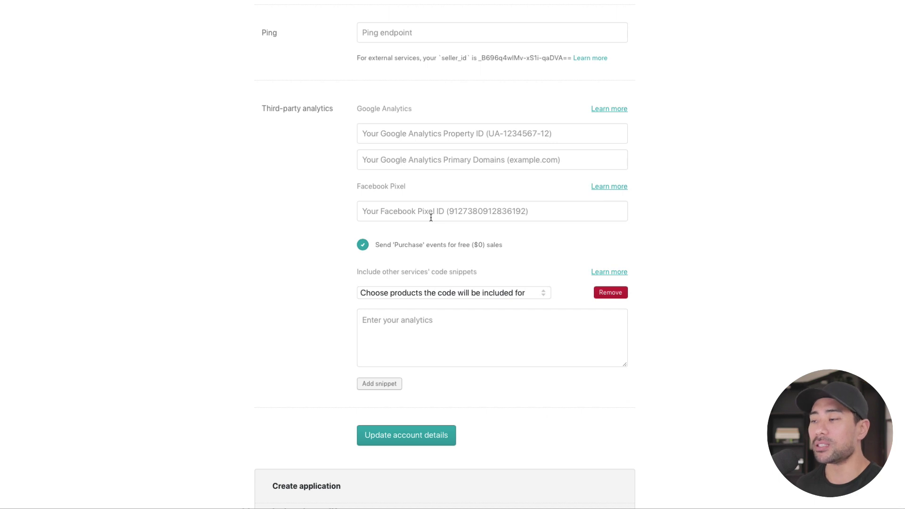
scroll(432, 220, down, 5)
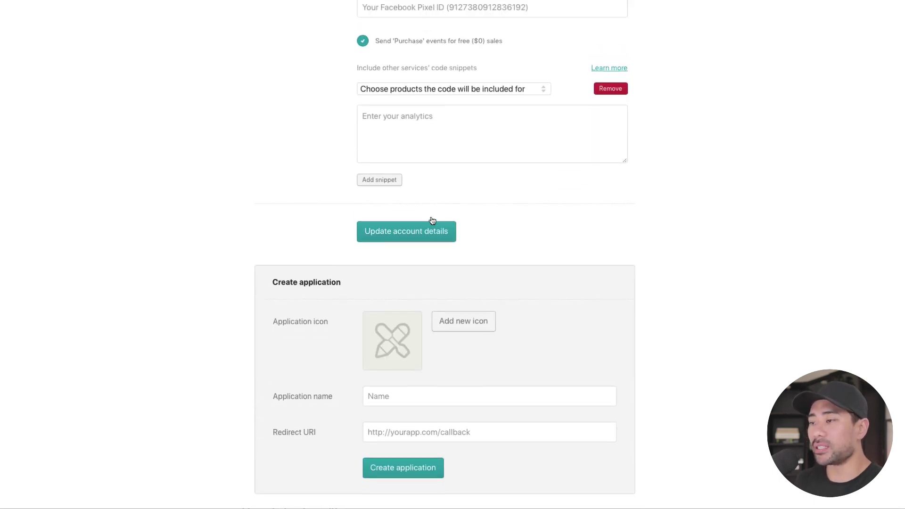
scroll(432, 220, up, 3)
scroll(432, 217, down, 4)
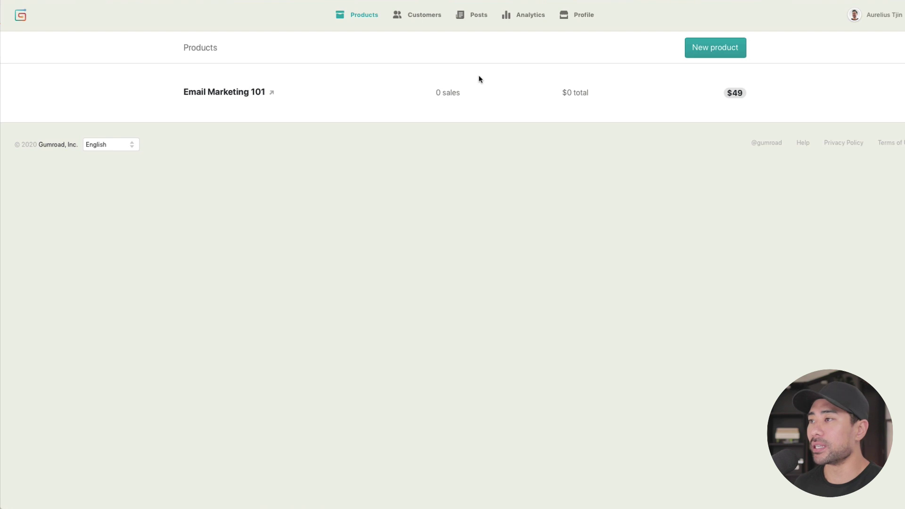
Step: Start a new product, try the Pre-order and Membership types, and settle on Classic
mouse_move(576, 81)
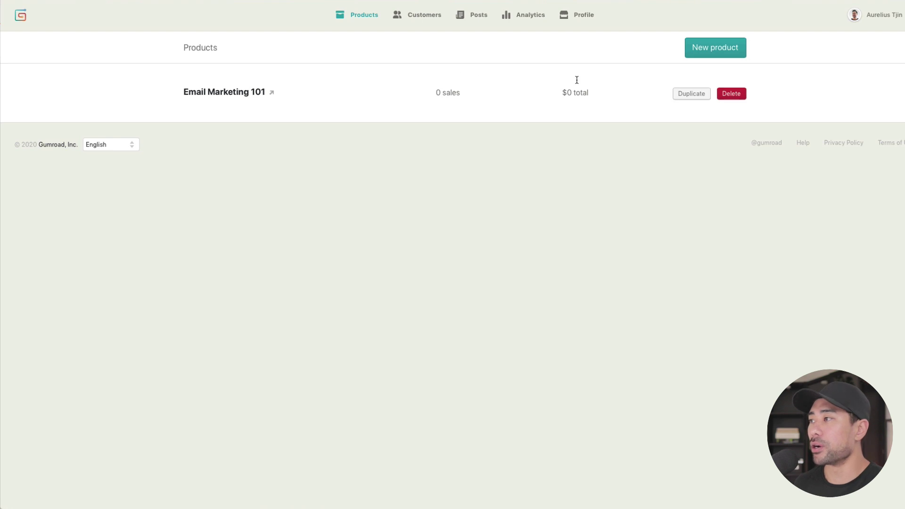
click(708, 52)
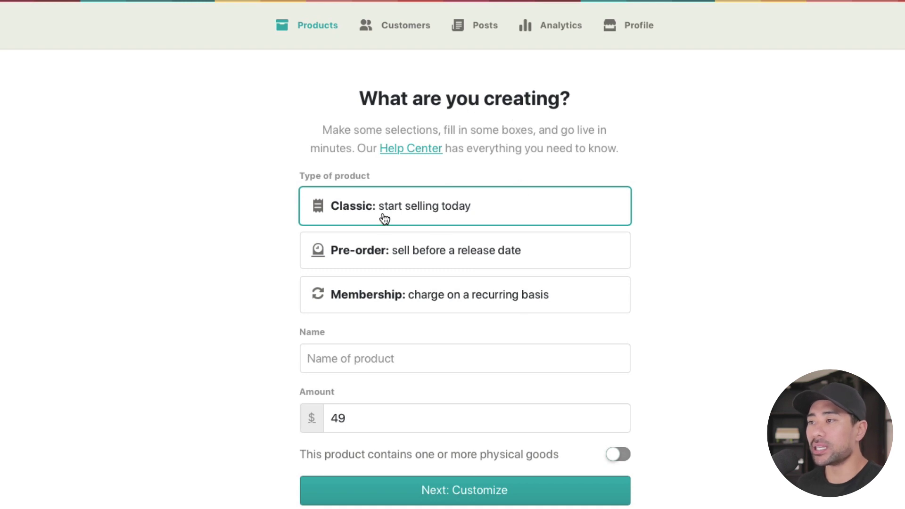
click(414, 253)
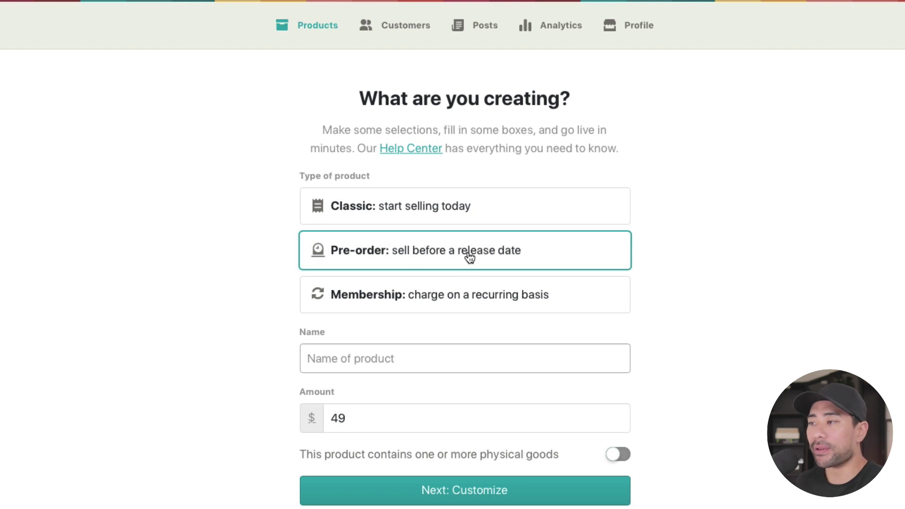
click(468, 298)
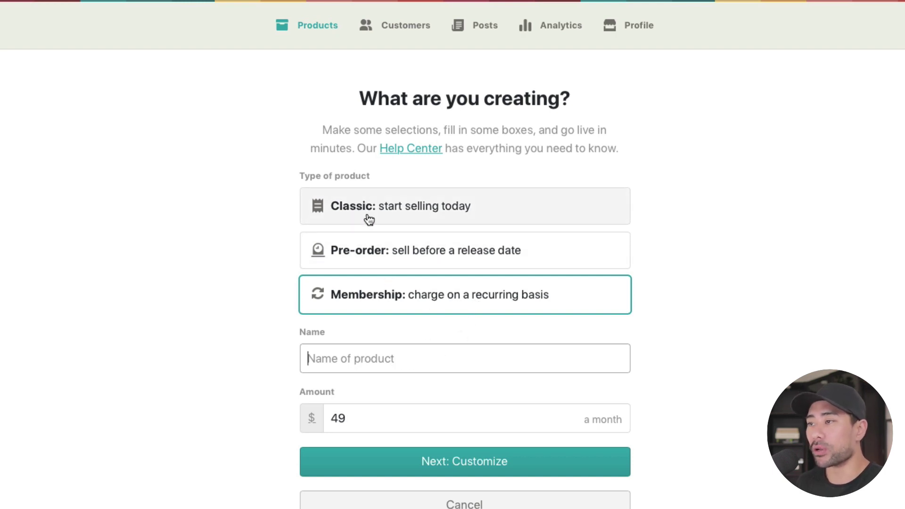
click(394, 214)
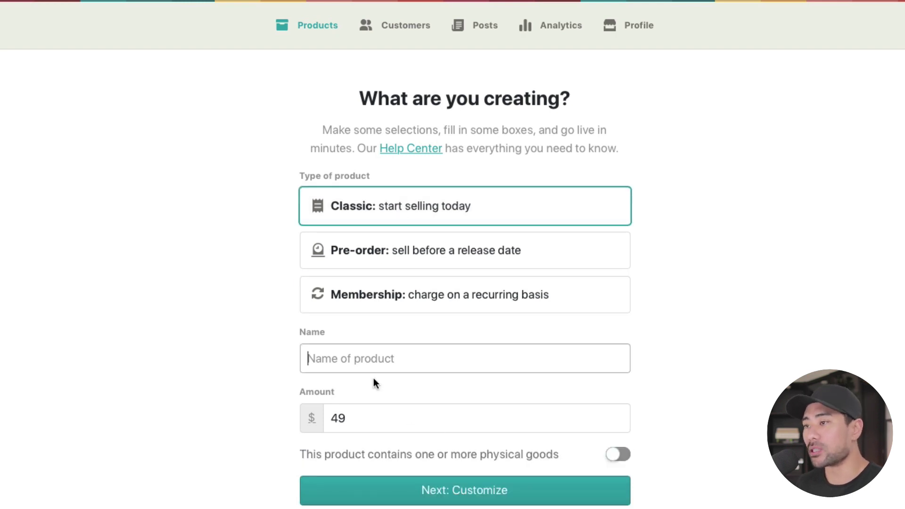
Step: Name the new product Email Marketing 101
text(Ema)
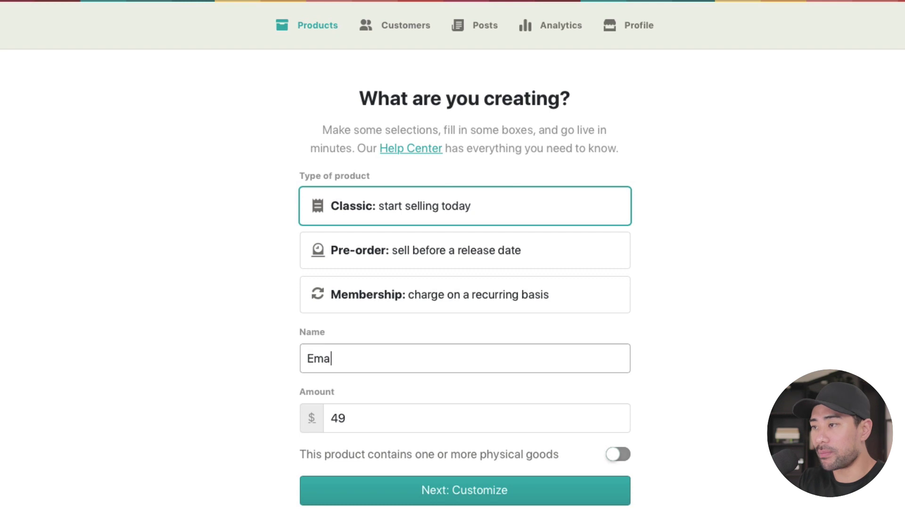
text(il Marketing 1010)
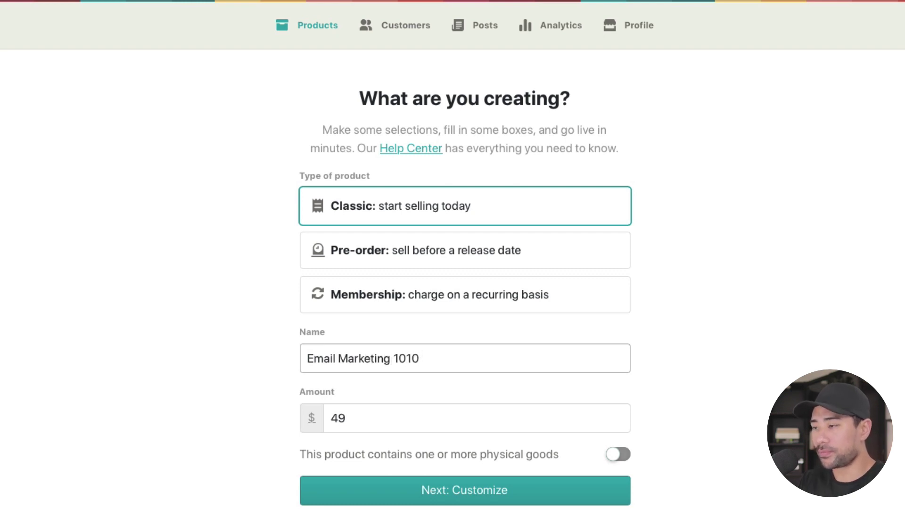
key(BackSpace)
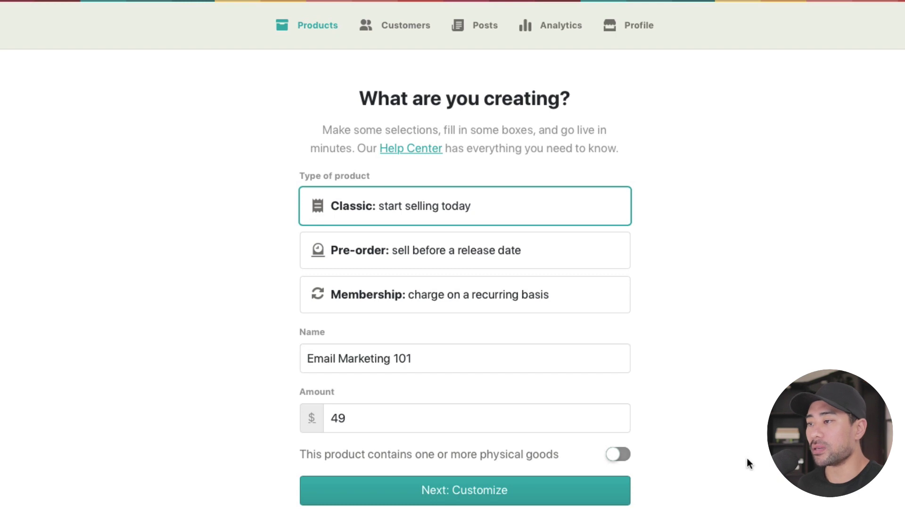
Step: Toggle the physical goods option on and back off, and continue to customizing the product
drag(470, 455, 449, 459)
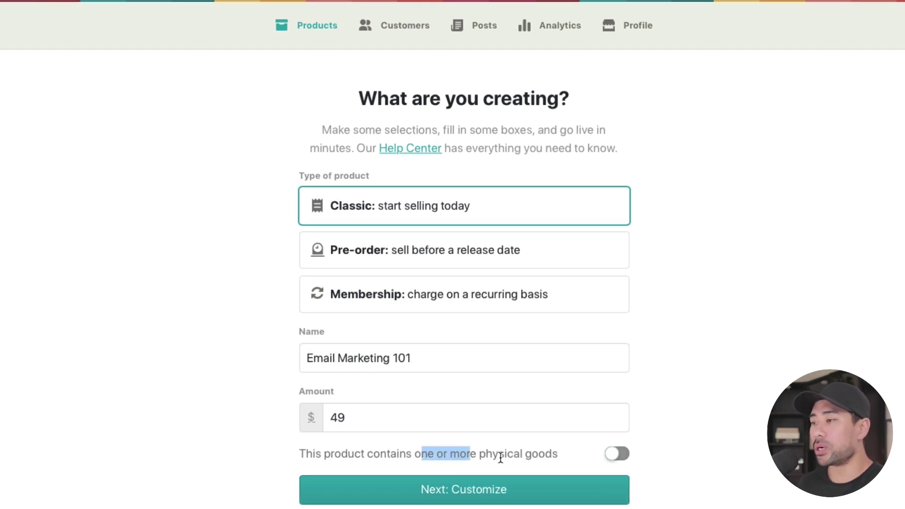
click(570, 461)
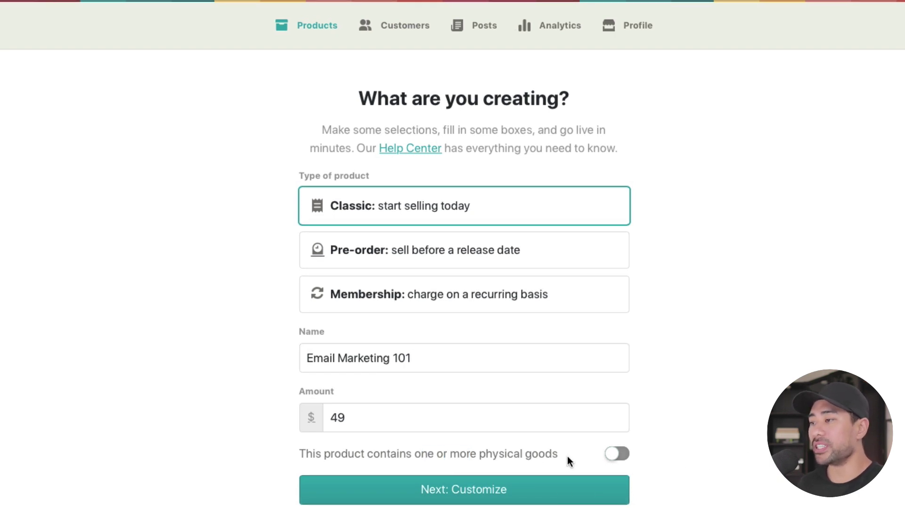
click(617, 456)
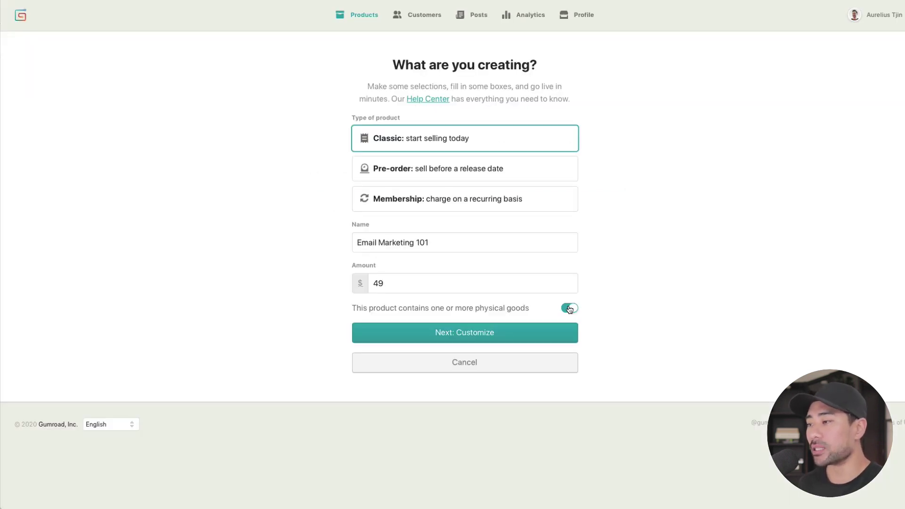
click(617, 454)
click(477, 335)
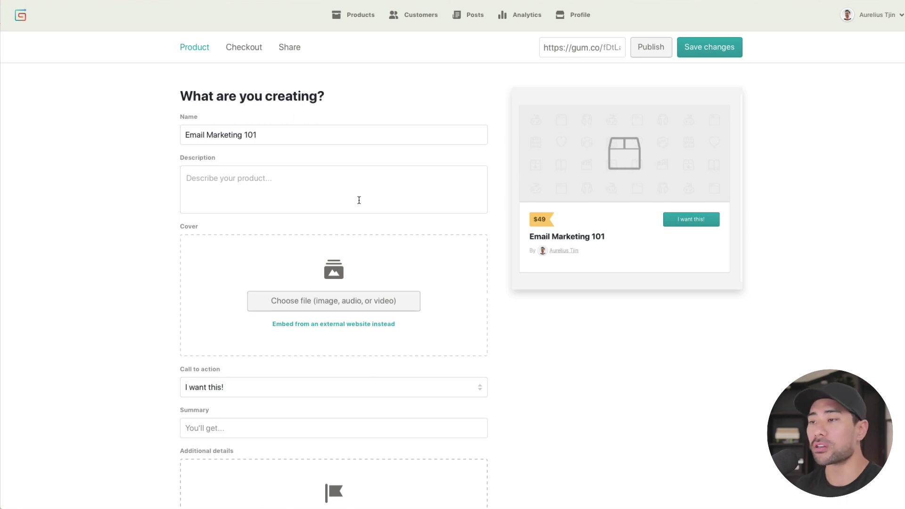
Step: Review the product form's name, description, cover, call to action, summary and additional details fields
scroll(287, 250, down, 3)
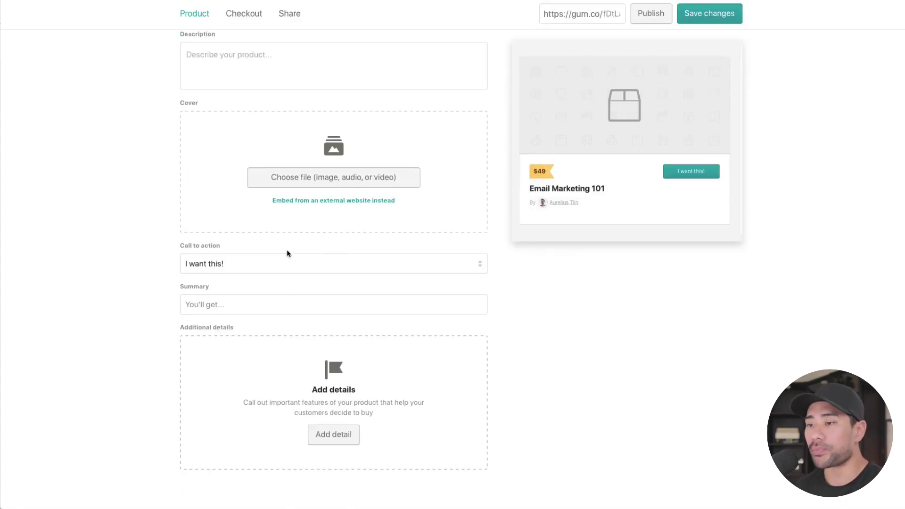
scroll(461, 335, up, 3)
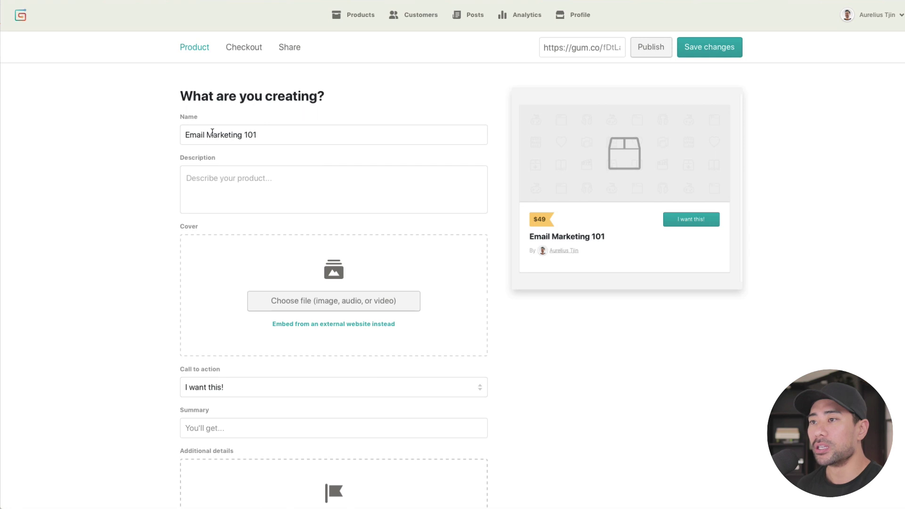
drag(275, 138, 186, 136)
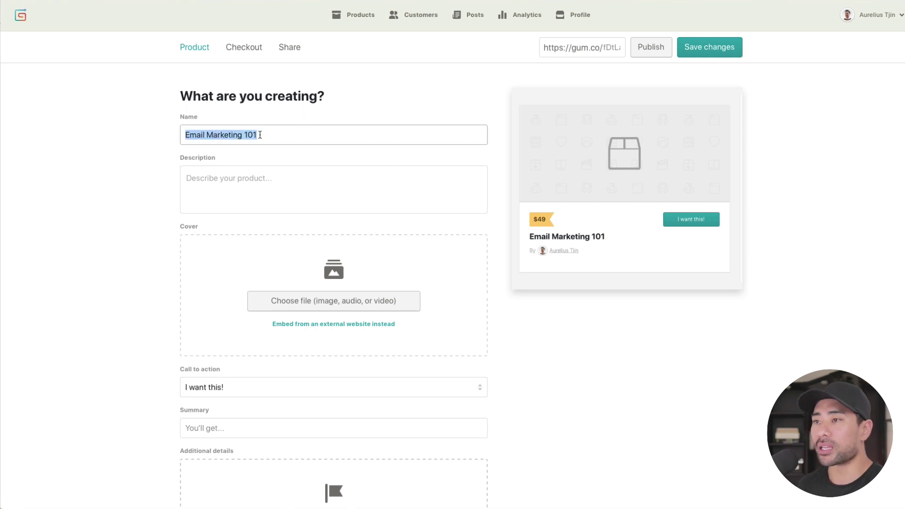
click(281, 143)
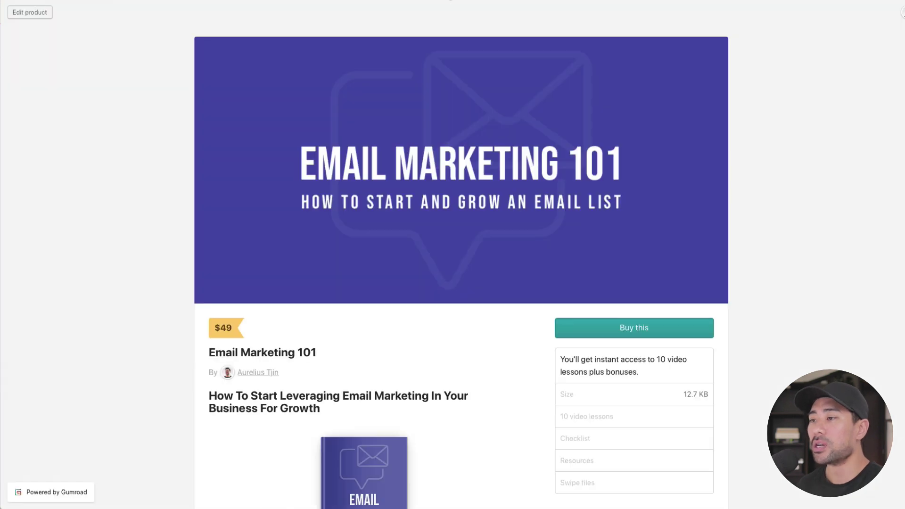
Step: View the finished Email Marketing 101 sales page as an example, examining its cover and title, and return to the product form
scroll(340, 346, down, 1)
mouse_move(330, 307)
mouse_down()
mouse_move(212, 301)
mouse_move(320, 298)
mouse_up()
scroll(198, 71, up, 1)
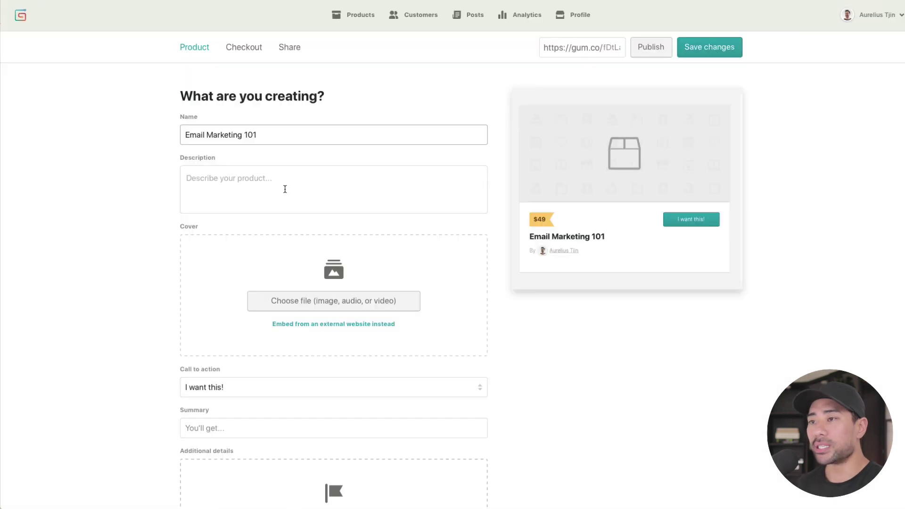
click(284, 189)
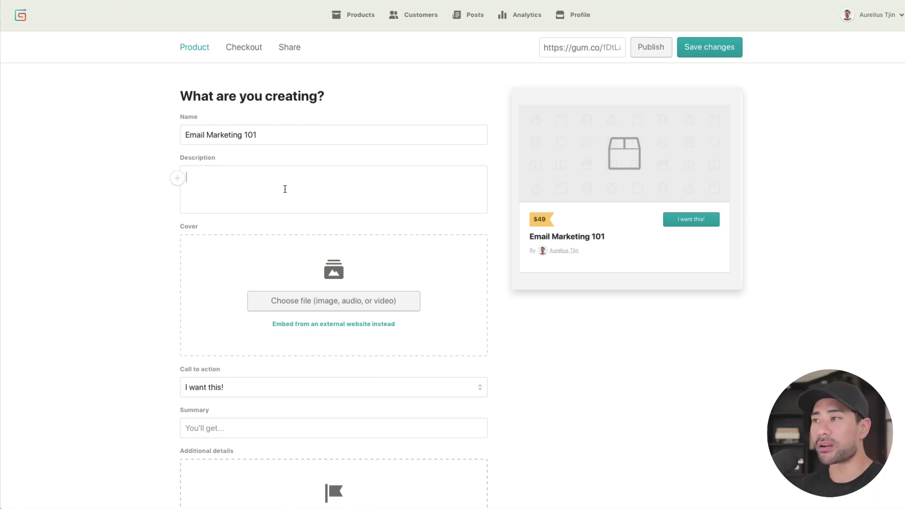
click(178, 179)
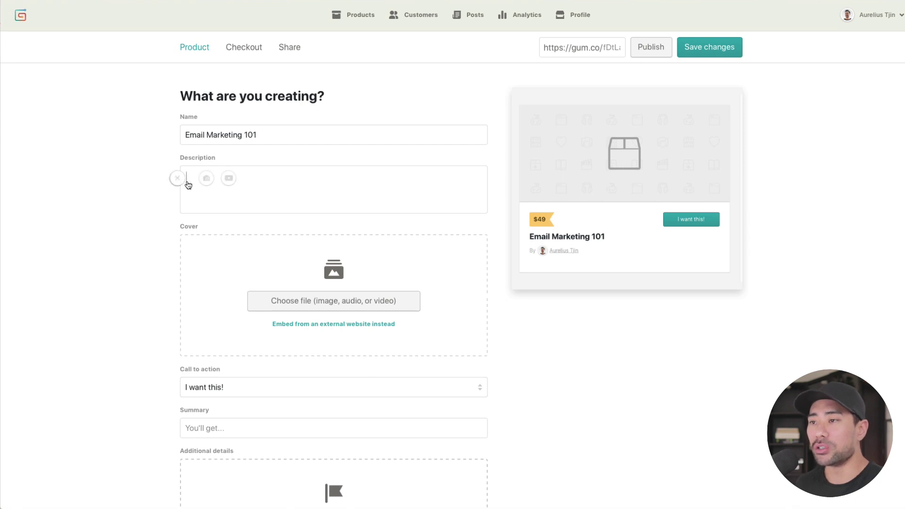
click(230, 179)
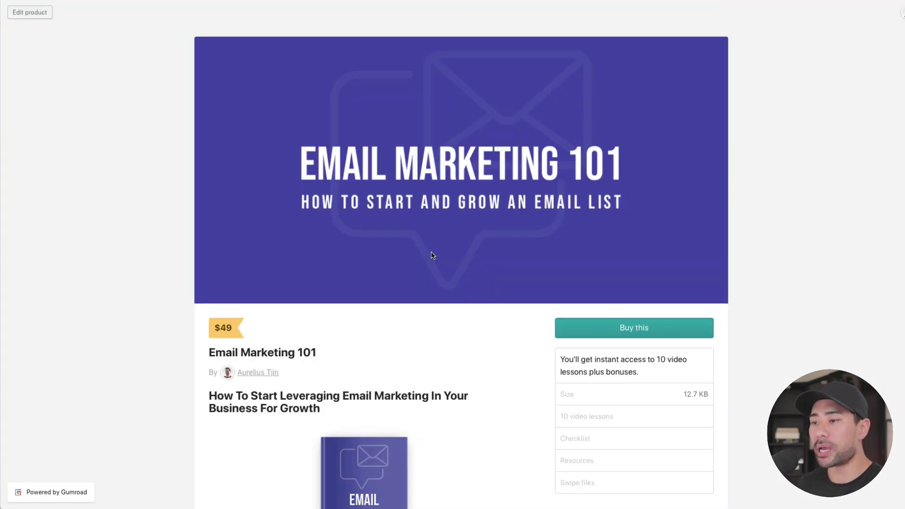
Step: Copy the heading "How To Start Leveraging Email Marketing In Your Business For Growth" from the example sales page into the product description
scroll(431, 255, down, 3)
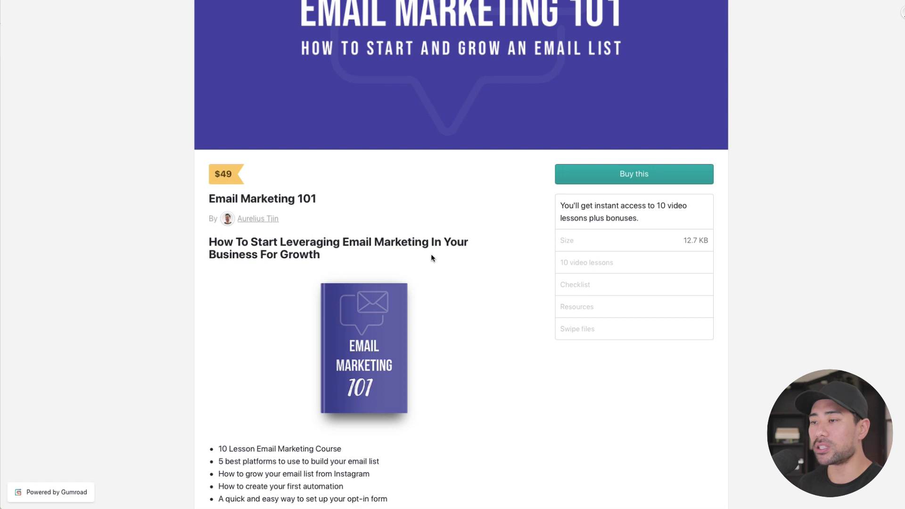
scroll(315, 233, down, 1)
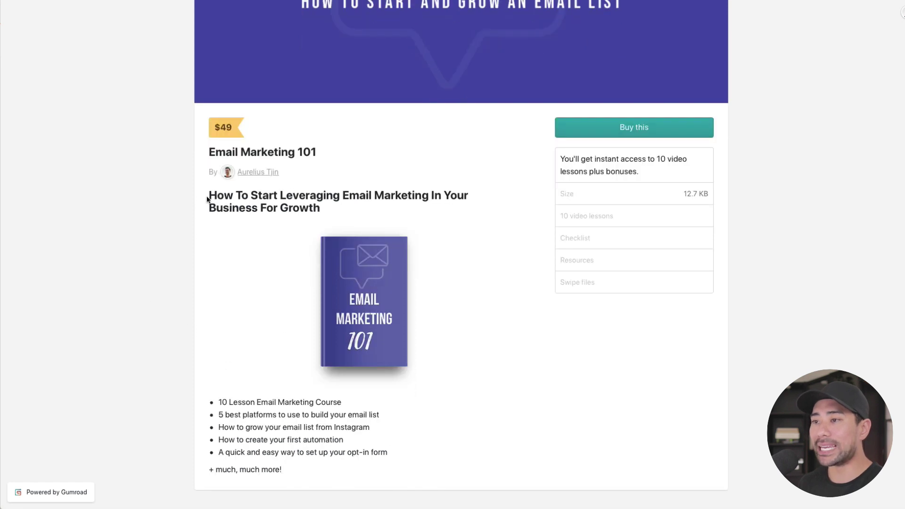
drag(208, 195, 414, 467)
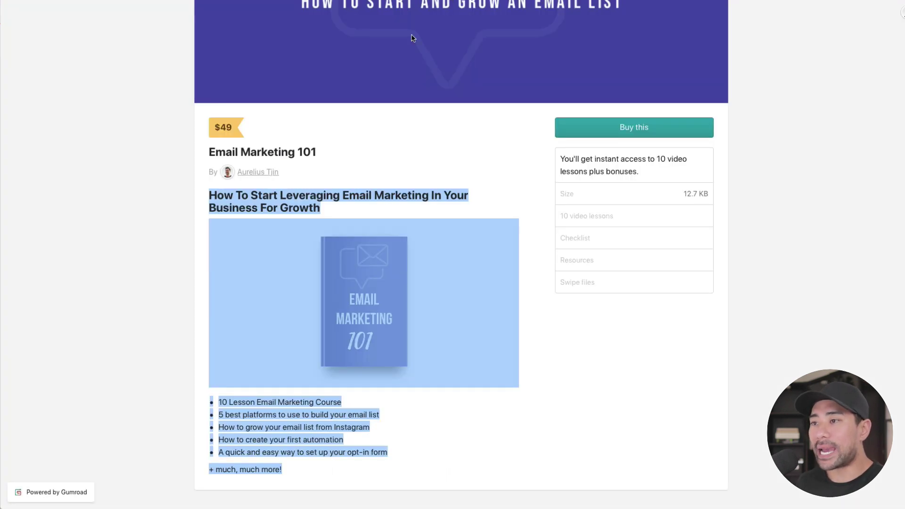
drag(324, 210, 209, 195)
key(ctrl+c)
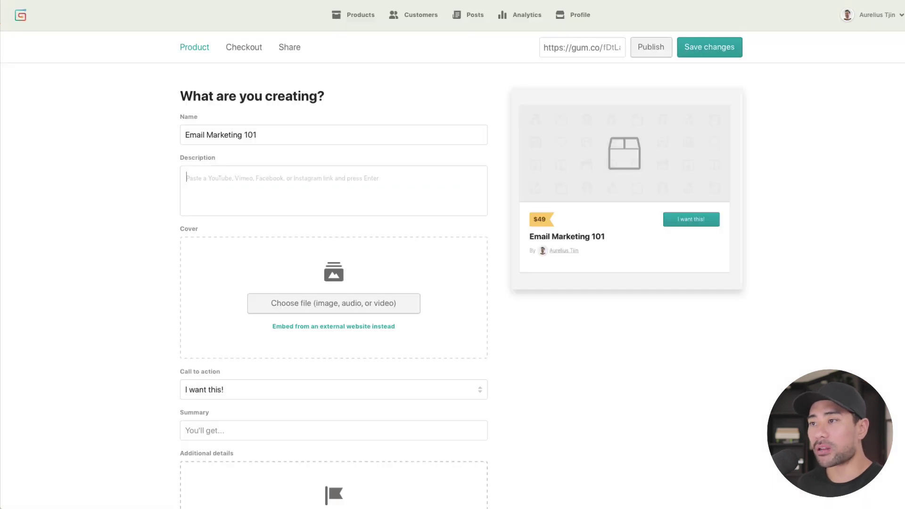
click(248, 189)
key(ctrl+v)
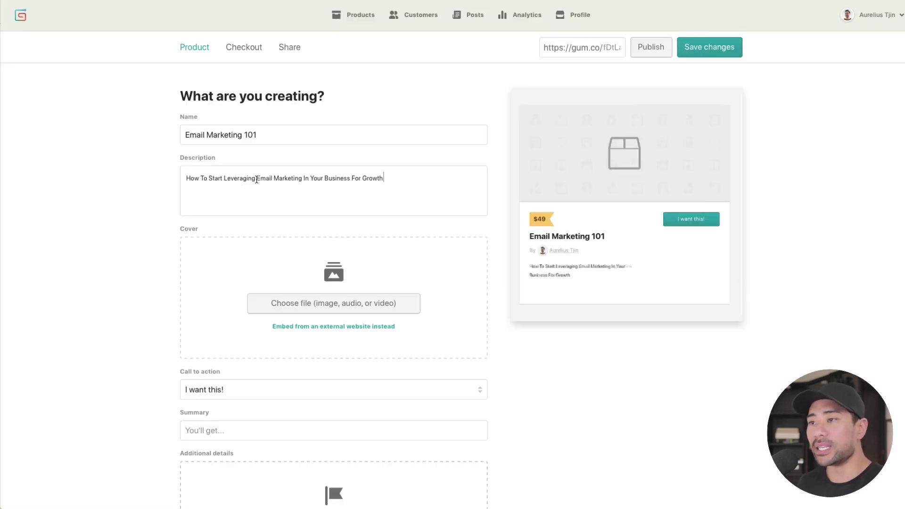
Step: Format the description's line as a heading, trying H3 first and settling on H4
drag(425, 178, 386, 177)
click(341, 178)
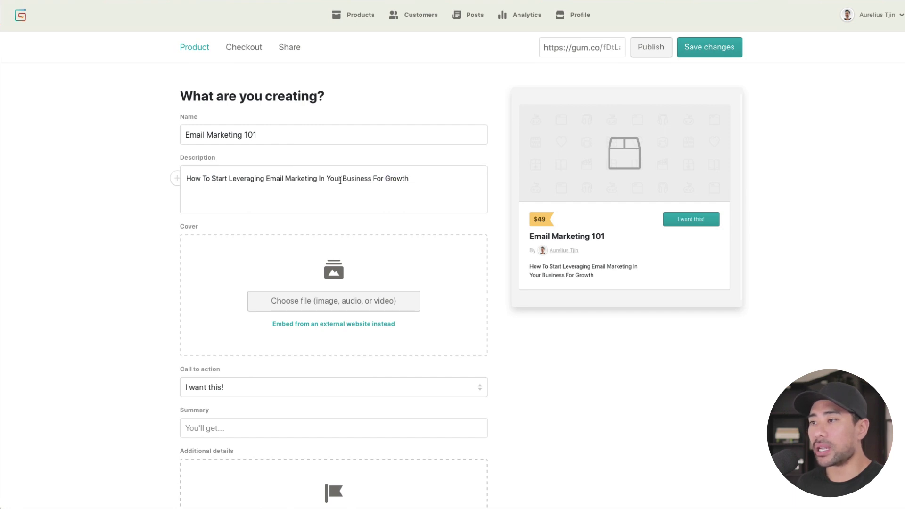
triple_click(397, 179)
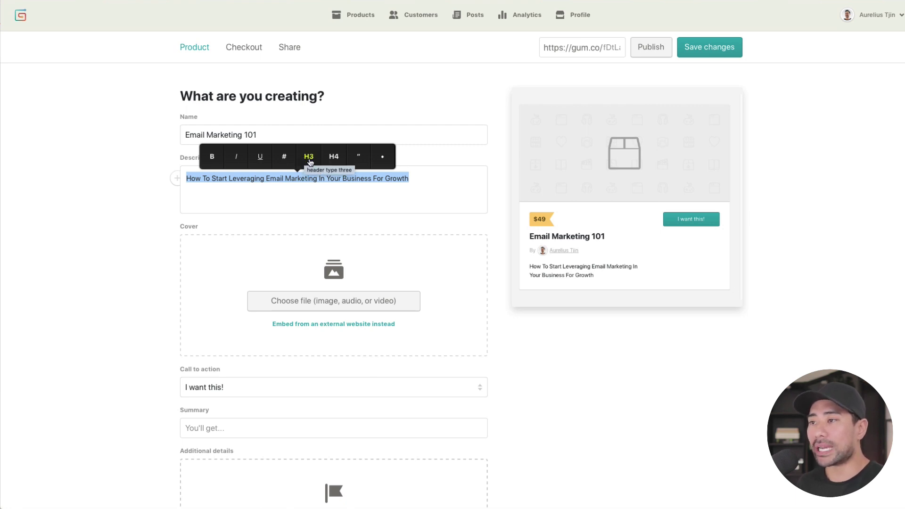
click(310, 160)
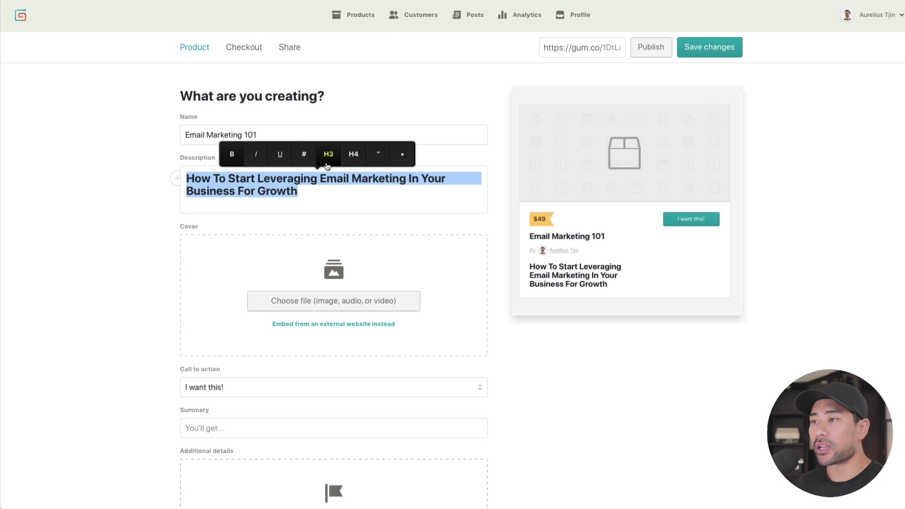
click(351, 159)
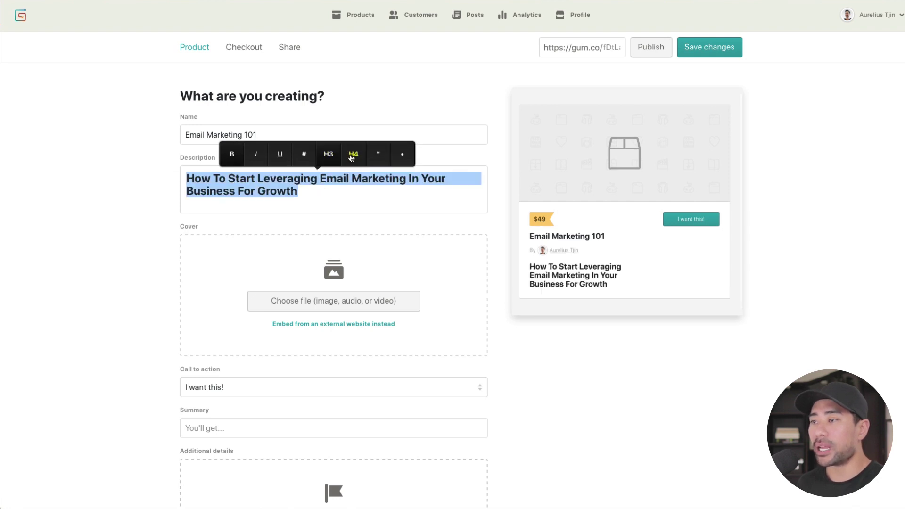
click(354, 153)
click(437, 180)
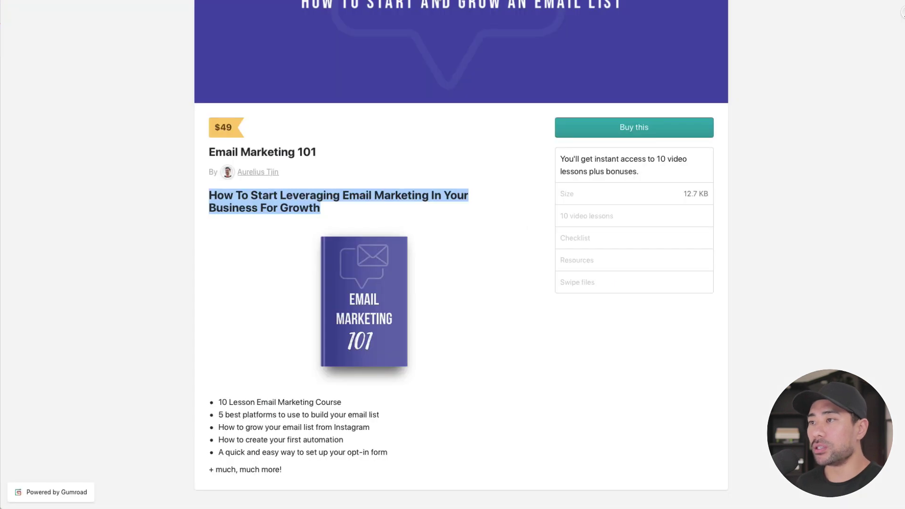
Step: Insert the image ebook.png from the My Demo folder below the description's heading
click(471, 360)
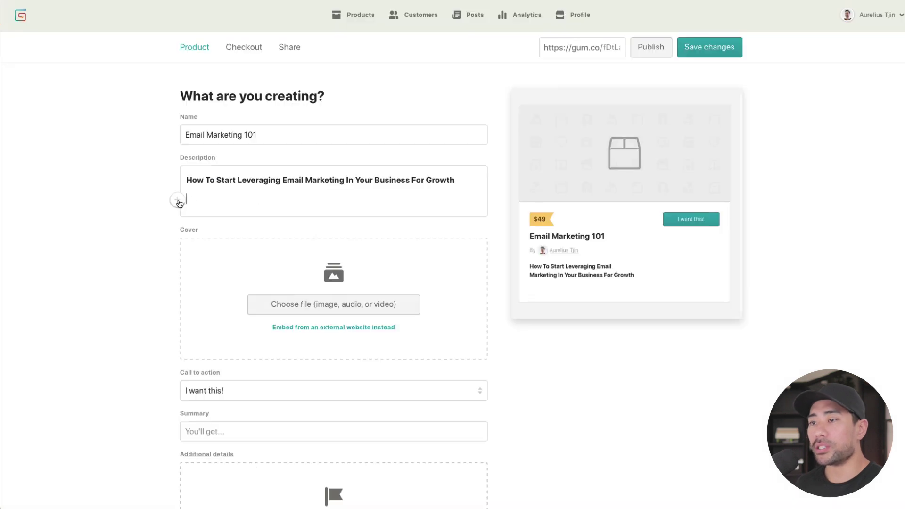
click(178, 201)
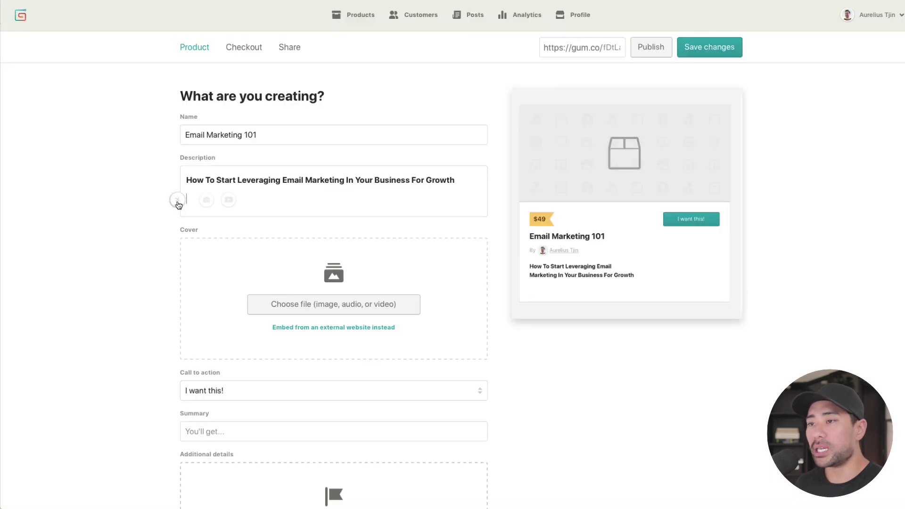
click(207, 200)
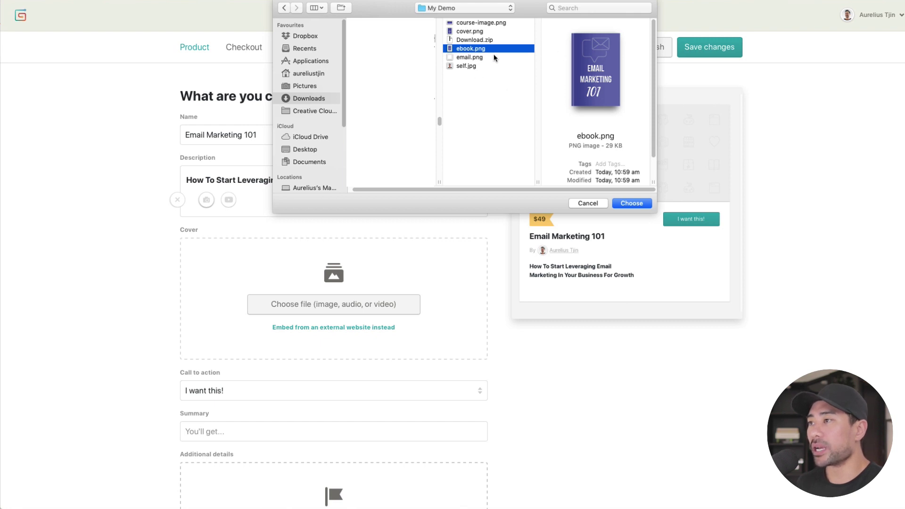
click(635, 204)
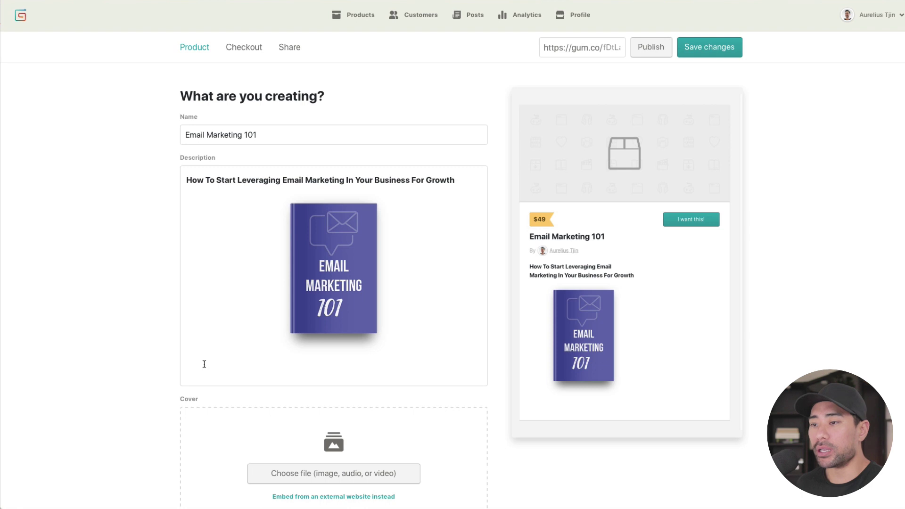
Step: Copy the five course points from the example sales page below the ebook image and format them as a bulleted list
click(178, 370)
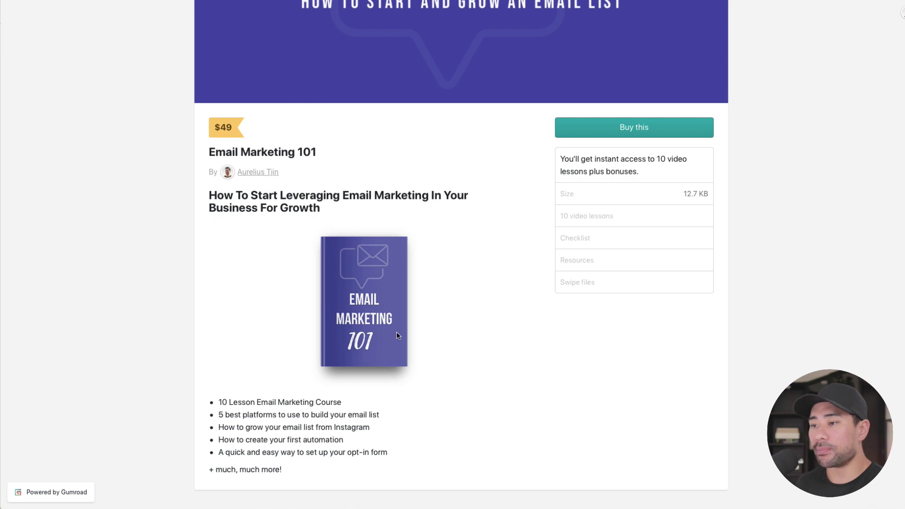
drag(389, 453, 257, 430)
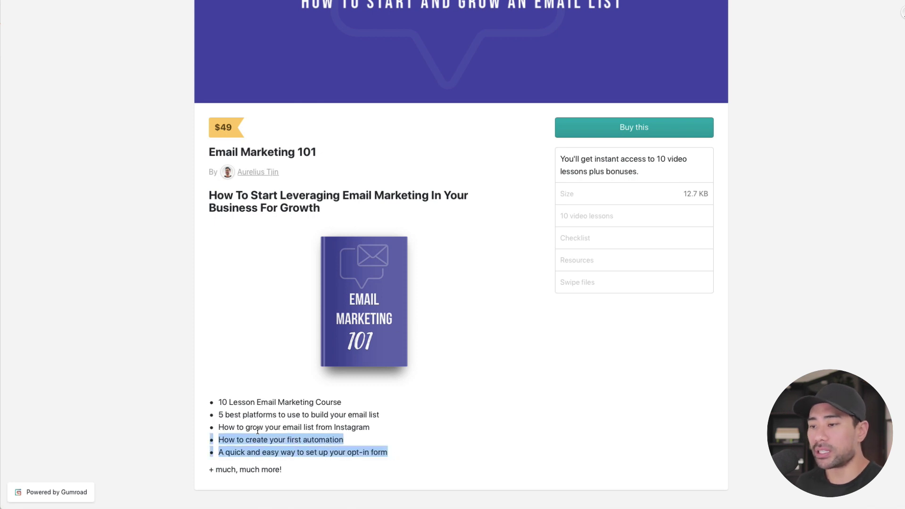
click(286, 466)
drag(420, 452, 218, 402)
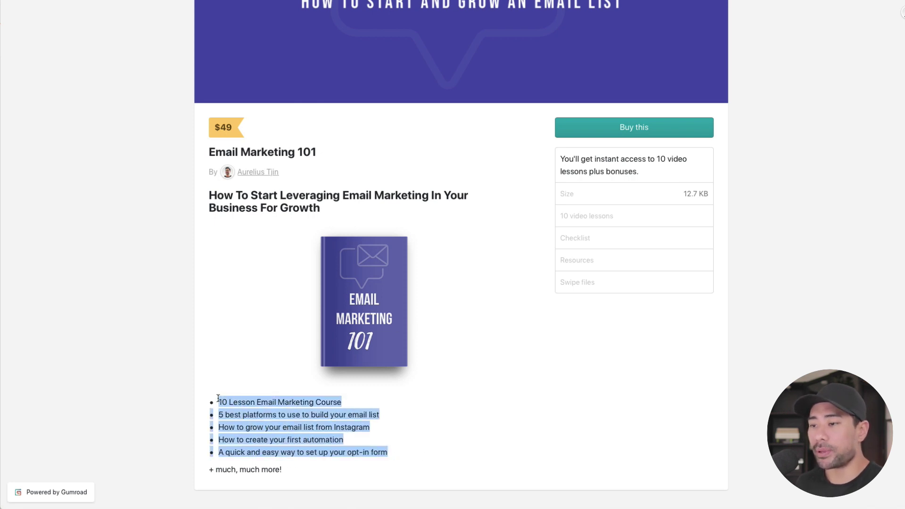
right_click(225, 401)
click(248, 432)
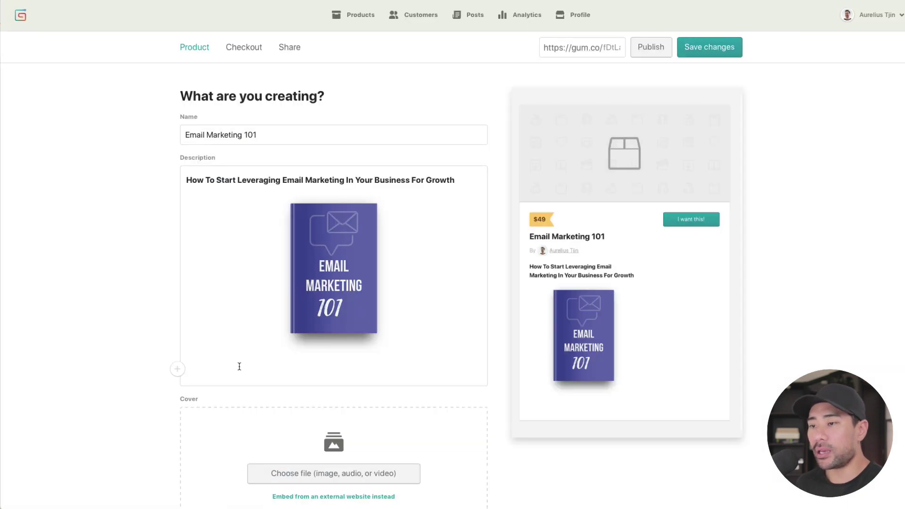
click(226, 368)
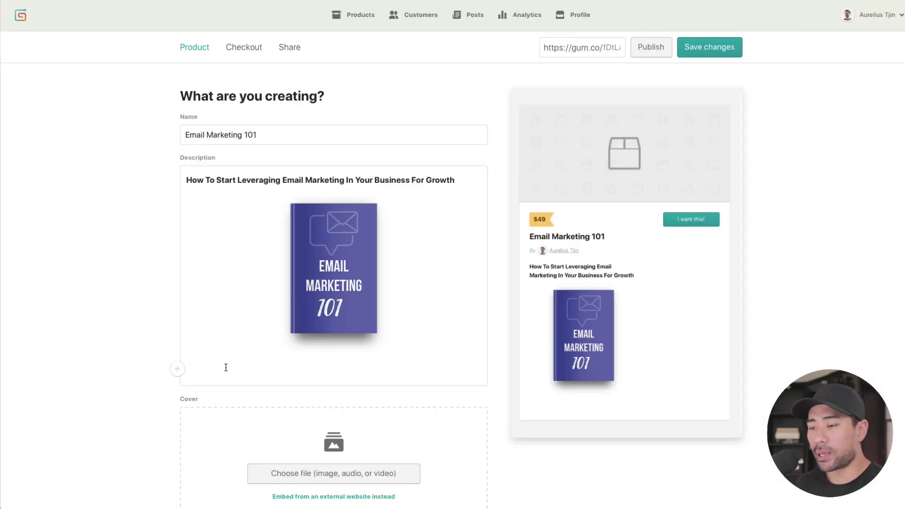
key(ctrl+v)
drag(360, 440, 182, 369)
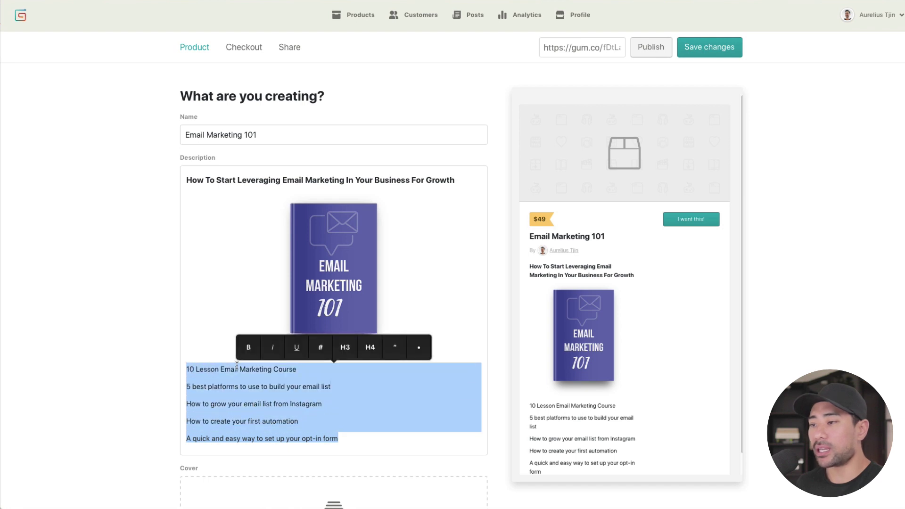
click(421, 349)
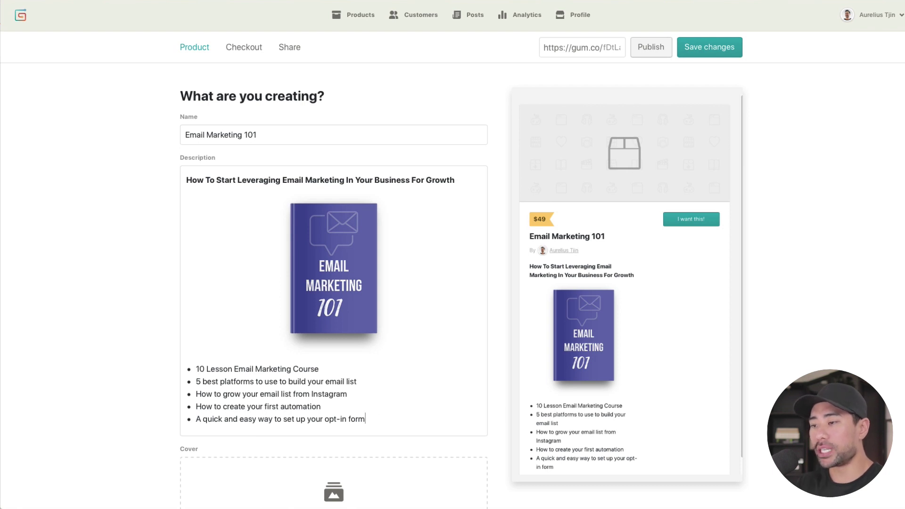
Step: Add the word Link on a new line below the bulleted list and try adding a hyperlink to it
key(Return)
key(Return)
key(Return)
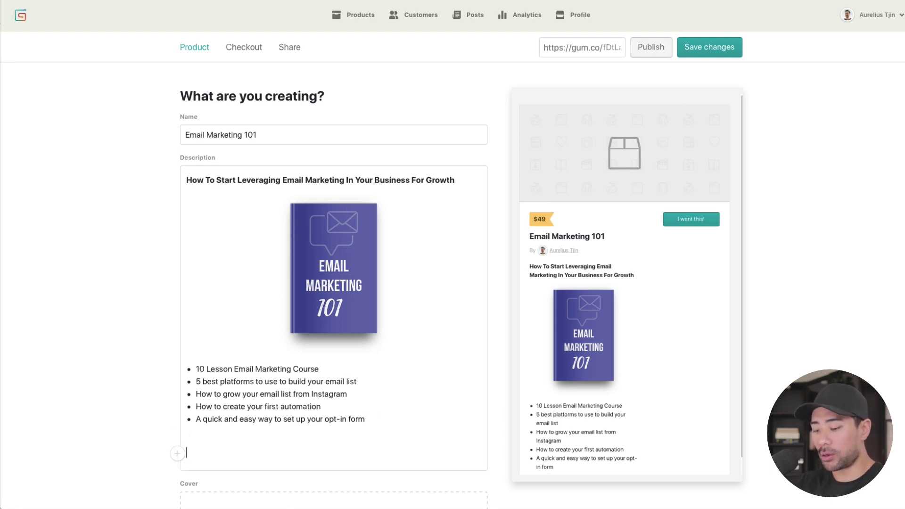
text(Link)
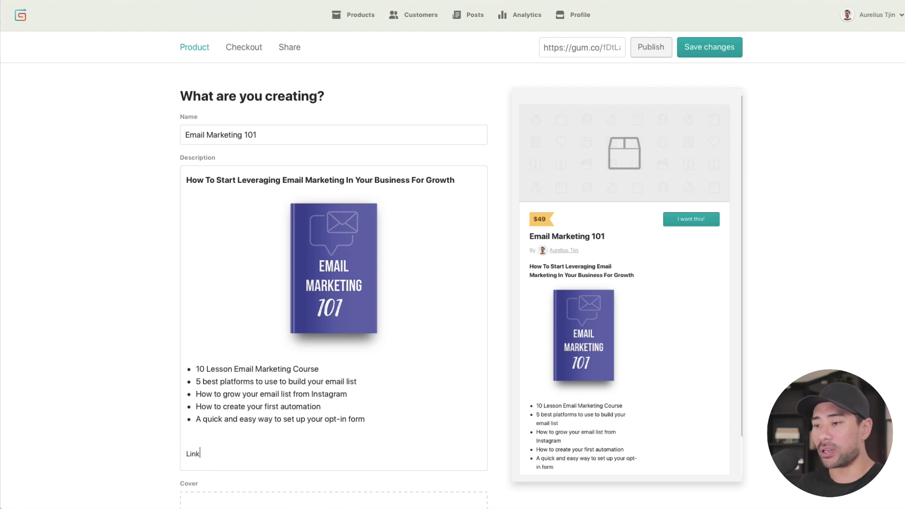
double_click(200, 453)
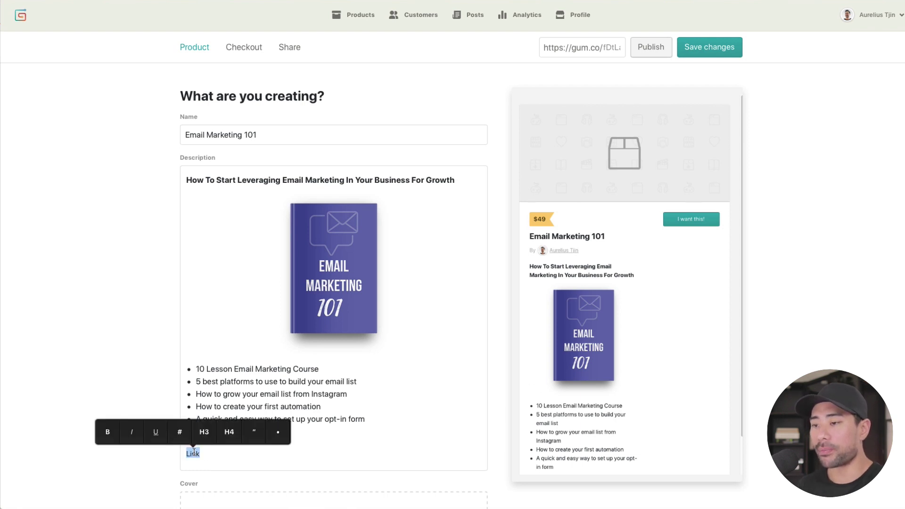
click(180, 433)
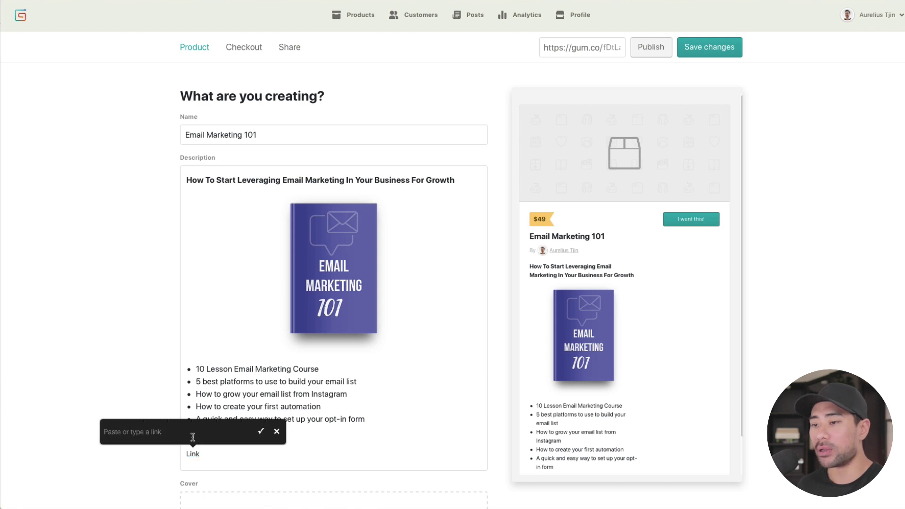
click(215, 456)
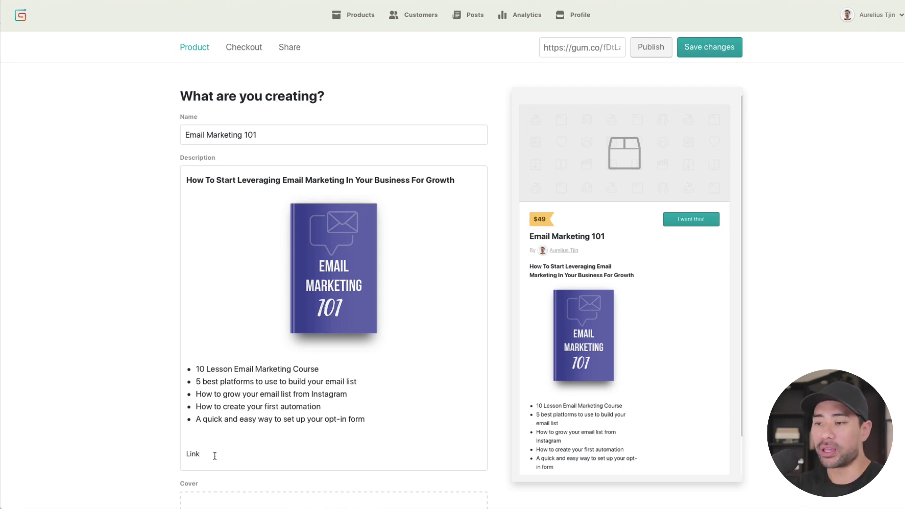
Step: Delete the word Link and the blank lines below the description's bulleted list
scroll(215, 456, down, 1)
key(shift+Home)
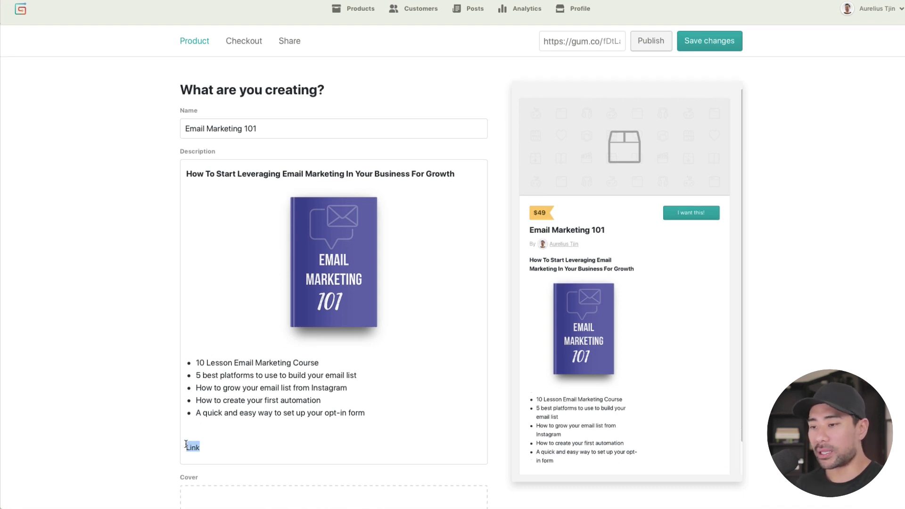
key(BackSpace)
key(BackSpace)
key(BackSpace)
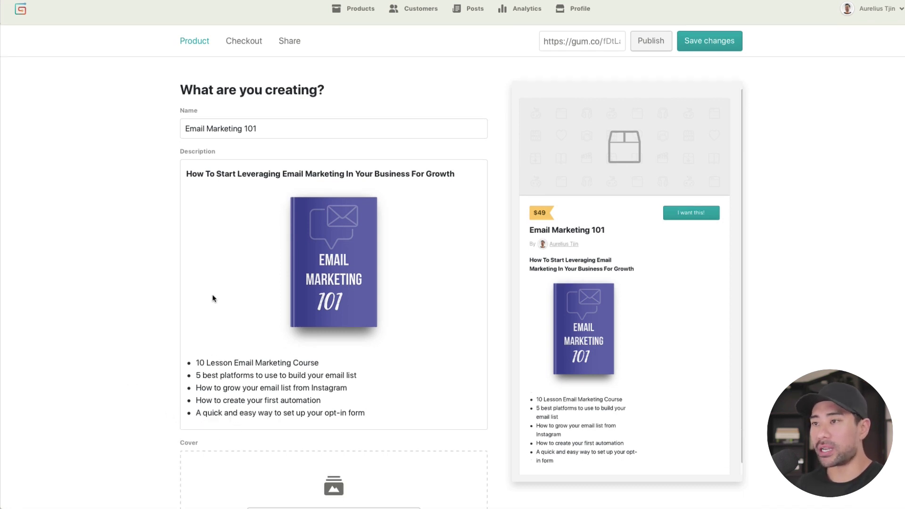
Step: Upload course-image.png from the My Demo folder as the product's cover image
scroll(267, 361, down, 5)
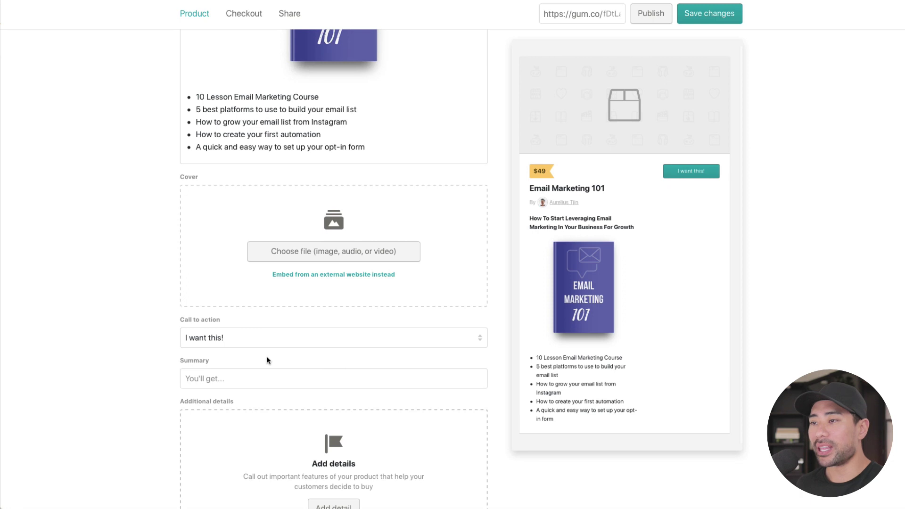
scroll(295, 299, up, 1)
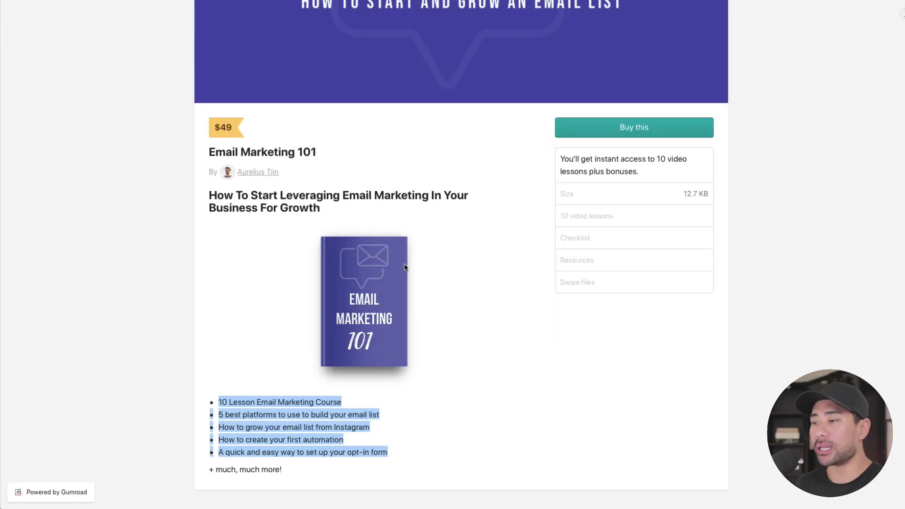
scroll(404, 267, up, 4)
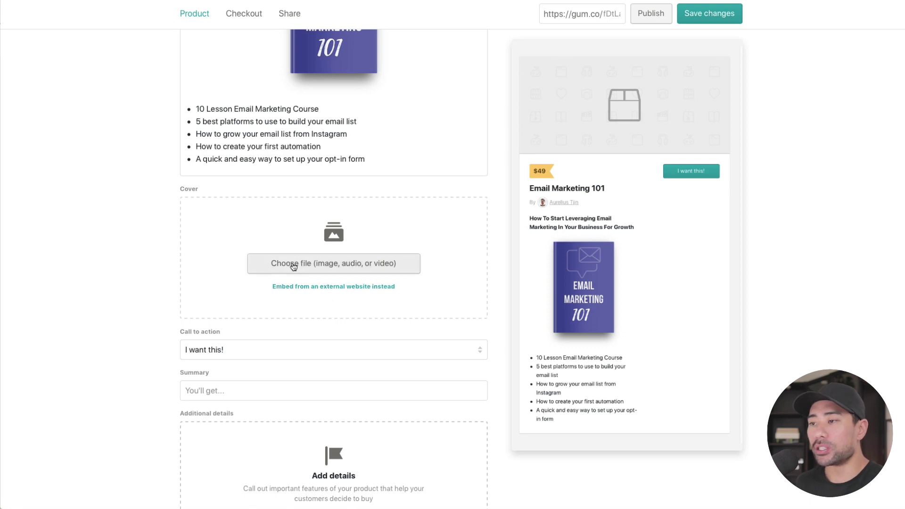
click(293, 265)
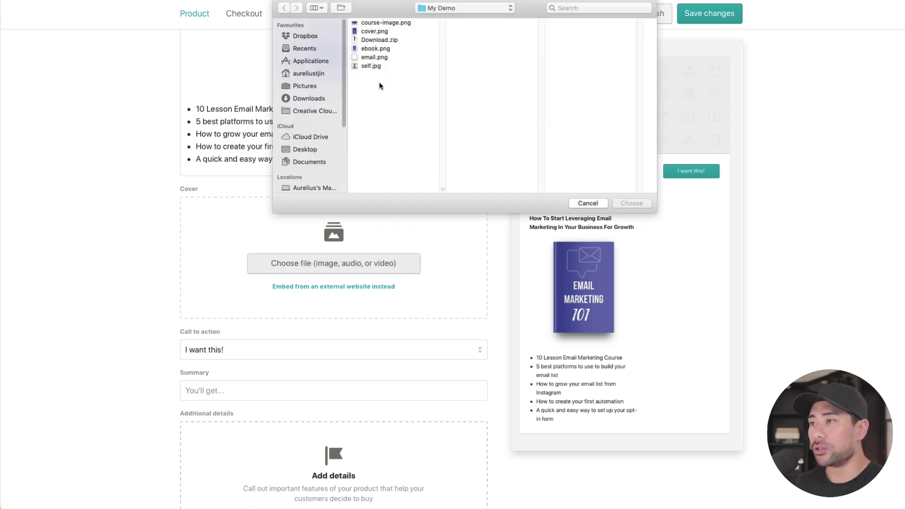
click(380, 22)
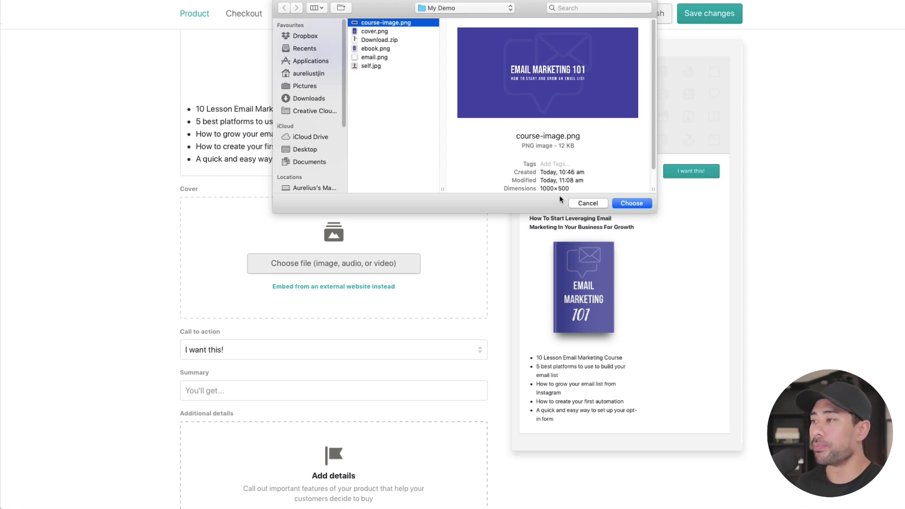
click(633, 204)
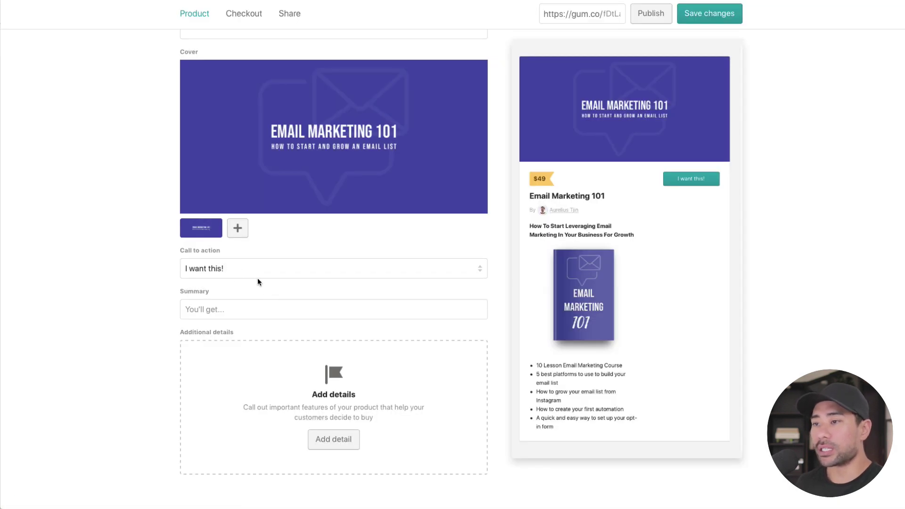
Step: Try Pay as the product's call to action
click(267, 270)
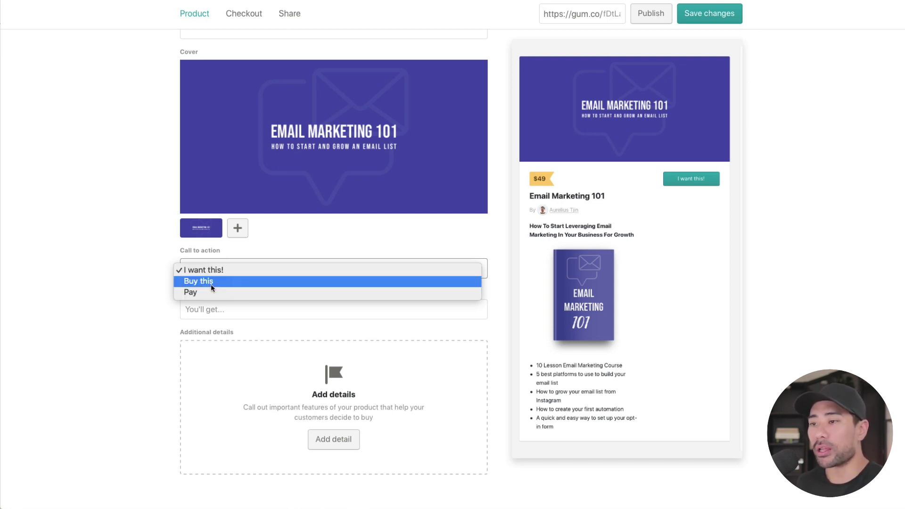
click(551, 189)
key(p)
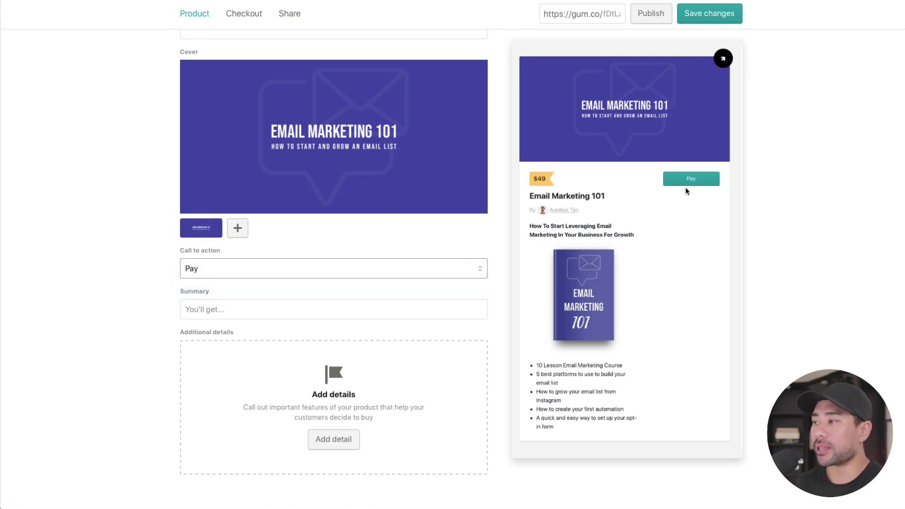
Step: Set the product's call to action to Buy this
click(225, 268)
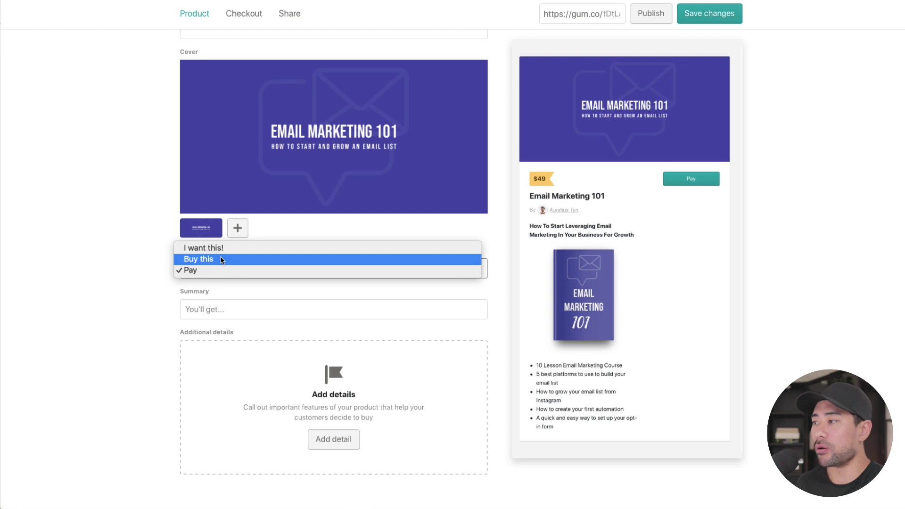
click(224, 258)
click(166, 293)
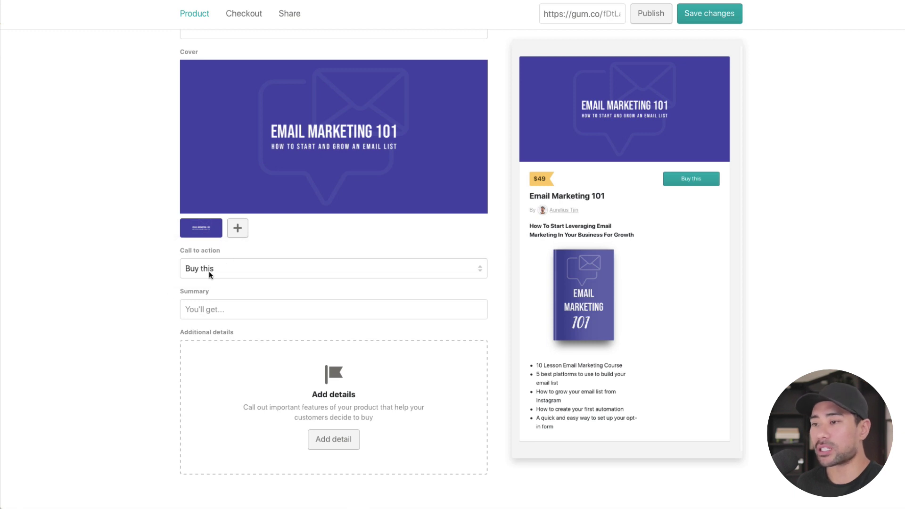
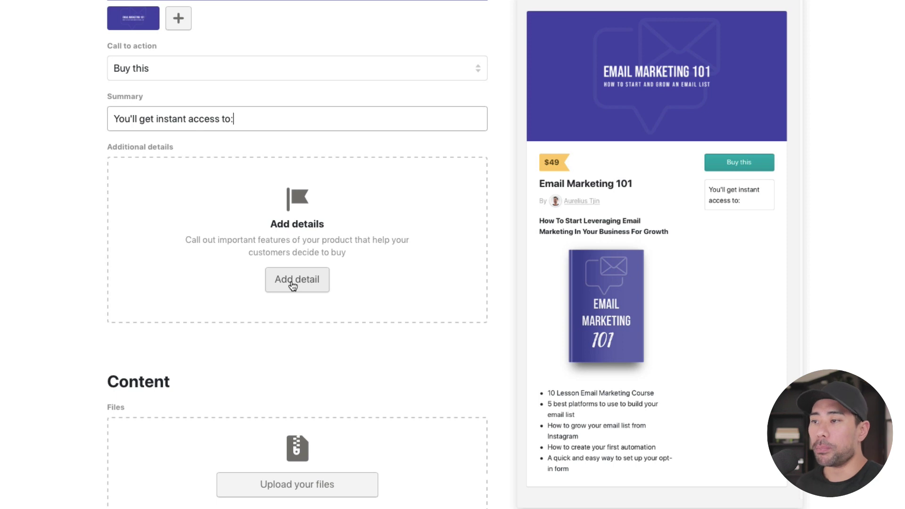
Step: Add an additional detail with the attribute Video 1 below the summary
click(292, 285)
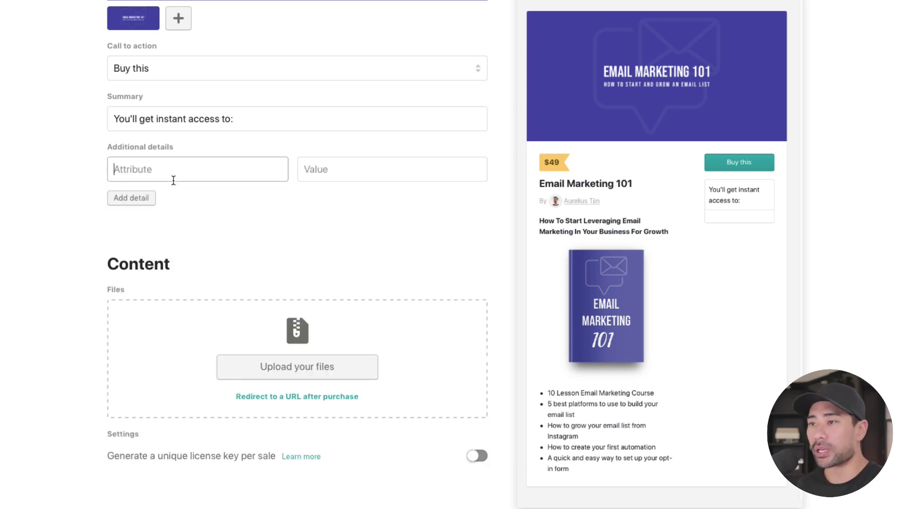
mouse_move(179, 171)
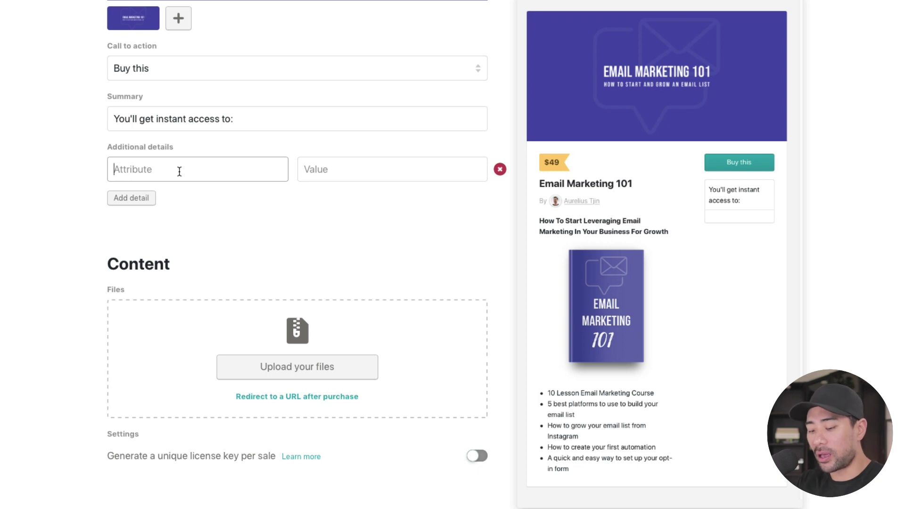
text(Video 1)
key(Tab)
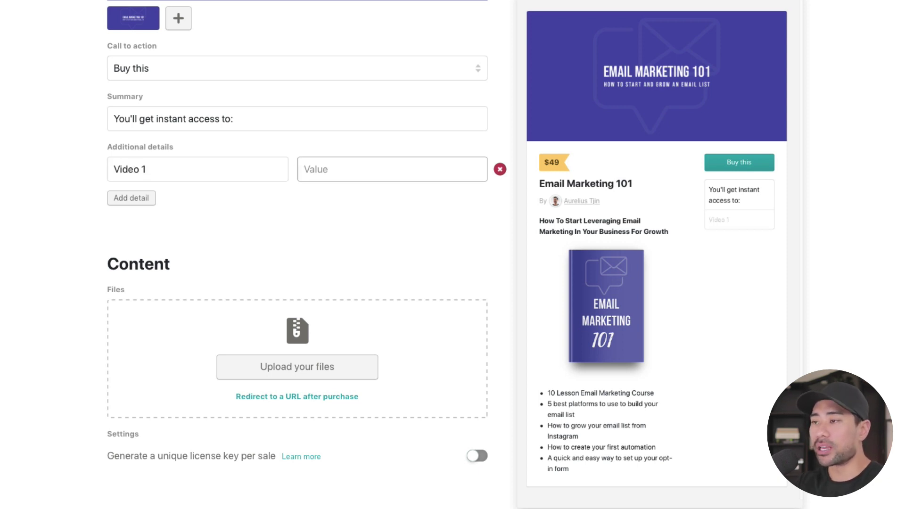
Step: Try the value Valued at: $97 for the Video 1 detail and clear it again
text(Val)
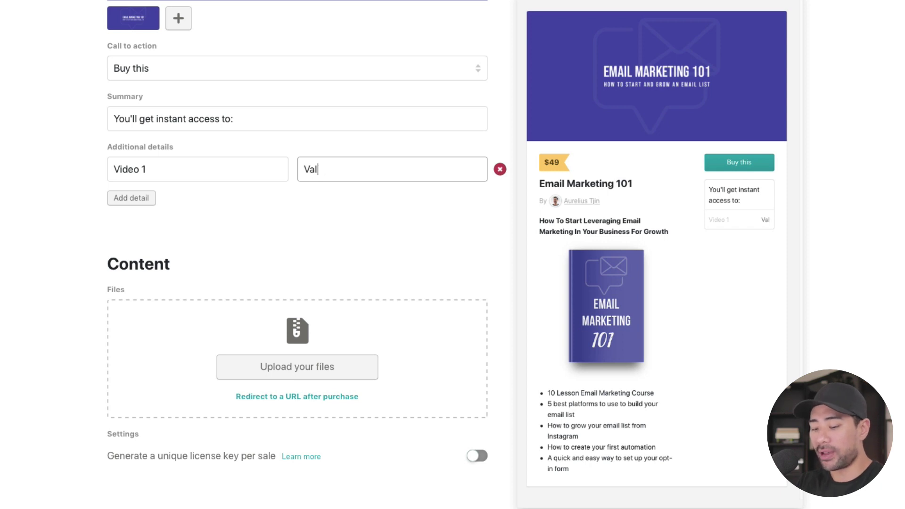
text(ued at: $9)
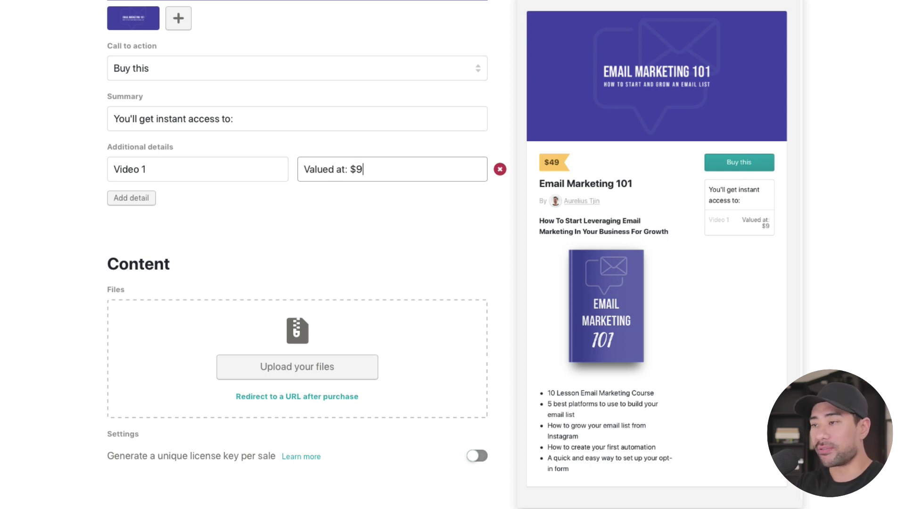
text(7)
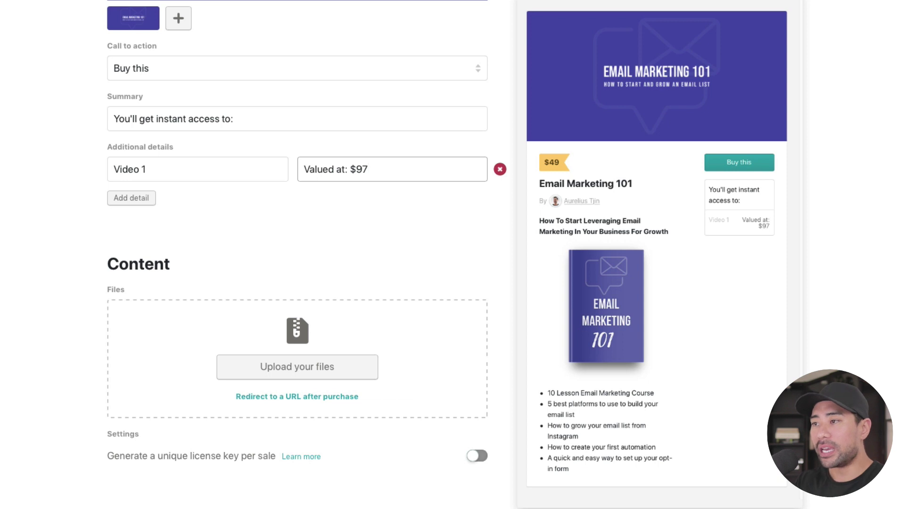
key(BackSpace)
key(BackSpace)
key(BackSpace)
key(BackSpace)
key(BackSpace)
key(BackSpace)
key(BackSpace)
key(BackSpace)
key(BackSpace)
key(BackSpace)
key(BackSpace)
key(BackSpace)
key(BackSpace)
key(BackSpace)
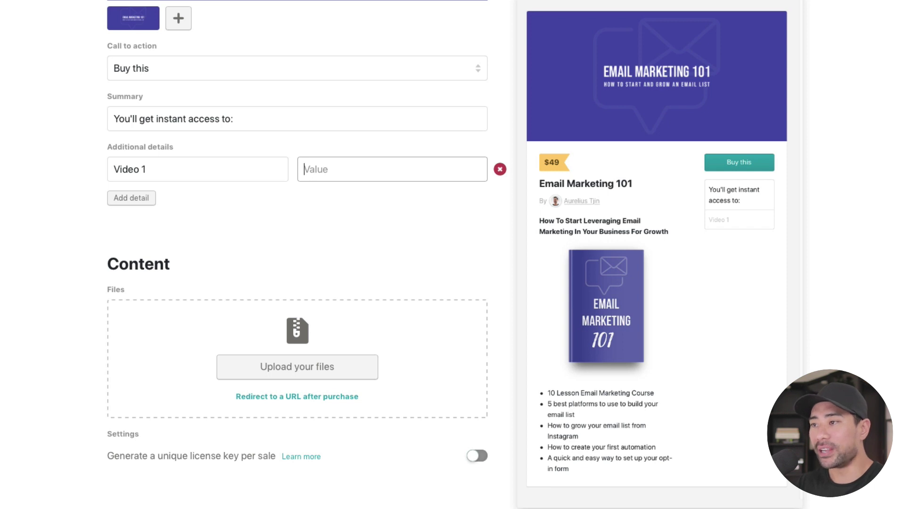
Step: Set the Video 1 detail's value to 5:23 and add a Video 2 detail with the value 3:21
text(5:)
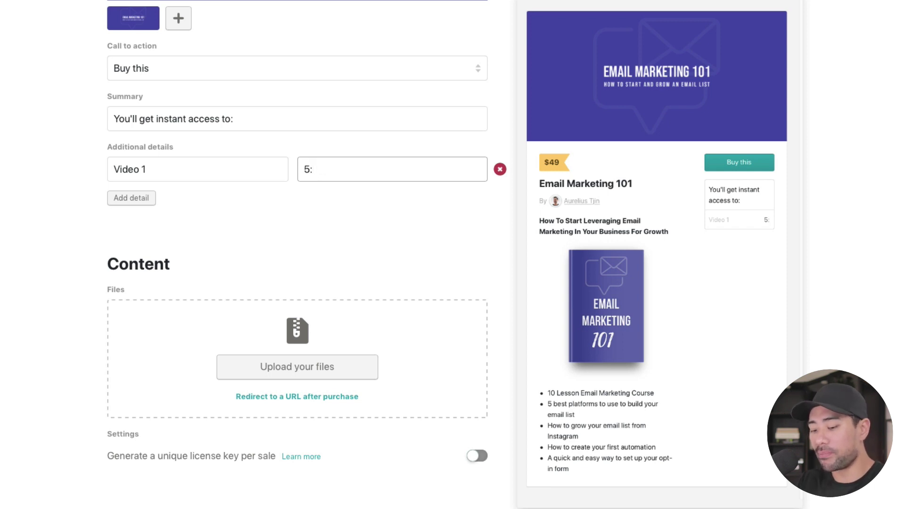
text(23)
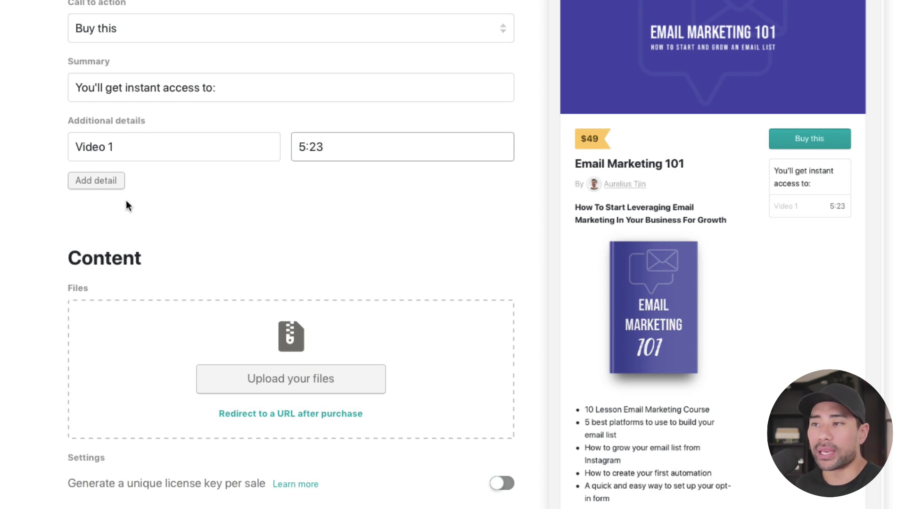
click(117, 179)
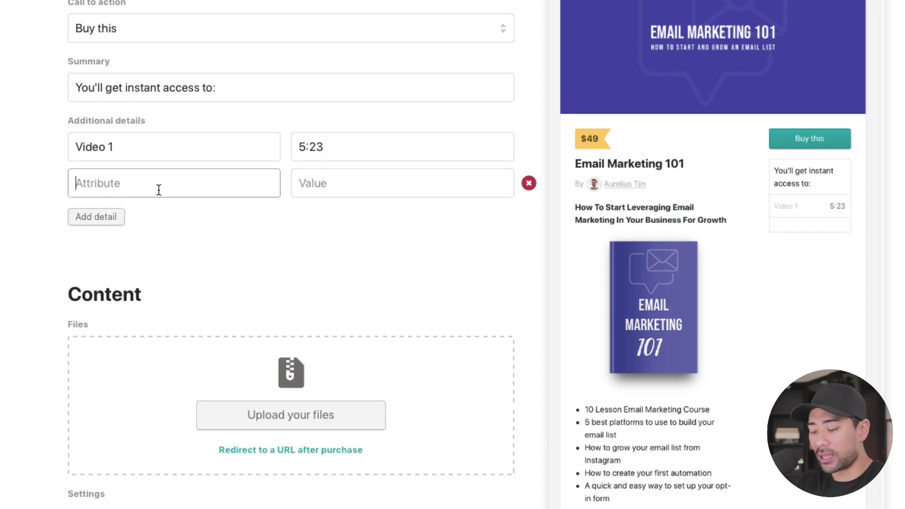
text(Video 2)
key(Tab)
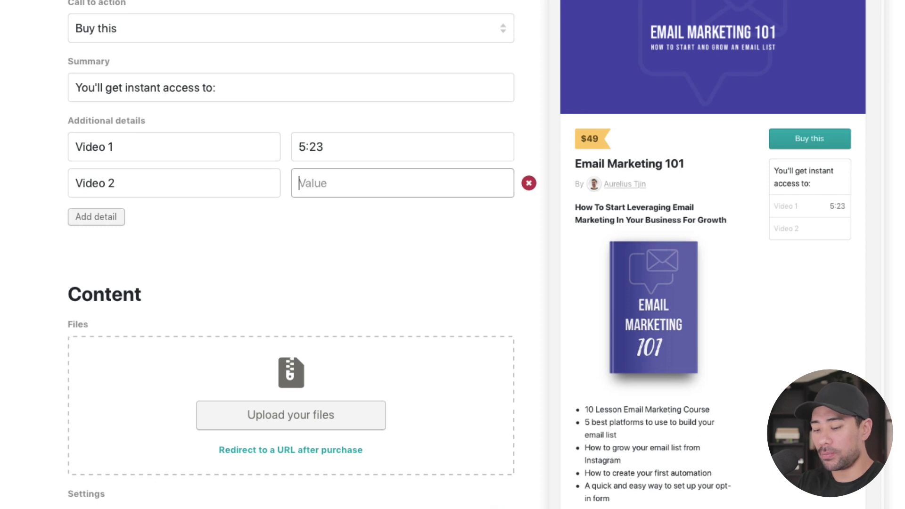
text(3:21)
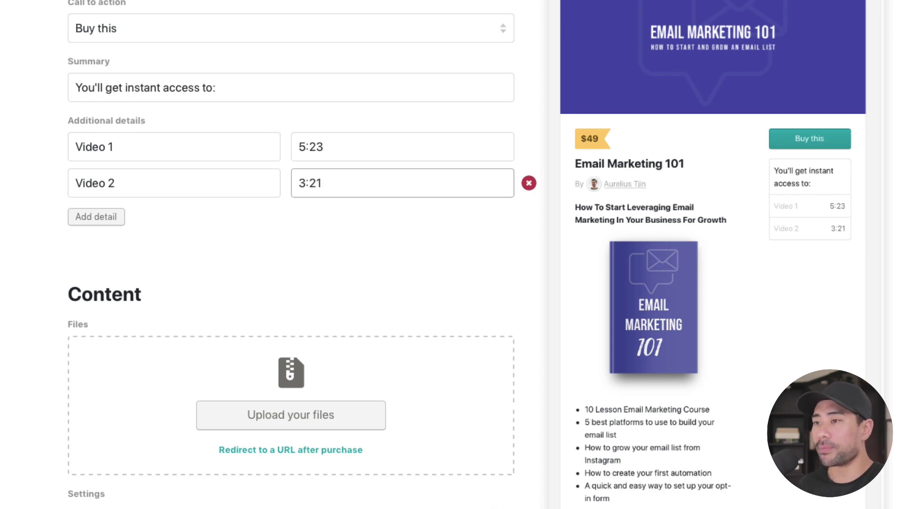
Step: Add a third additional detail named Video template with the value 1920 x 1080
click(113, 216)
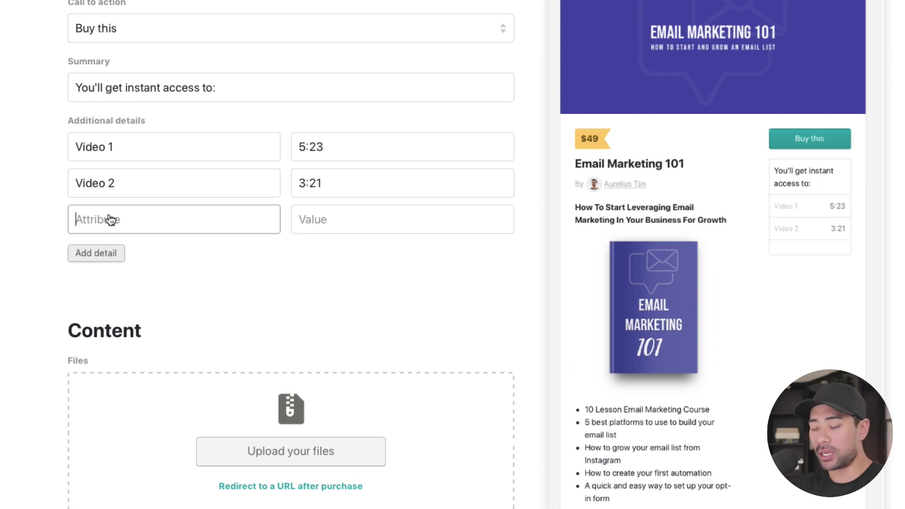
mouse_move(109, 214)
text(Video template)
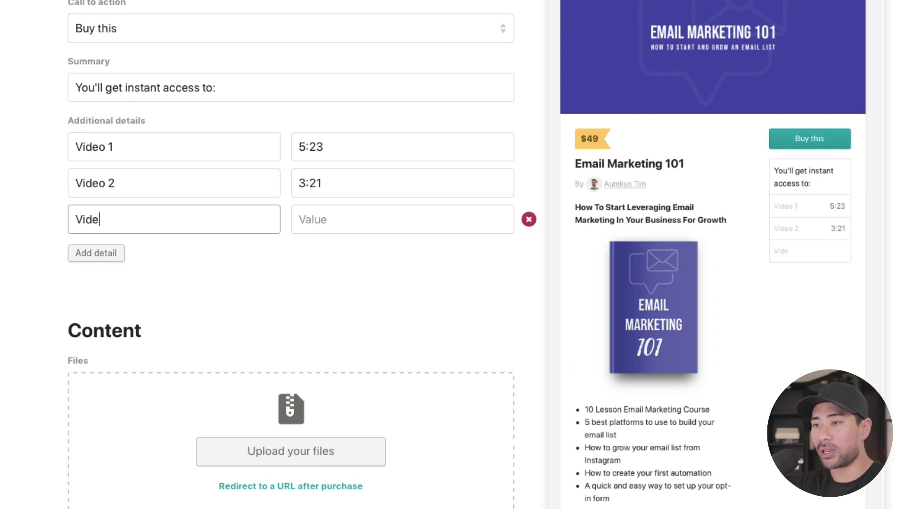
key(Tab)
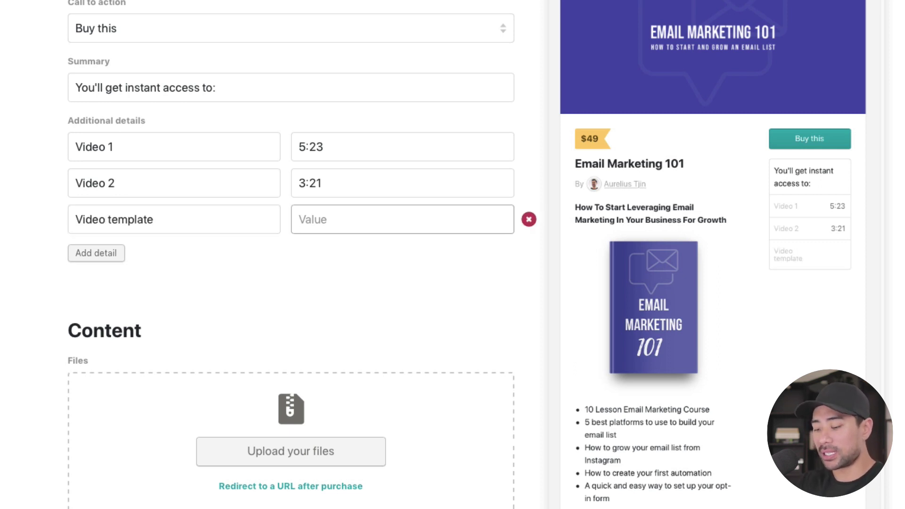
text(1920 x)
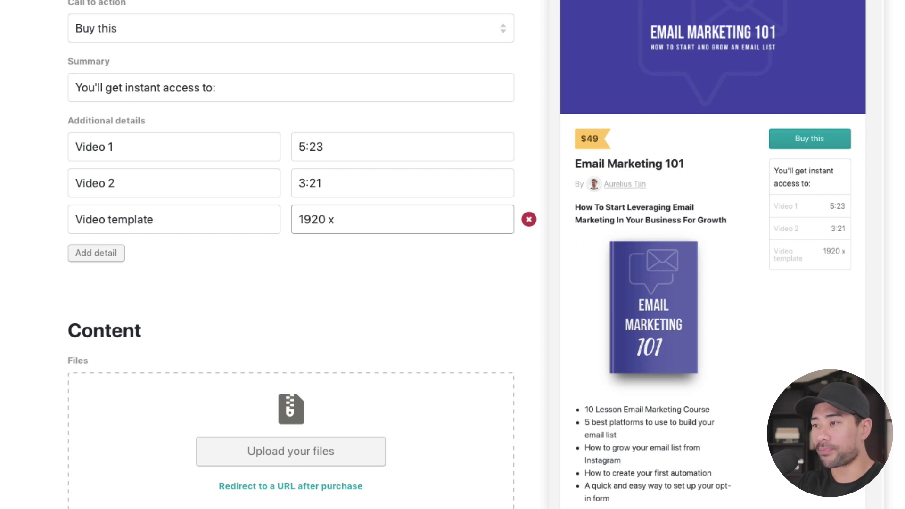
text( 1080)
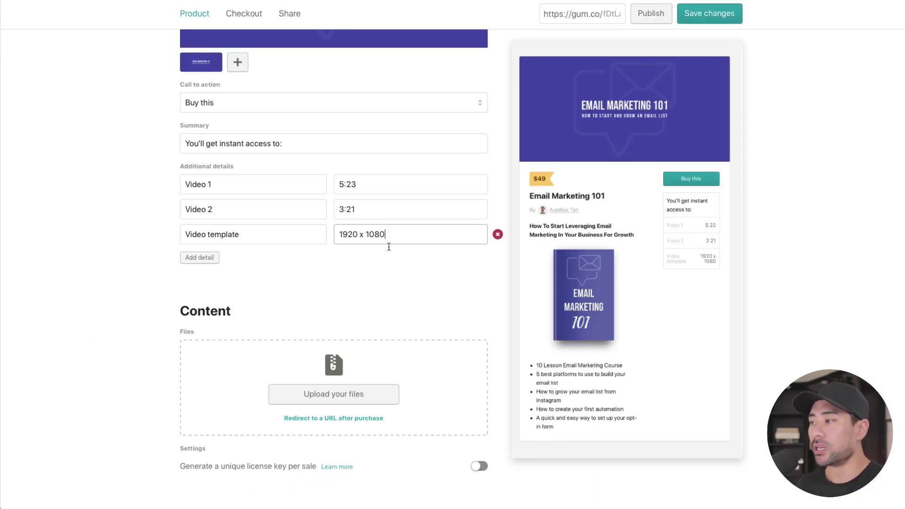
click(692, 282)
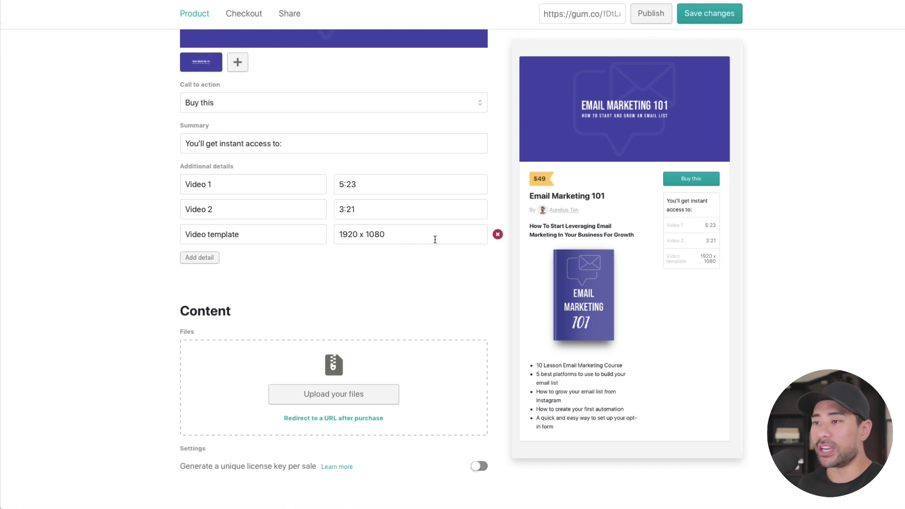
Step: Add a fourth additional detail named File size with the value 100MB
click(214, 258)
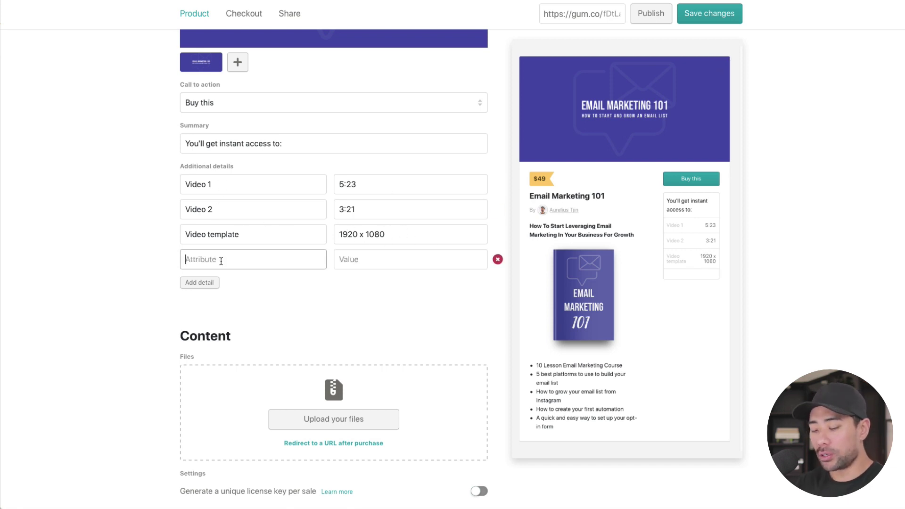
text(File size)
key(Tab)
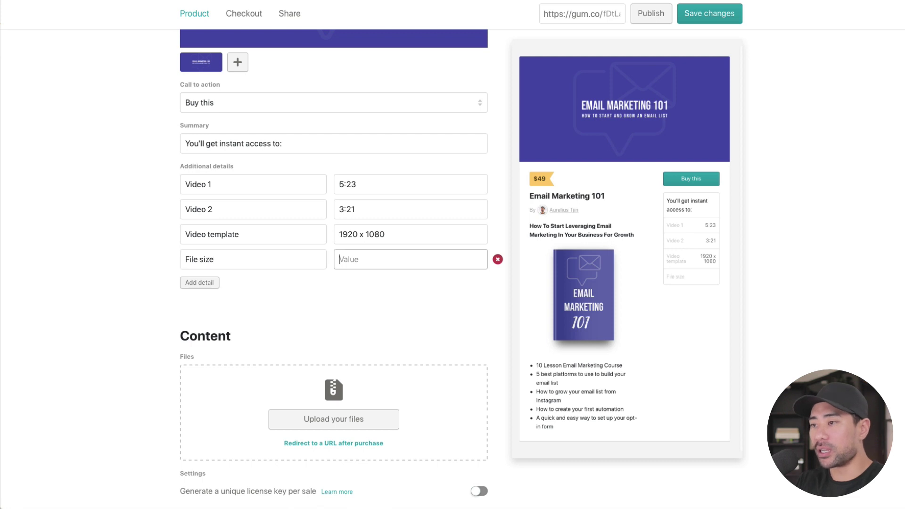
text(100MB)
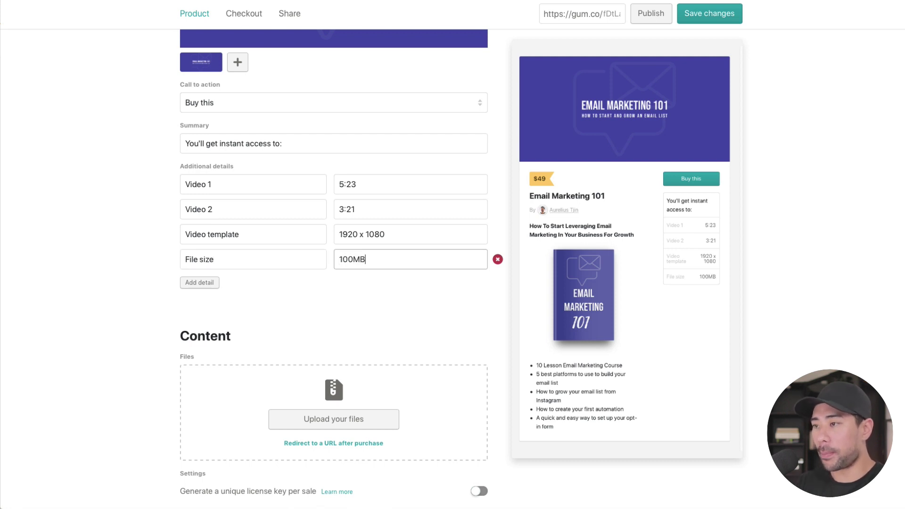
click(485, 293)
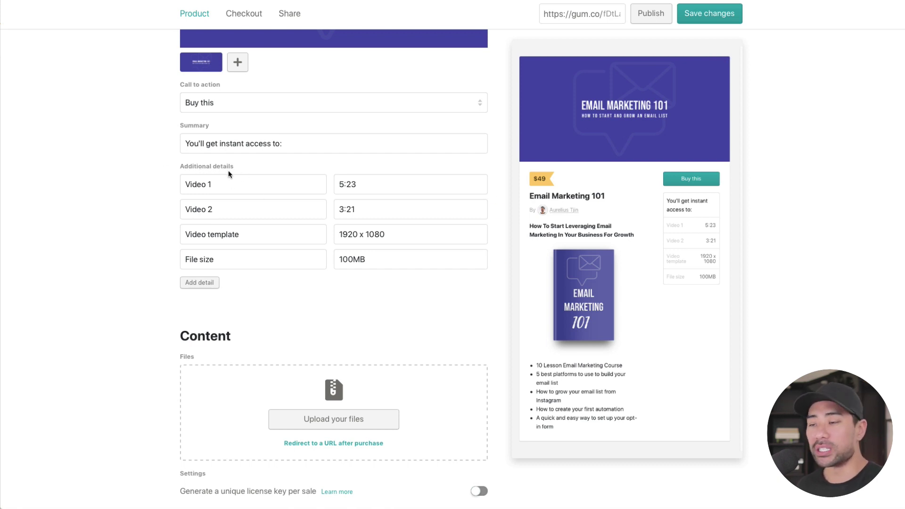
Step: Examine the existing-file and Dropbox sources for the product's content files, then close the Dropbox window
scroll(347, 311, down, 4)
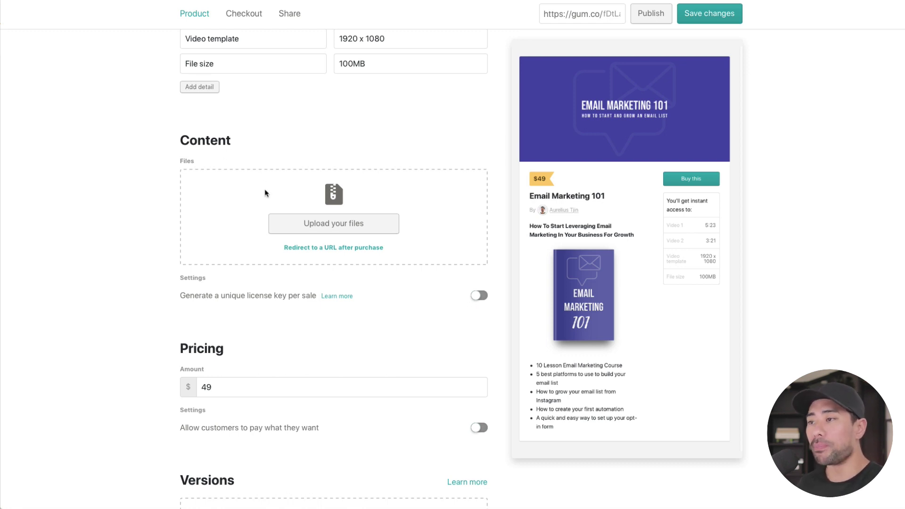
click(298, 229)
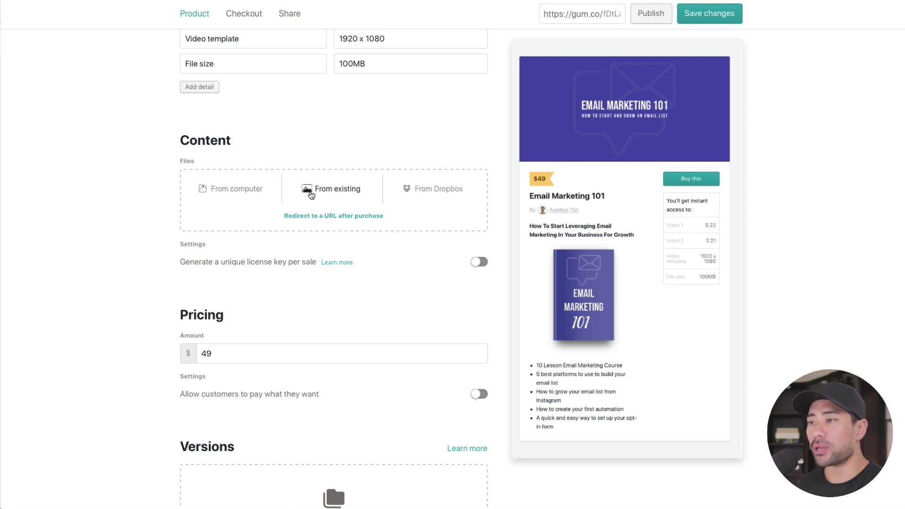
click(328, 190)
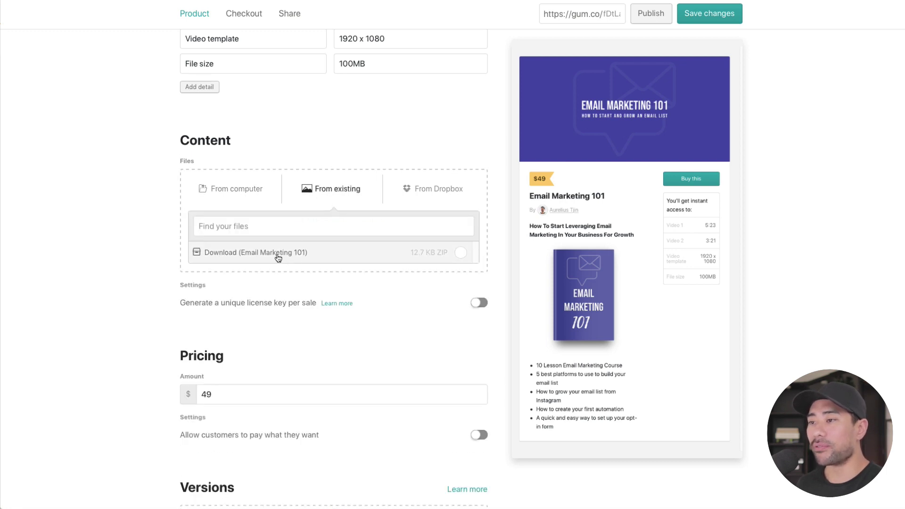
click(441, 189)
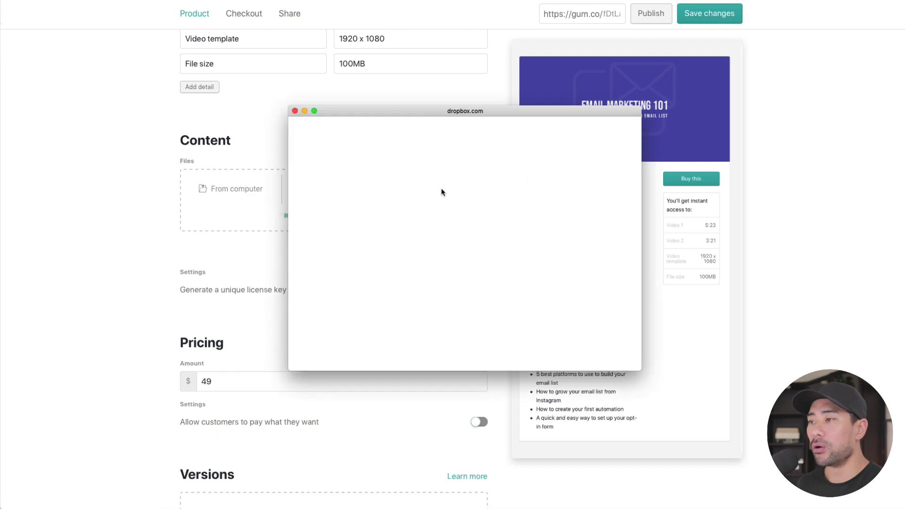
click(295, 105)
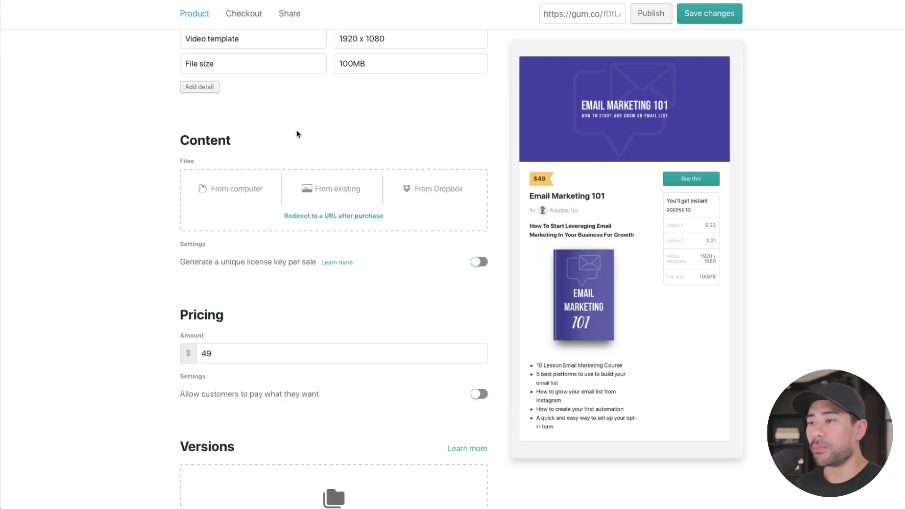
Step: Upload Download.zip from the My Demo folder on the computer twice as content files
click(238, 192)
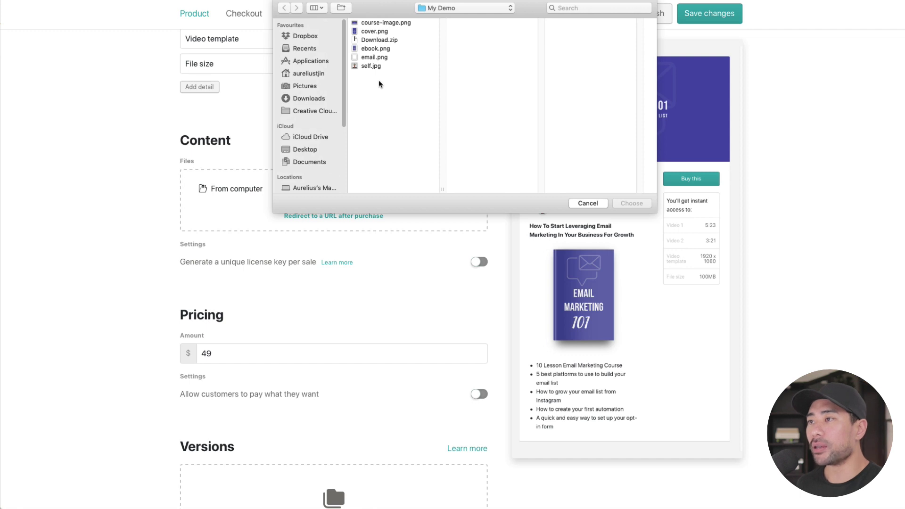
click(381, 40)
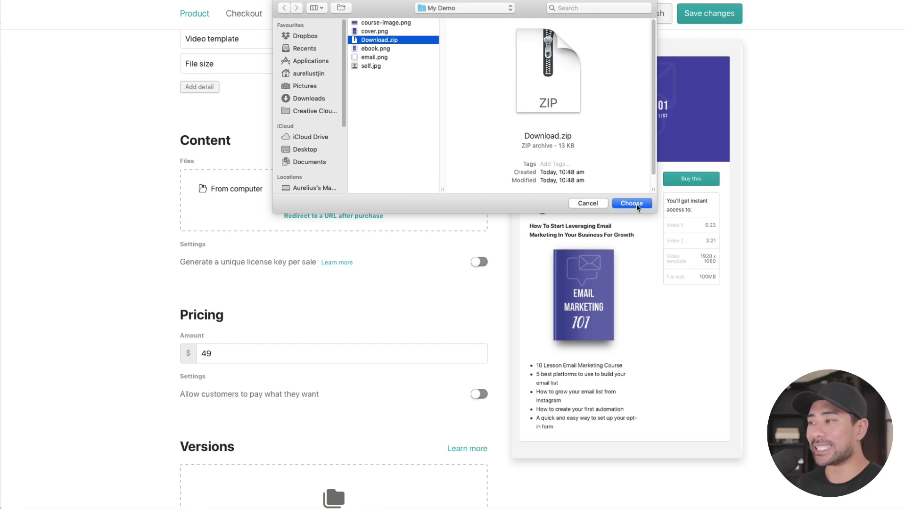
click(637, 205)
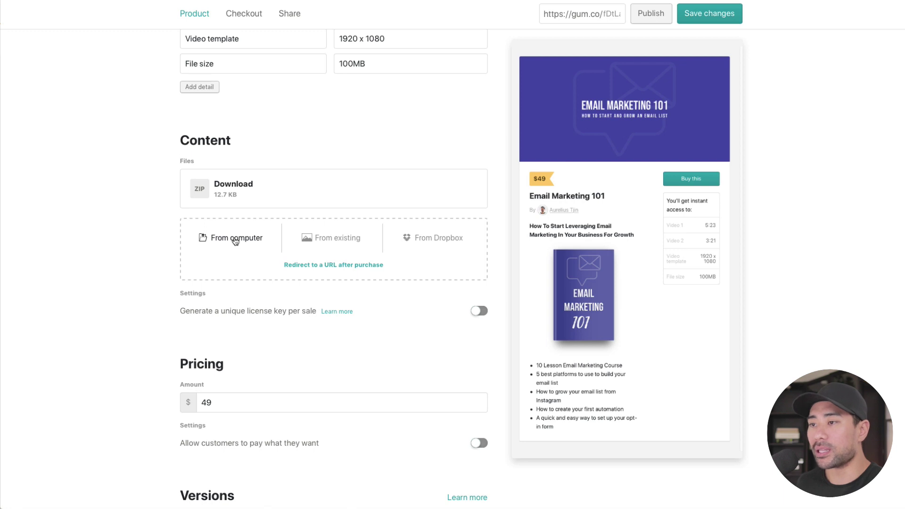
click(235, 241)
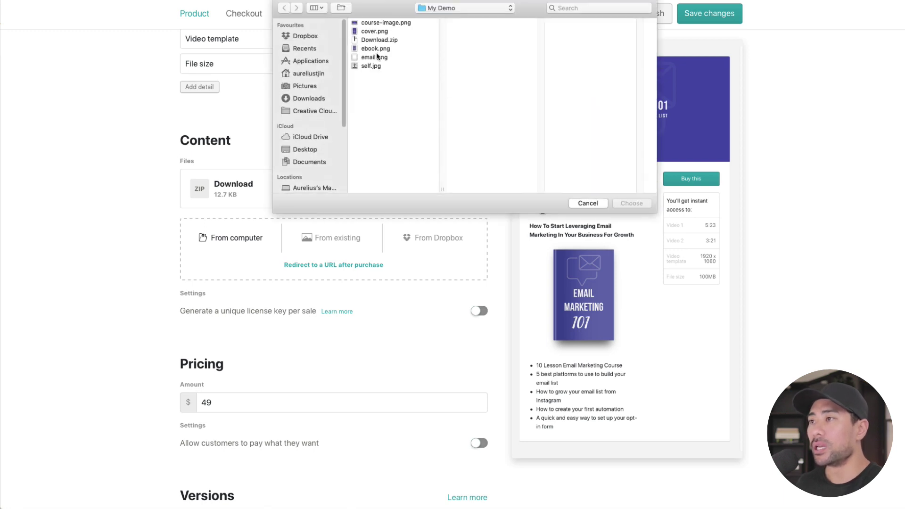
click(380, 40)
click(632, 203)
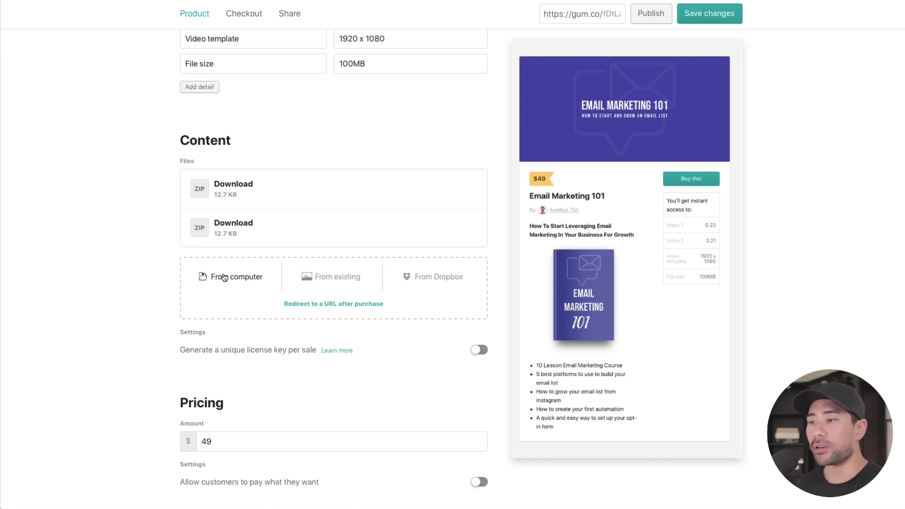
Step: Try enabling a unique license key per sale and switch it off again
scroll(233, 282, down, 1)
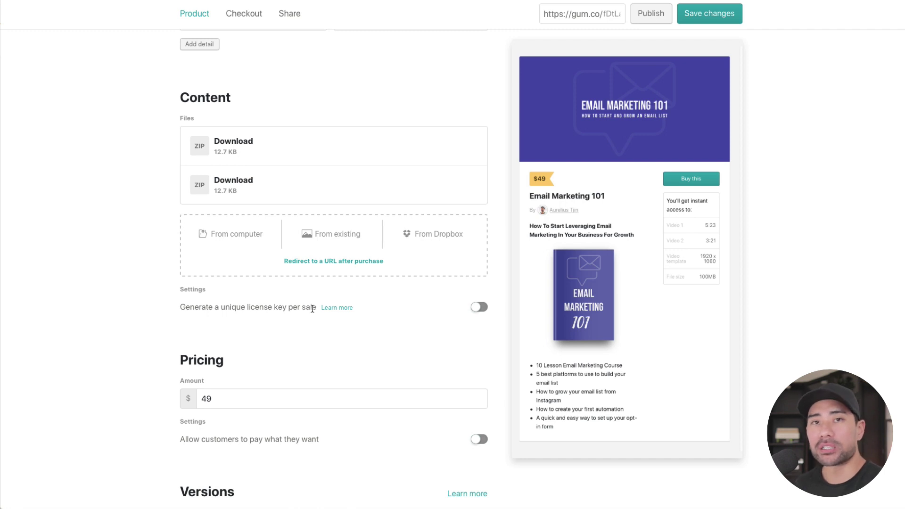
click(480, 309)
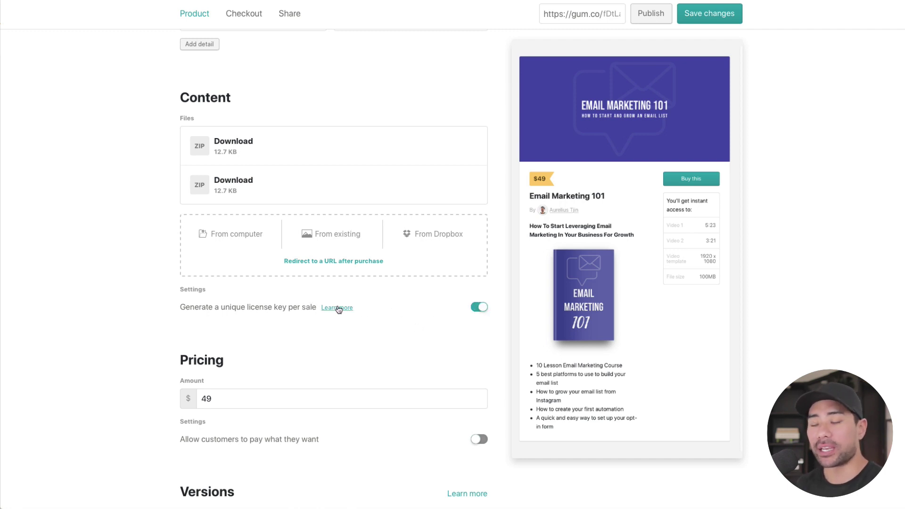
click(480, 308)
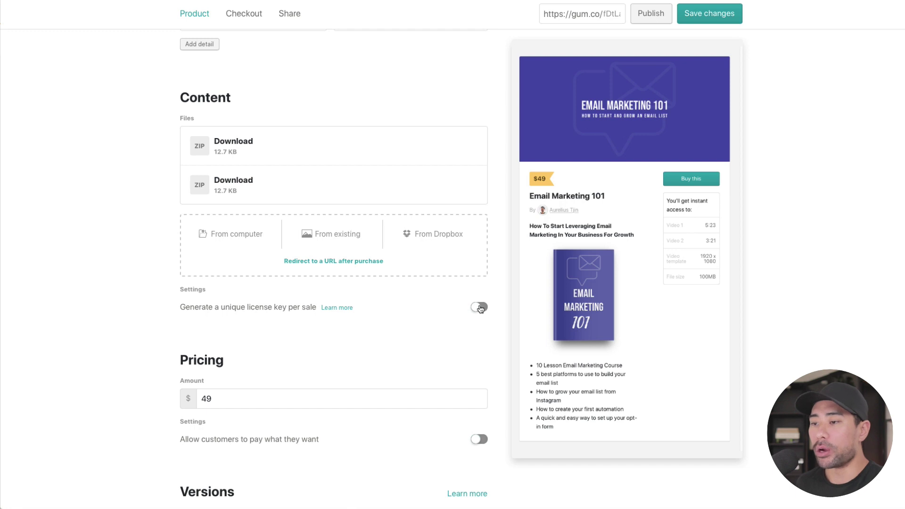
Step: Set the product's price to $9.95
scroll(453, 330, down, 5)
click(243, 177)
text(9.95)
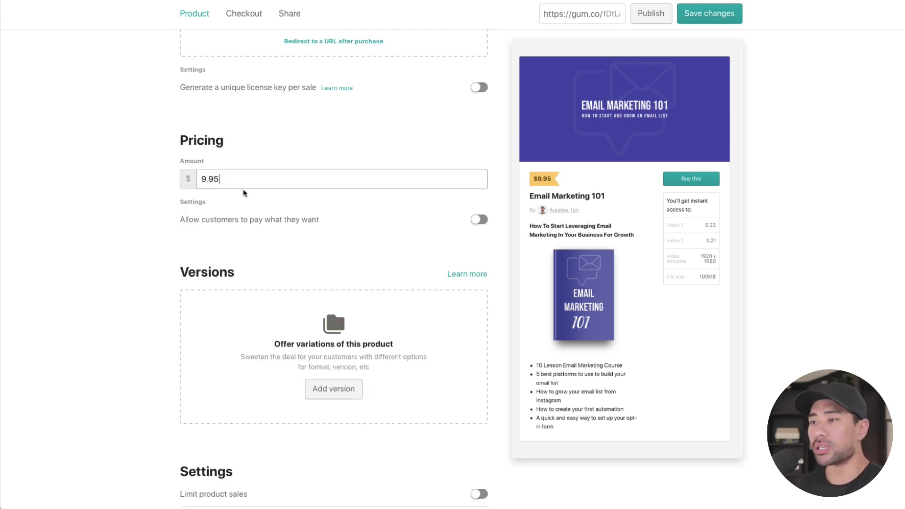
click(147, 197)
Step: Try allowing customers to pay what they want and switch the setting off again
scroll(145, 215, down, 1)
scroll(212, 221, down, 1)
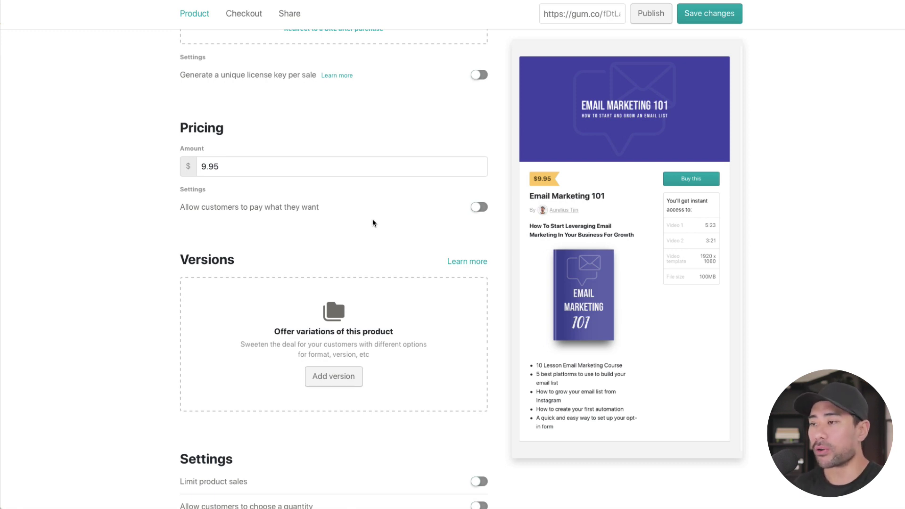
click(479, 207)
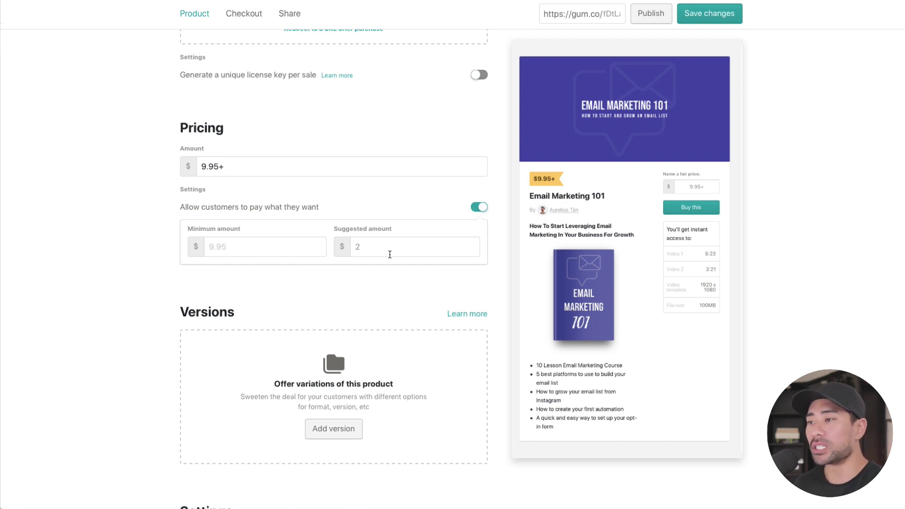
click(479, 207)
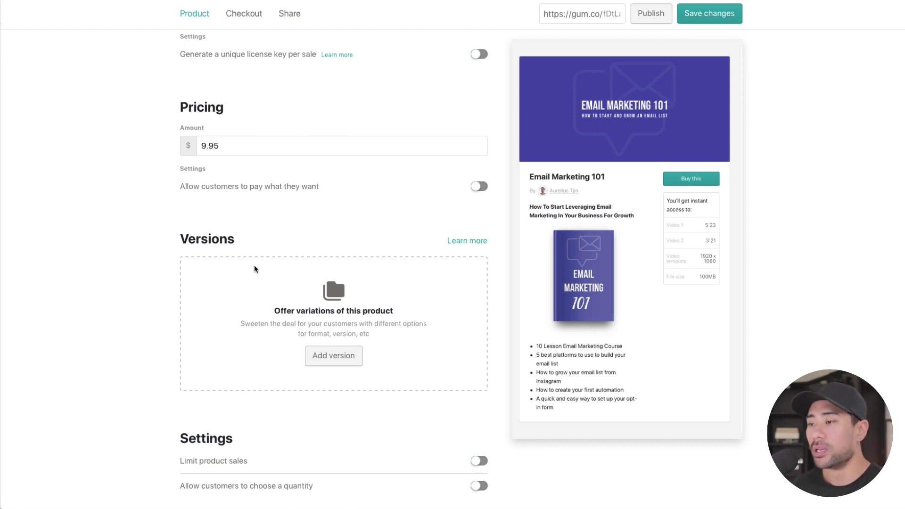
Step: Add a product version named Templates for Email marketing
click(332, 363)
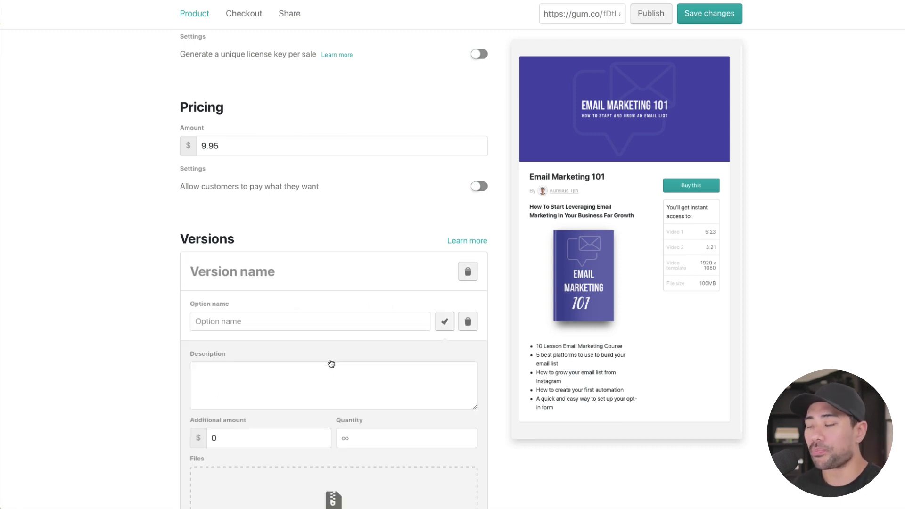
click(265, 275)
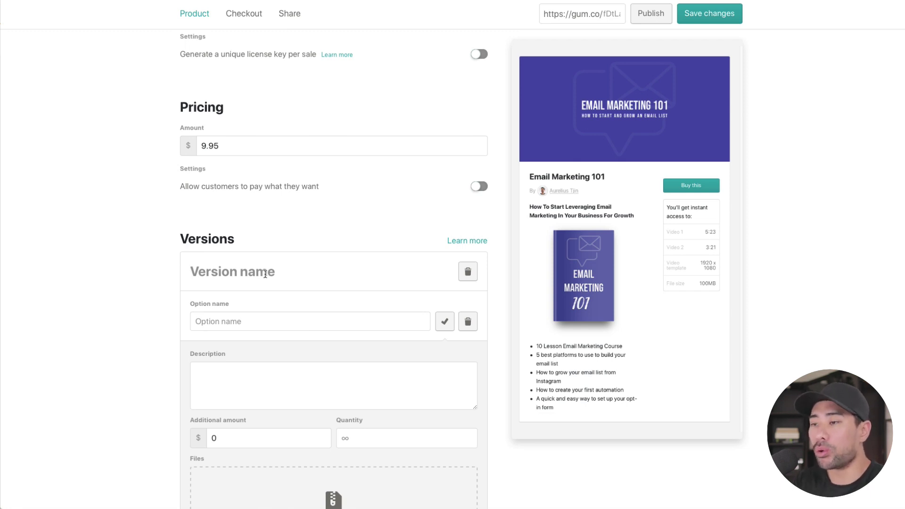
text(T)
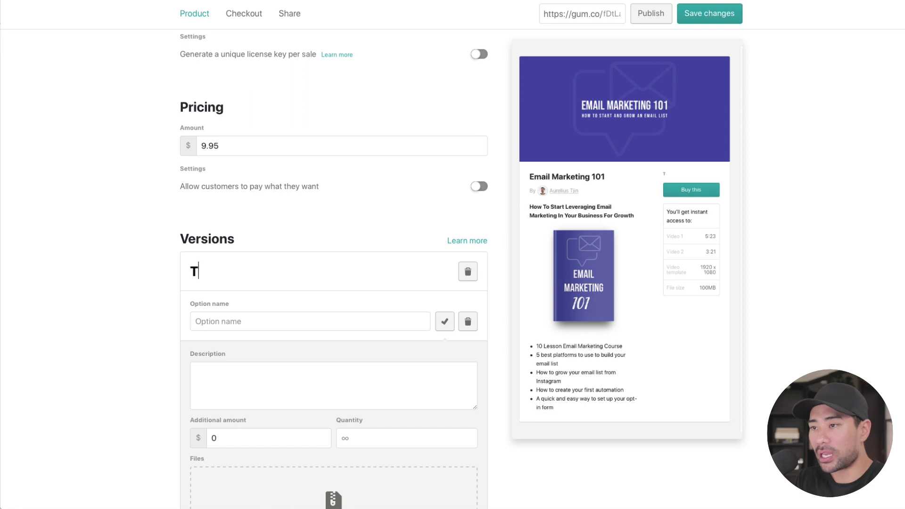
text(emplates)
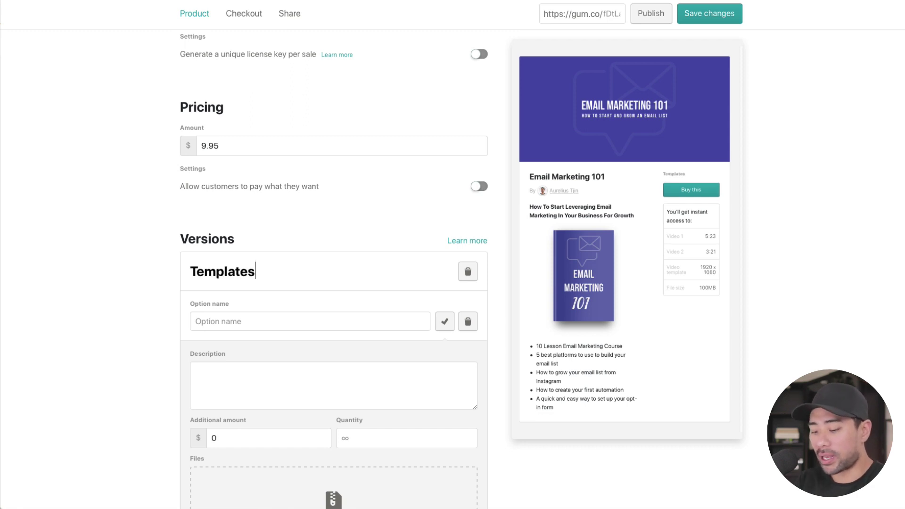
text( for Email marketing)
Step: Copy the version name Templates for Email marketing into its first option's name
scroll(266, 274, down, 2)
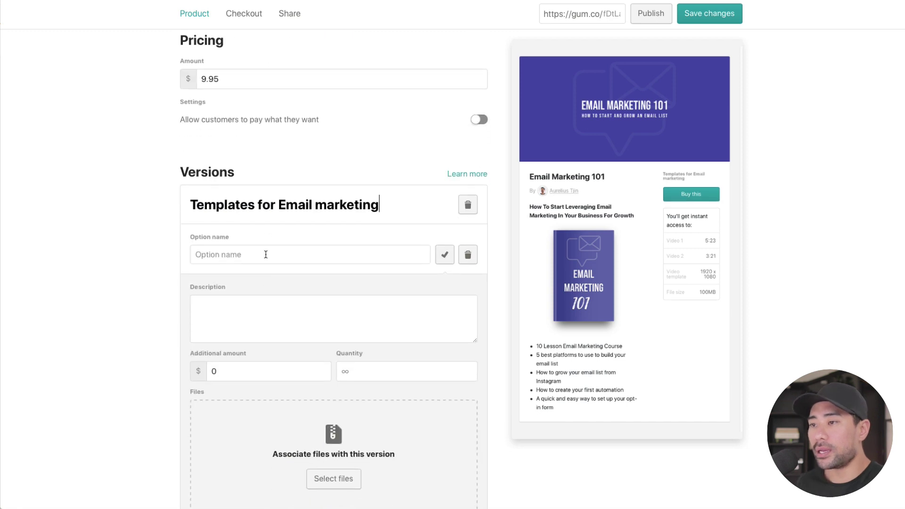
triple_click(268, 213)
key(ctrl+c)
click(259, 253)
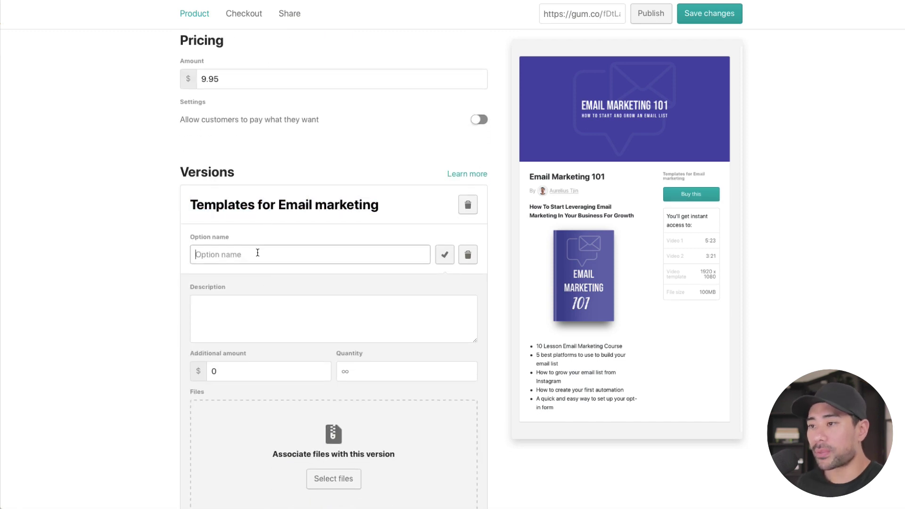
key(ctrl+v)
Step: Set the additional amount of the Templates for Email marketing option to $10
scroll(282, 323, down, 1)
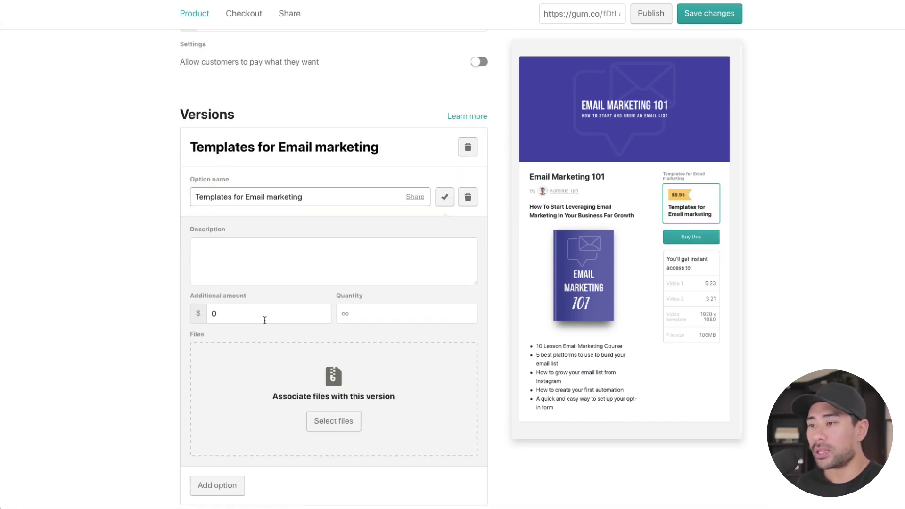
click(265, 314)
text(10)
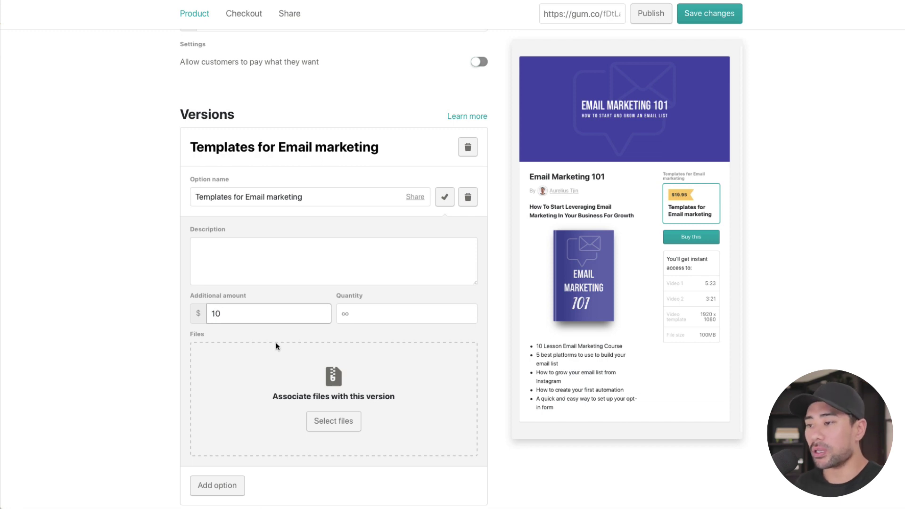
click(140, 376)
Step: Review the version's file area and compare the product's base price with the first option's additional amount
scroll(188, 384, down, 1)
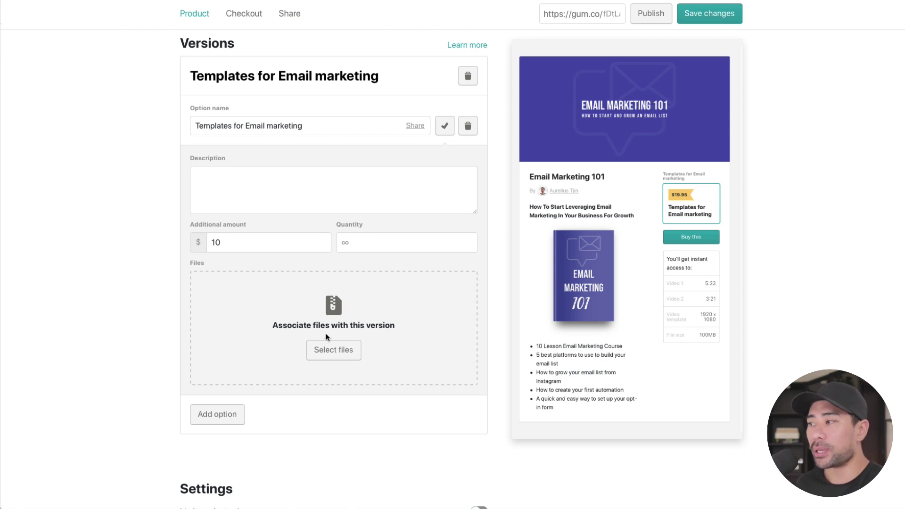
scroll(319, 339, down, 1)
scroll(321, 342, up, 2)
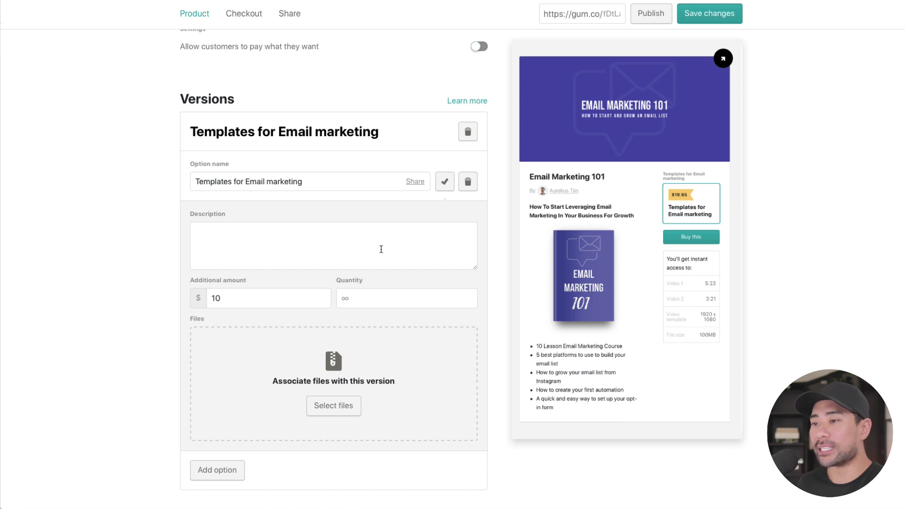
scroll(239, 293, up, 3)
double_click(227, 135)
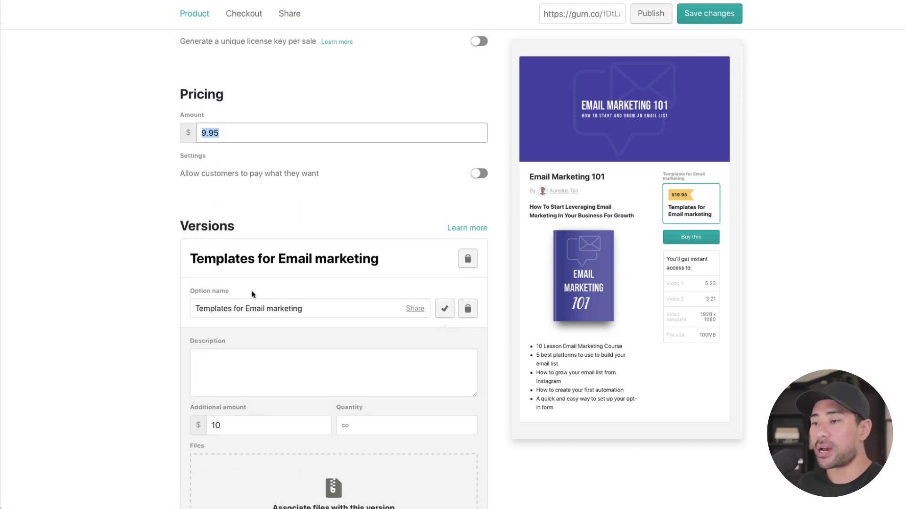
scroll(252, 291, down, 3)
click(253, 277)
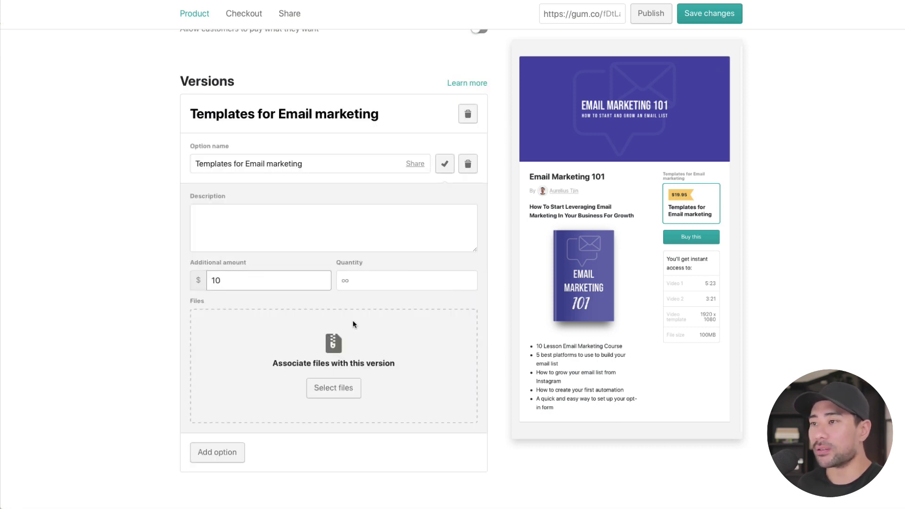
Step: Add a second option named Pro version and reuse that name as its description
scroll(353, 324, down, 3)
click(229, 311)
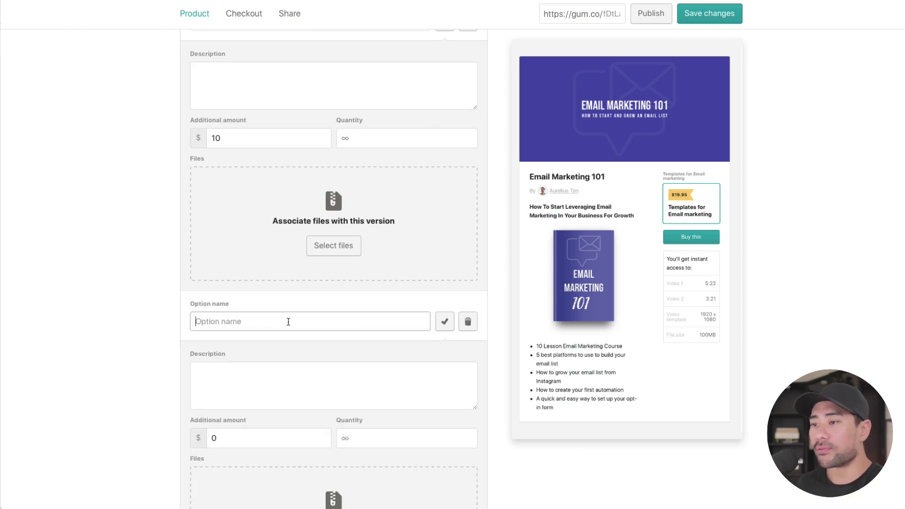
text(Pro)
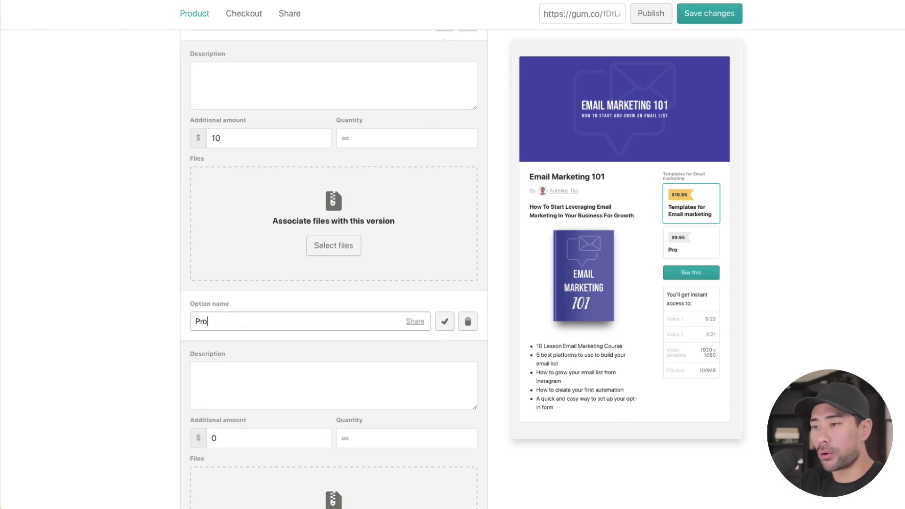
text( version)
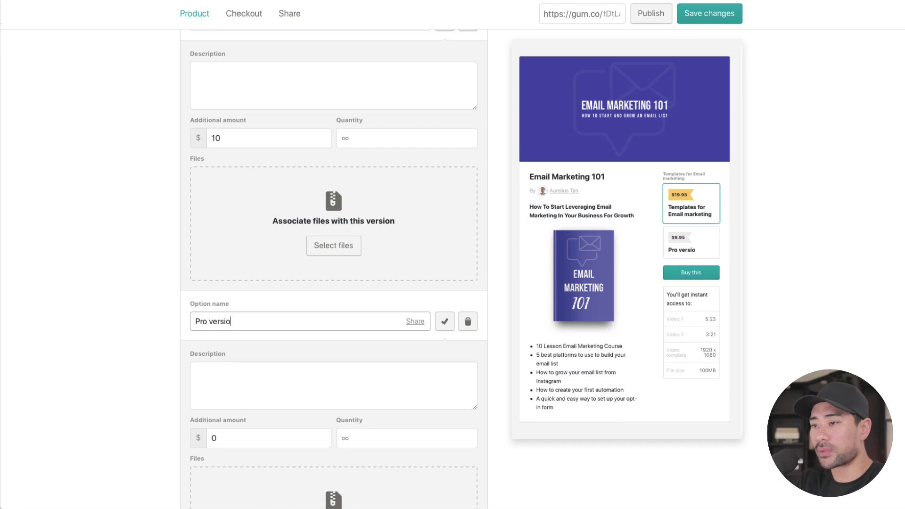
key(ctrl+a)
key(ctrl+c)
click(296, 388)
key(ctrl+v)
Step: Set the additional amount of the Pro version option to $30
scroll(296, 388, down, 4)
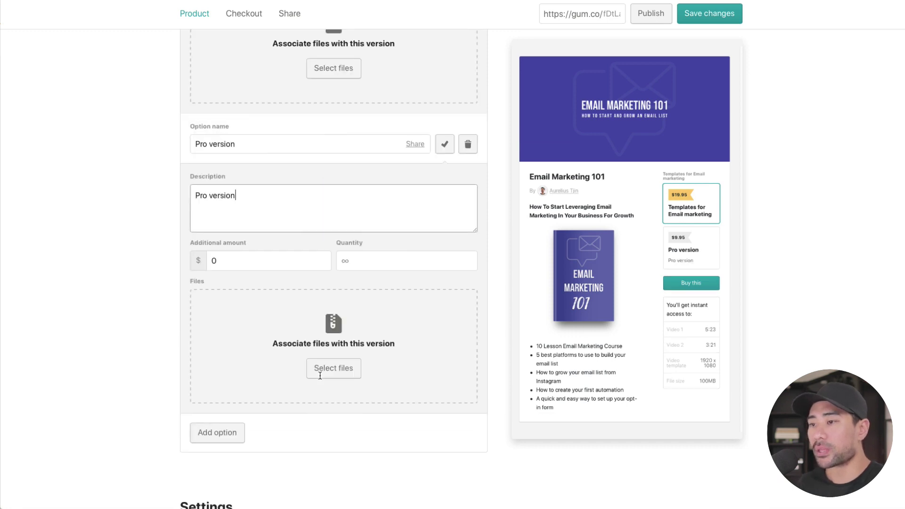
double_click(229, 262)
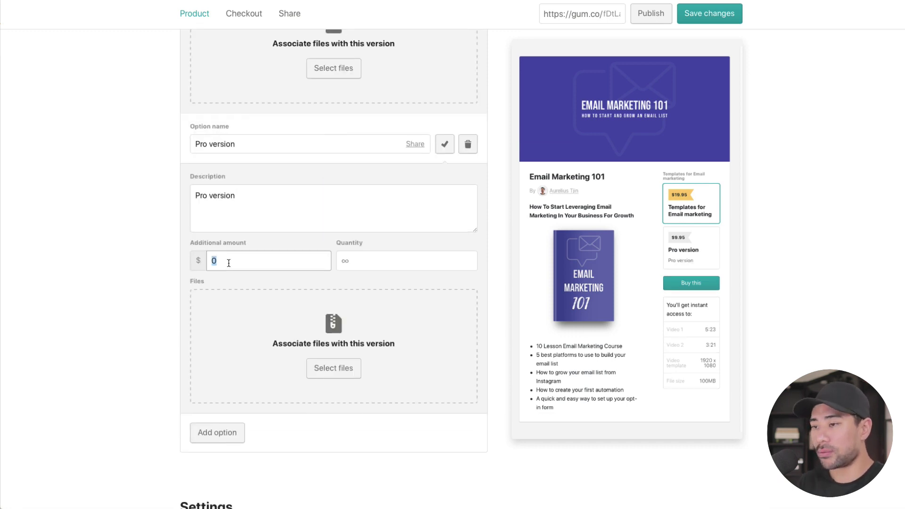
text(30)
click(210, 314)
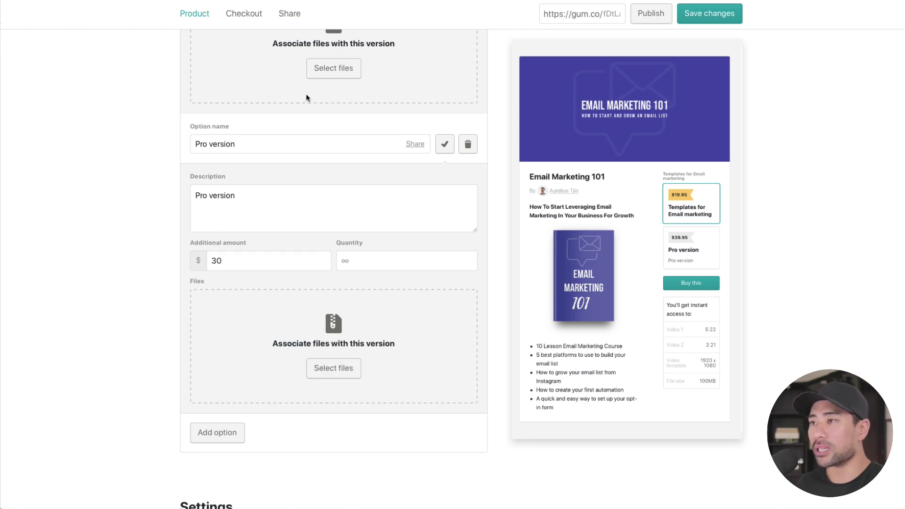
Step: Associate only the first download file with the Templates for Email marketing option and only the second with the Pro version option
scroll(307, 95, up, 5)
click(332, 276)
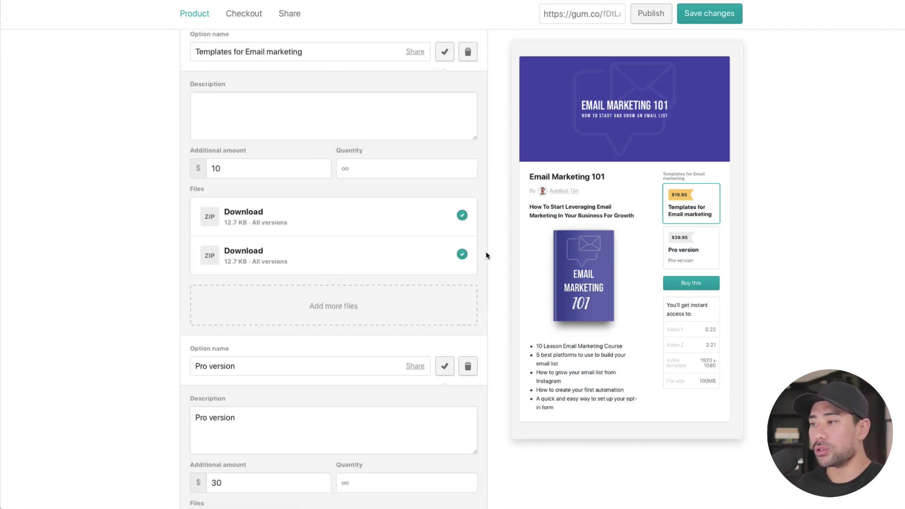
scroll(400, 263, down, 6)
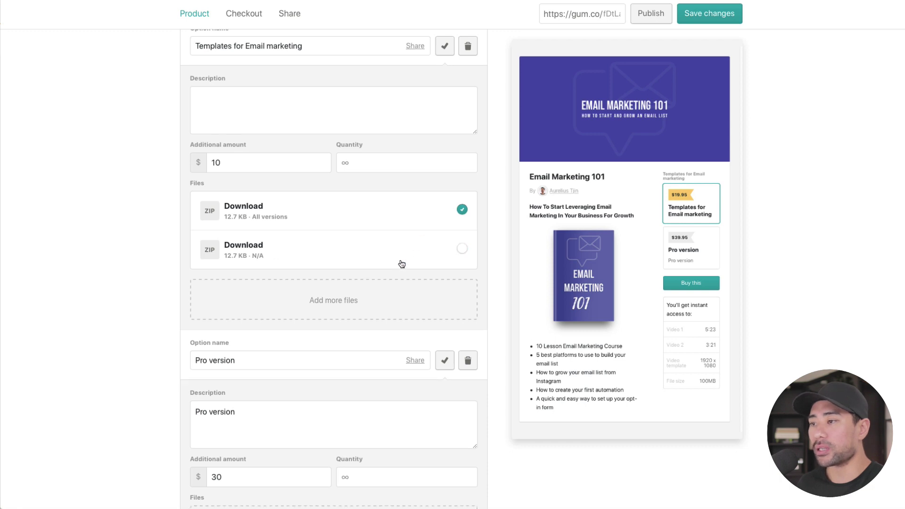
click(350, 319)
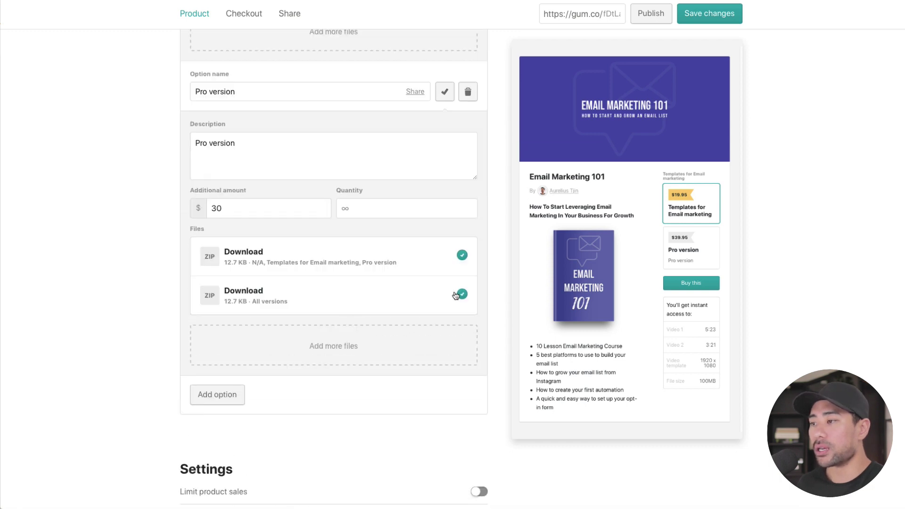
click(462, 257)
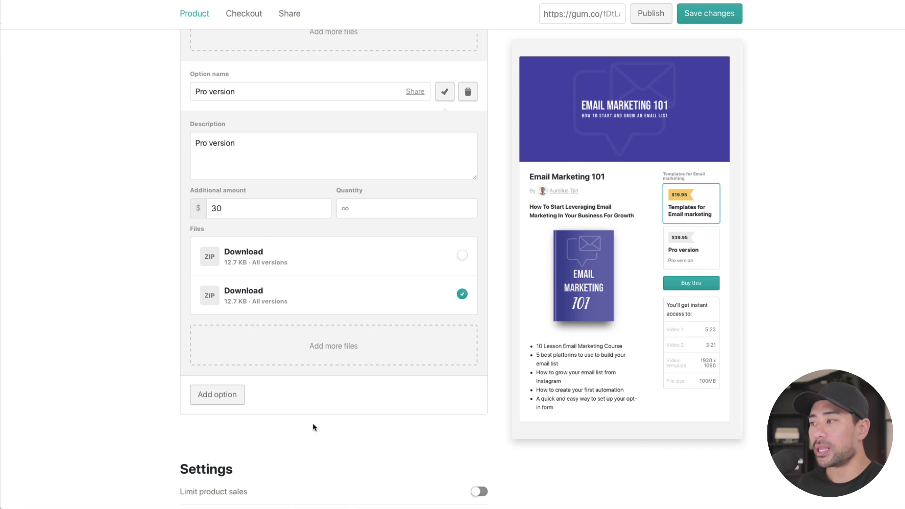
Step: Try limiting product sales to a maximum of 50 purchases
scroll(313, 423, up, 5)
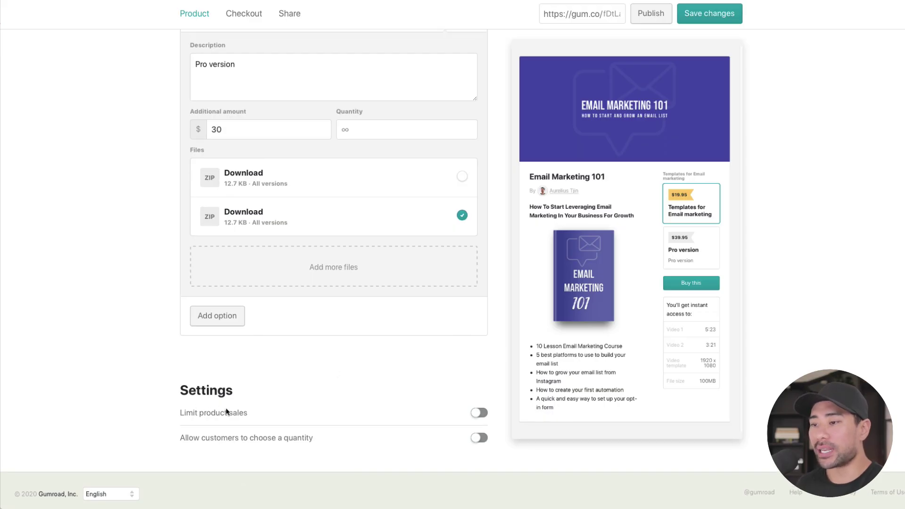
click(479, 412)
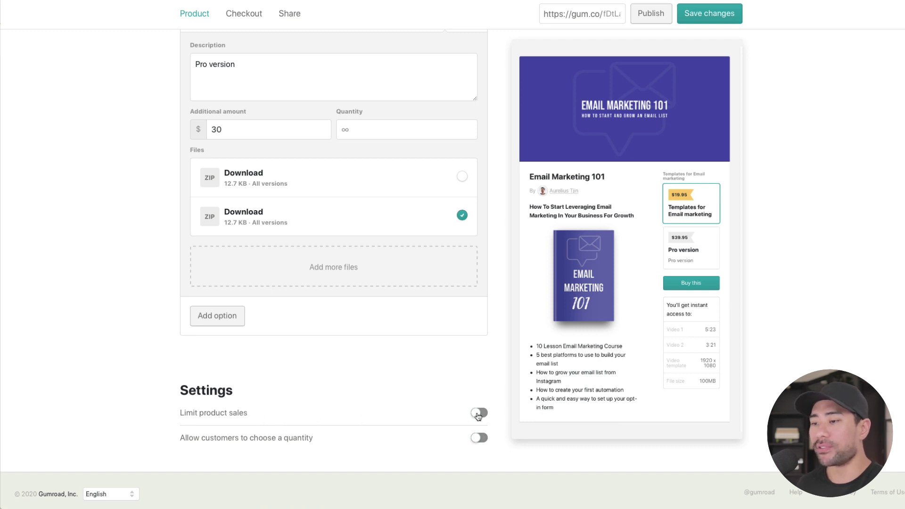
scroll(411, 420, down, 1)
click(396, 405)
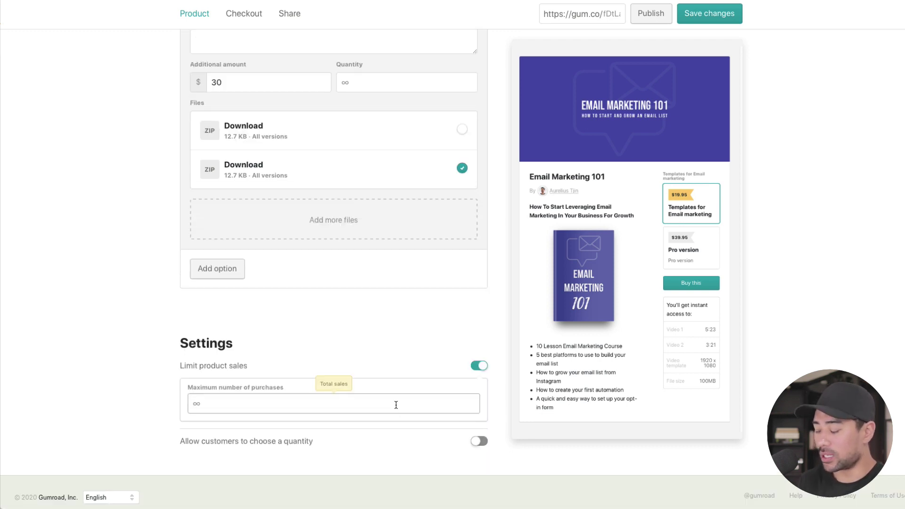
text(50)
click(379, 355)
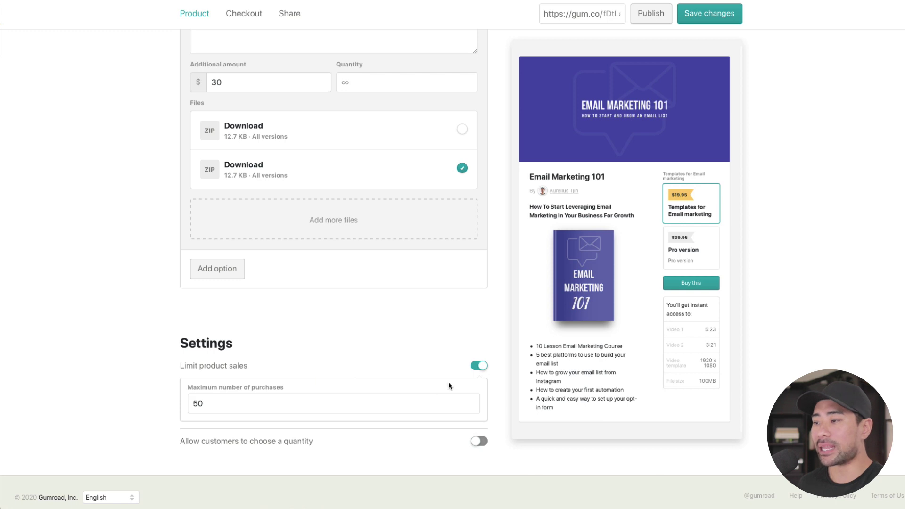
click(479, 367)
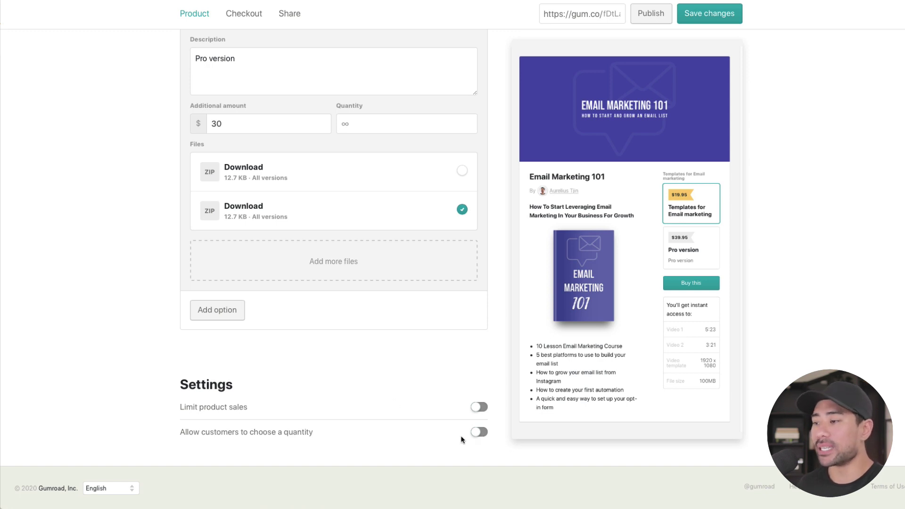
Step: Save the changes made to the Email Marketing 101 product
scroll(394, 338, up, 10)
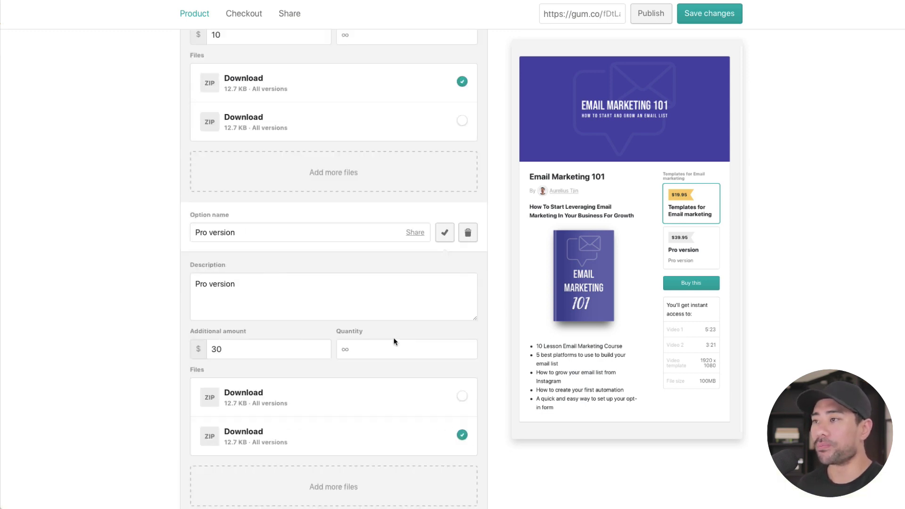
click(709, 17)
scroll(781, 219, up, 3)
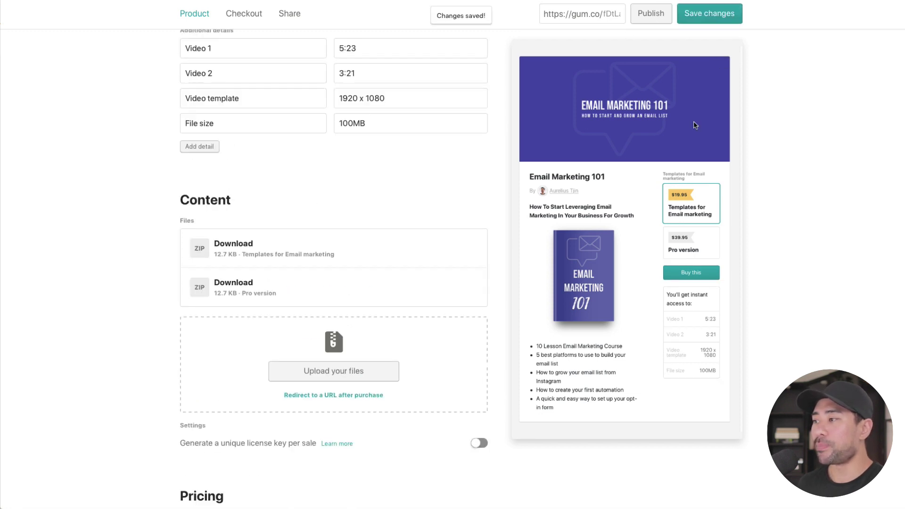
scroll(645, 27, up, 9)
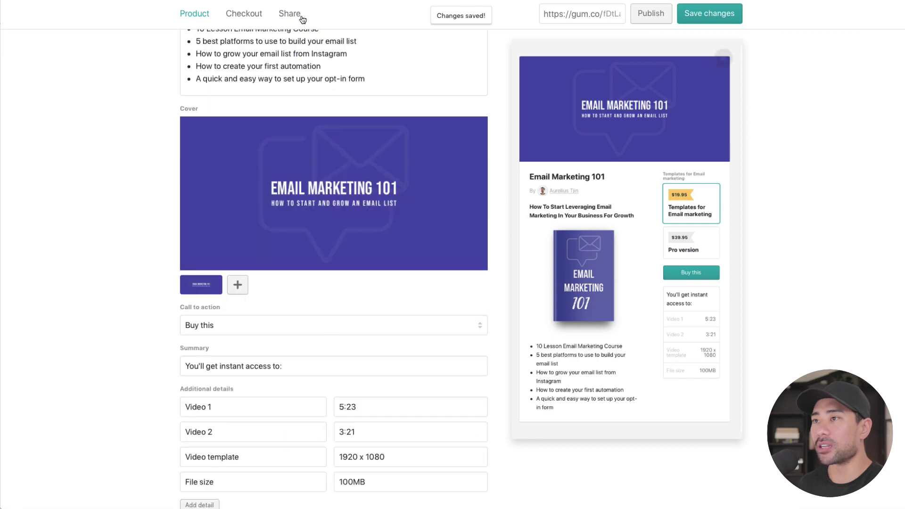
Step: Add a discount code in the product's checkout settings and limit its quantity to 10
click(243, 19)
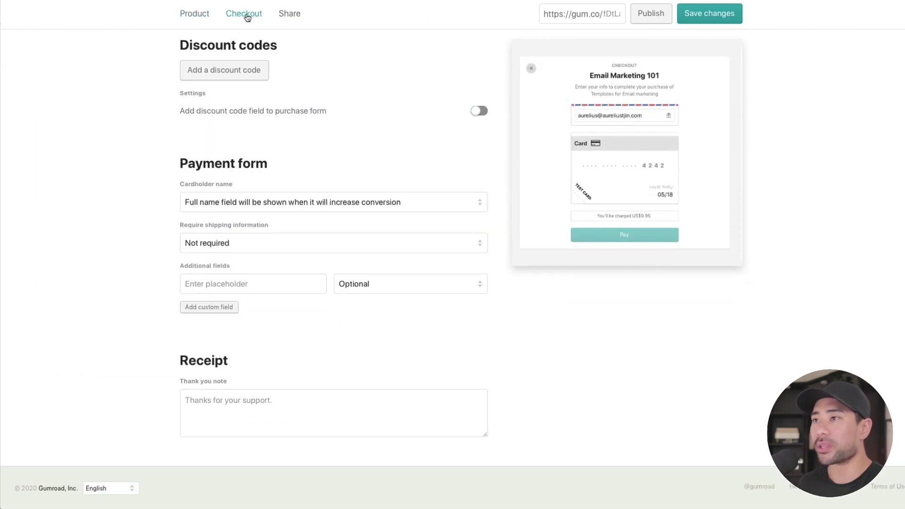
click(218, 72)
drag(226, 85, 163, 84)
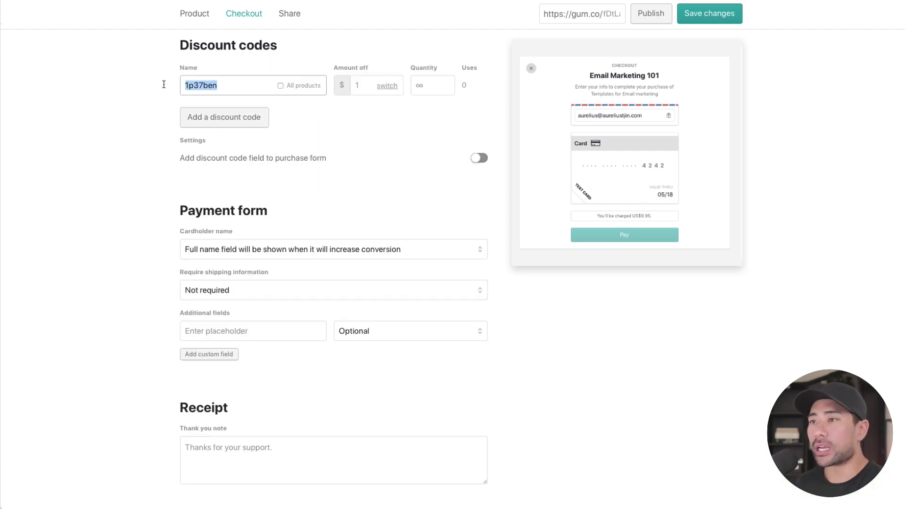
click(215, 84)
drag(220, 84, 184, 85)
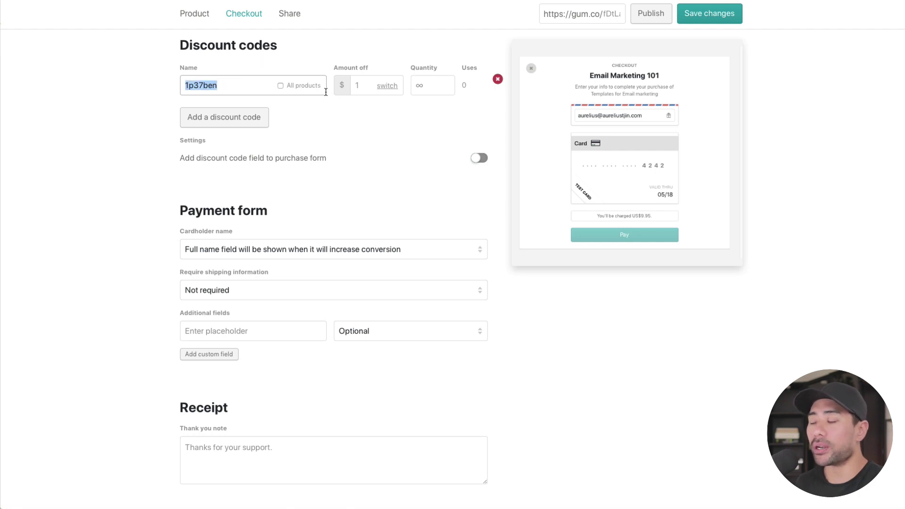
click(280, 85)
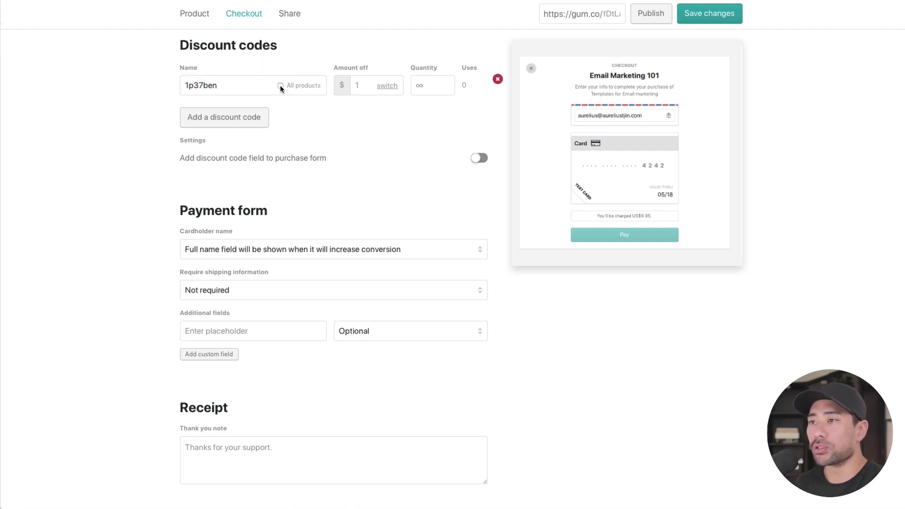
click(363, 83)
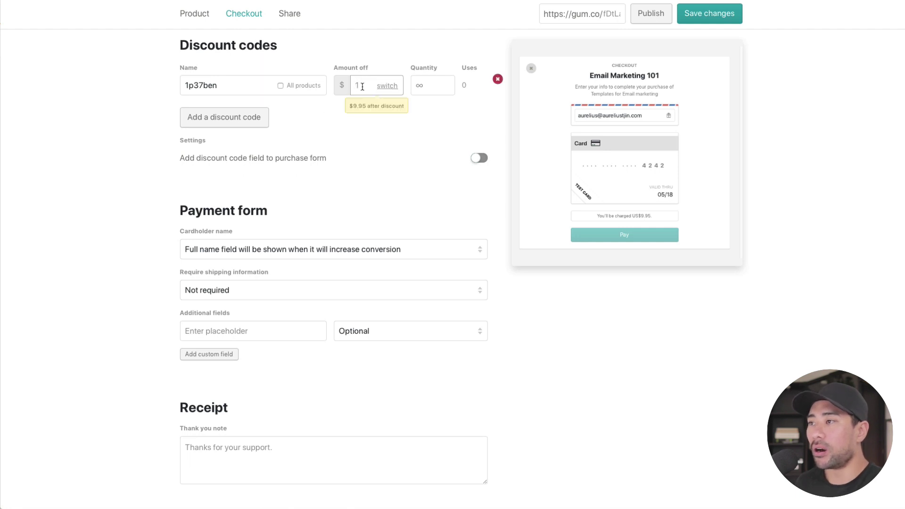
click(425, 87)
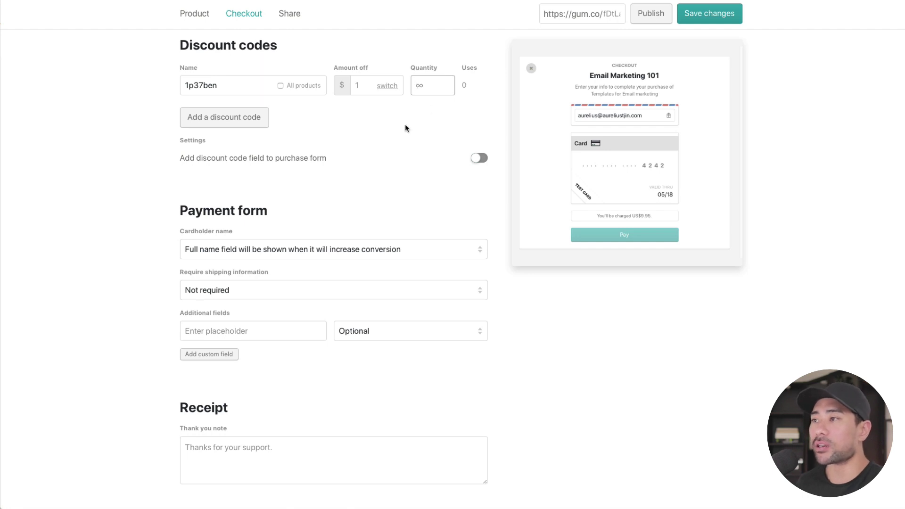
text(10)
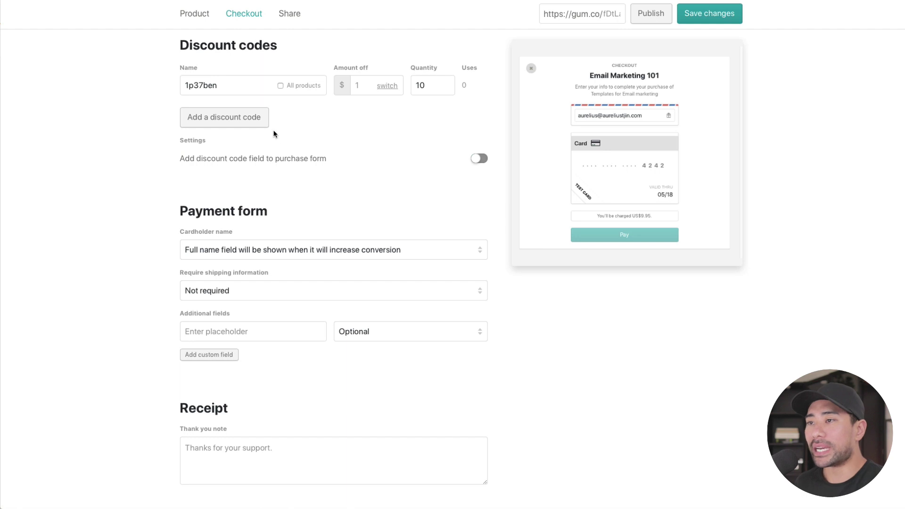
Step: Add a second discount code and replace its generated name with a person's first name
click(236, 119)
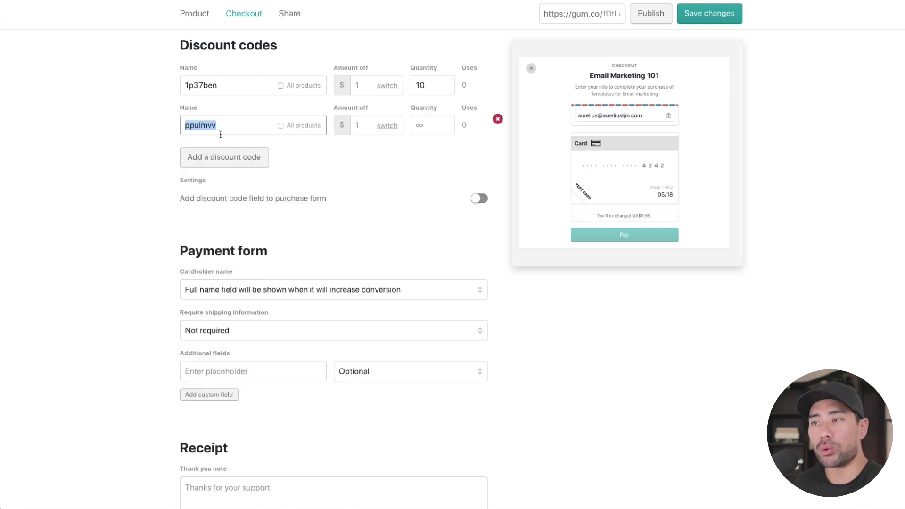
text(john)
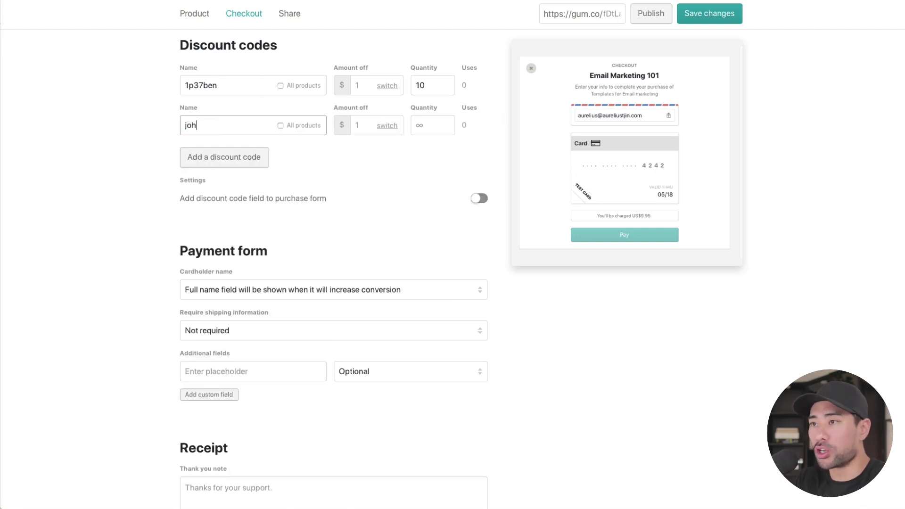
click(361, 177)
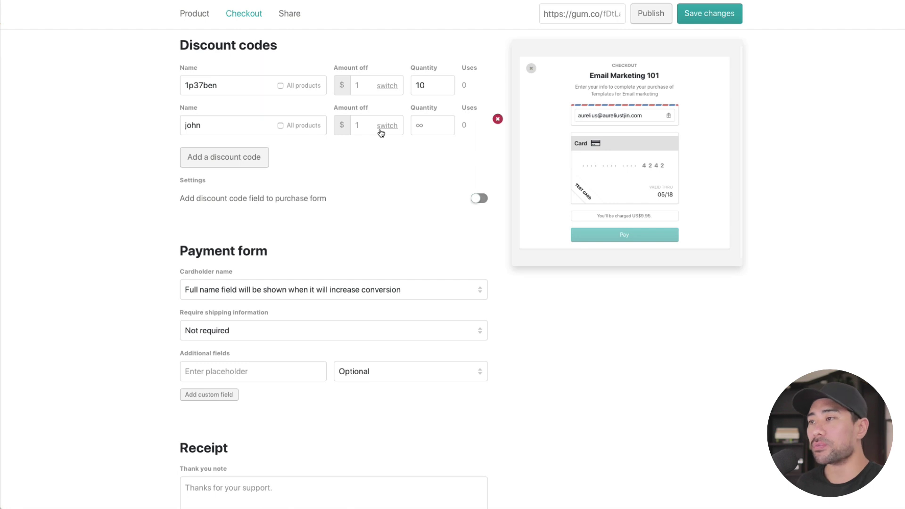
Step: Add the discount code field to this product's purchase form only, not to all products
click(480, 199)
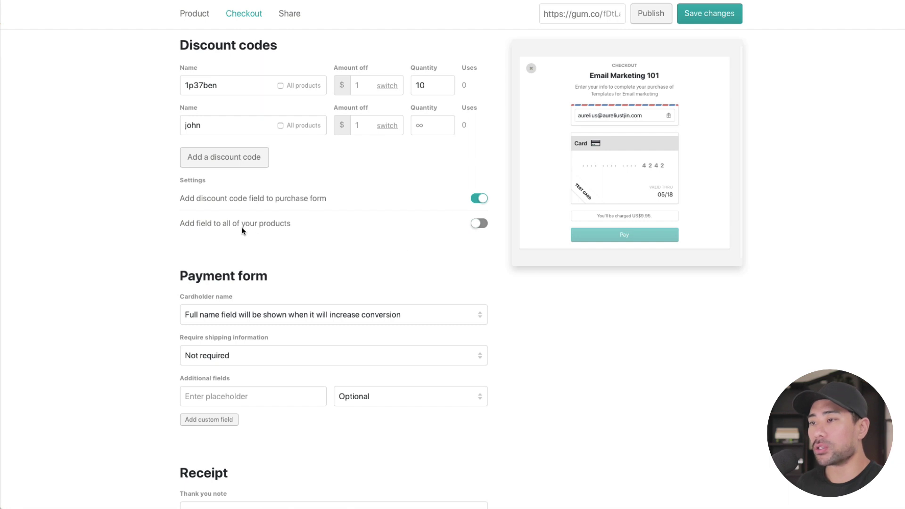
click(480, 223)
click(480, 223)
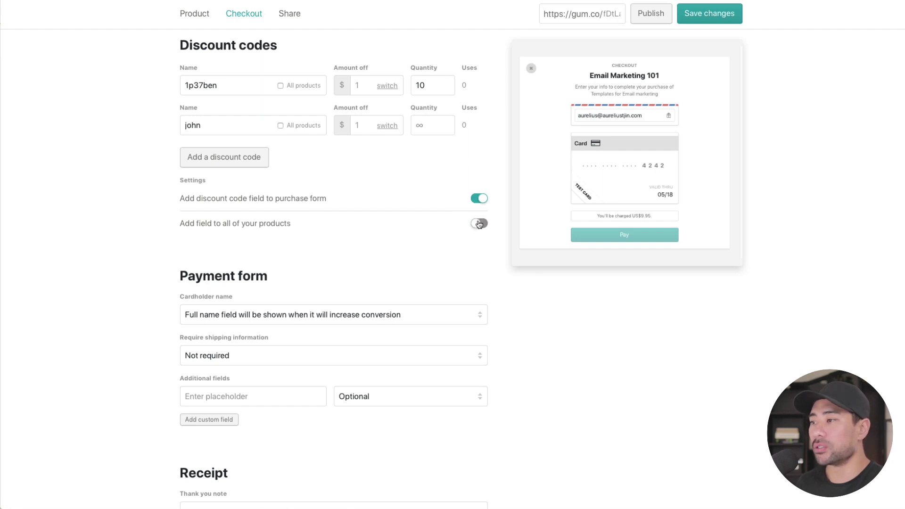
Step: Set the payment form's shipping information to Required
scroll(443, 236, down, 2)
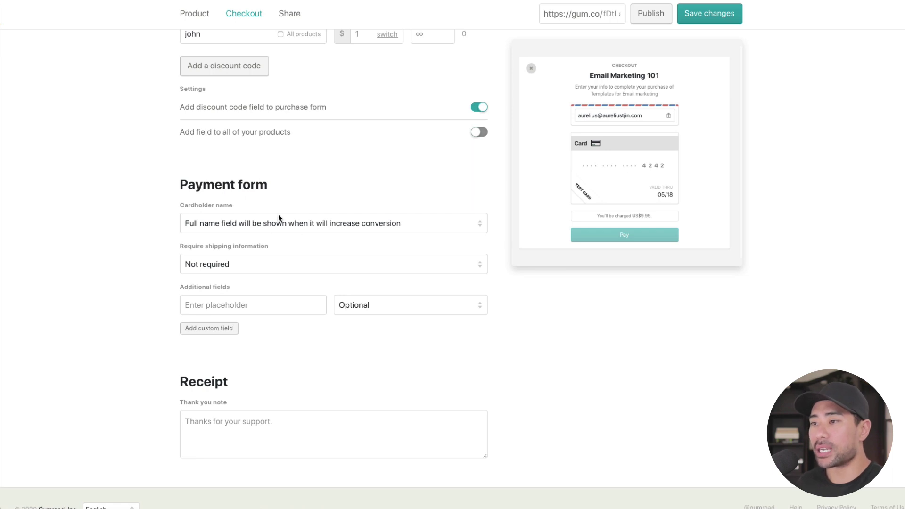
scroll(285, 248, down, 1)
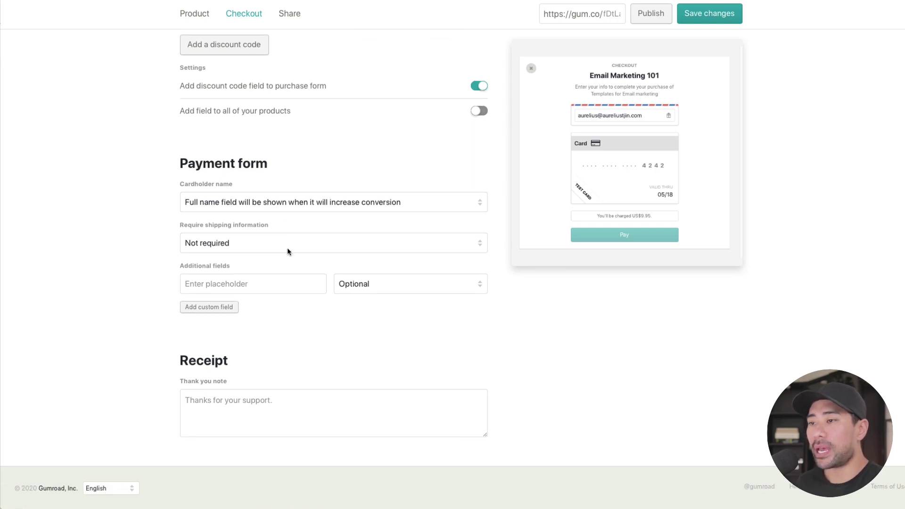
drag(214, 228, 278, 226)
click(237, 251)
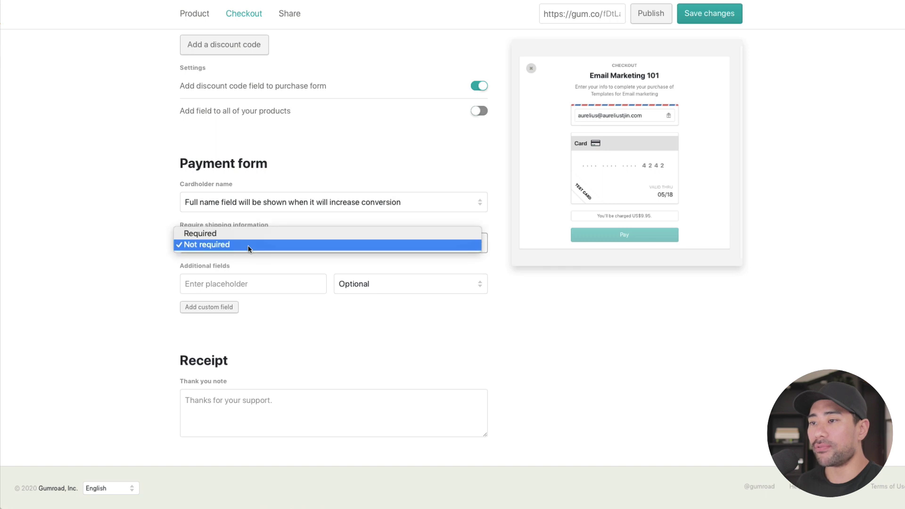
click(247, 234)
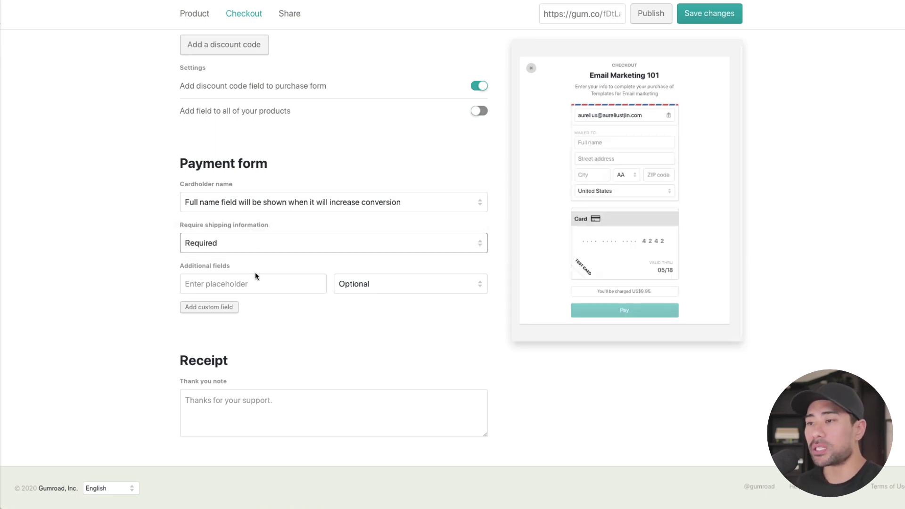
Step: Set up an additional payment form field named Phone and keep it Optional
click(280, 284)
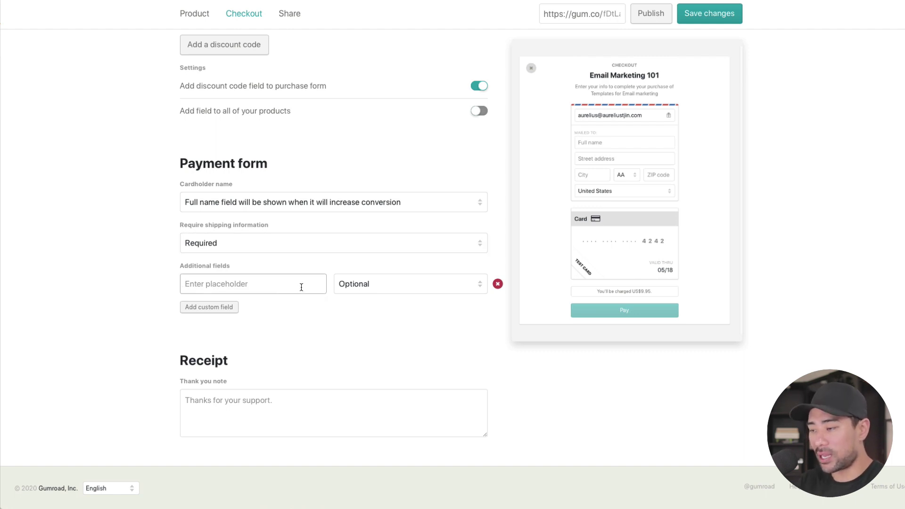
text(Phone)
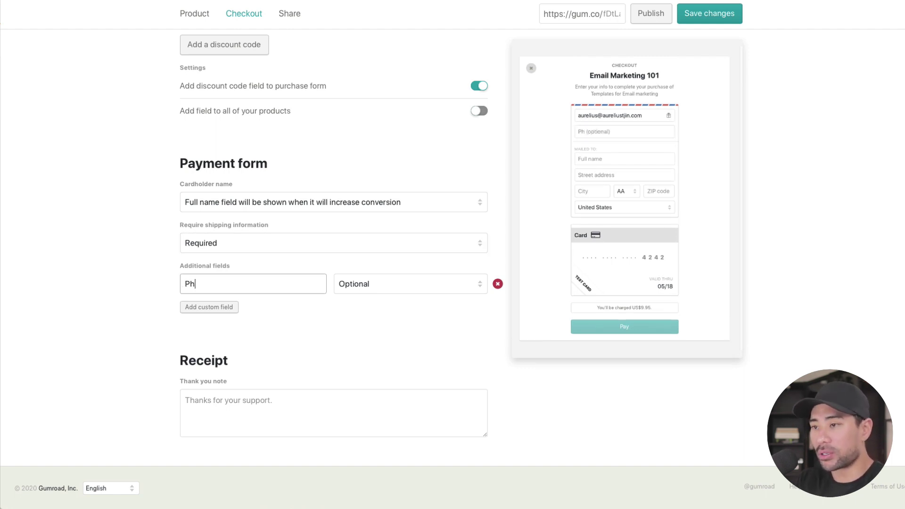
click(419, 287)
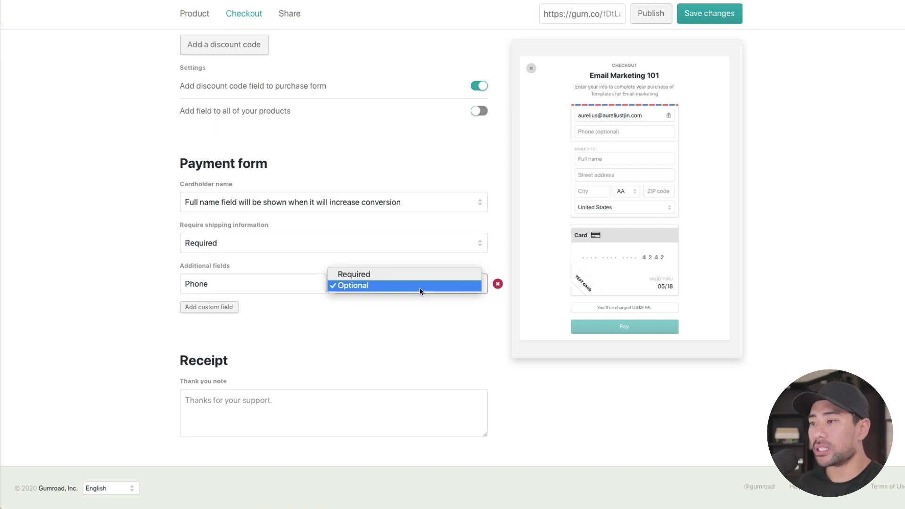
click(355, 321)
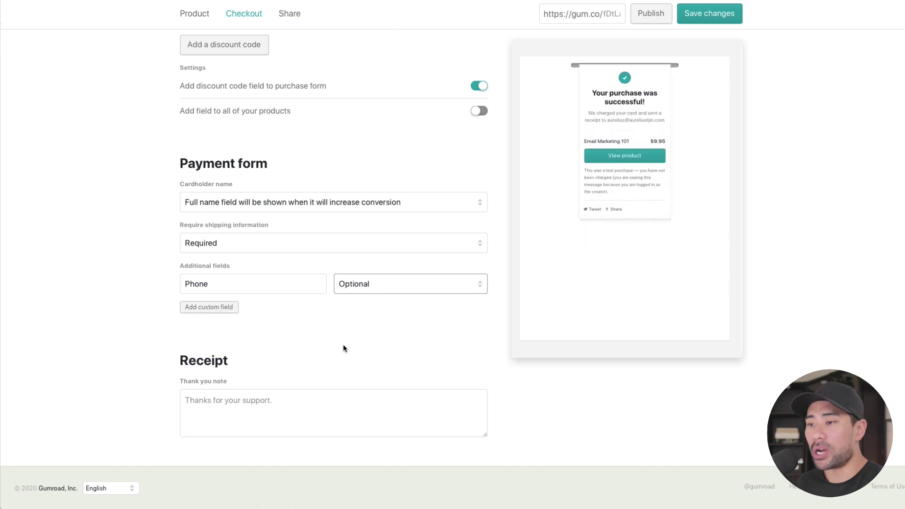
Step: Enter "Thanks for purchasing." as the receipt's thank you note
scroll(236, 366, up, 1)
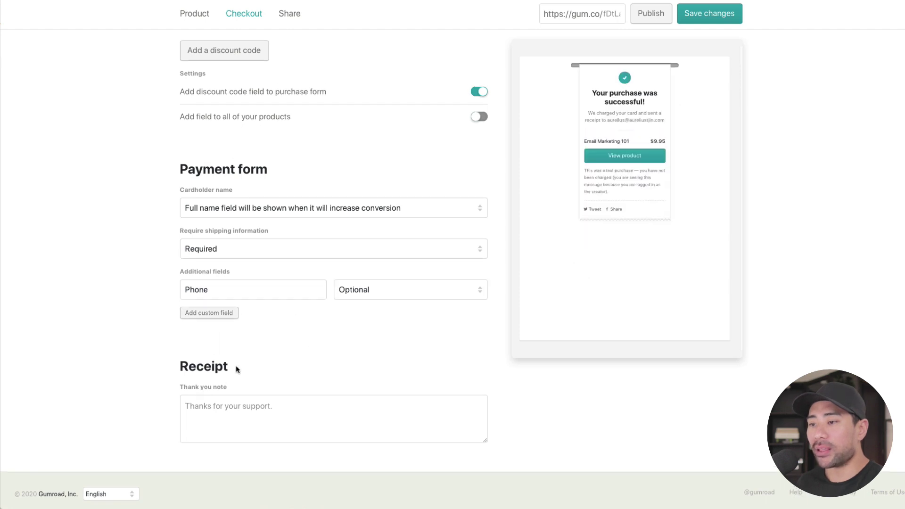
click(317, 413)
text(Thanks f)
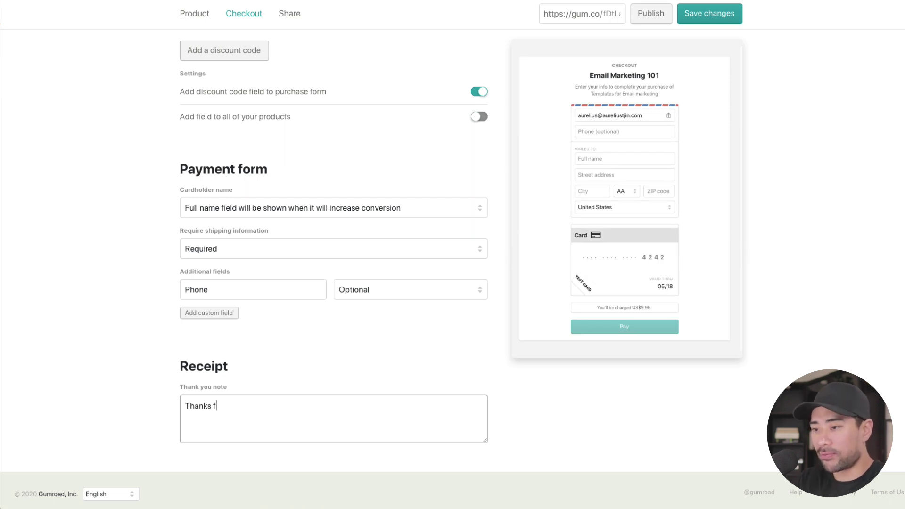
text(or purchasing.)
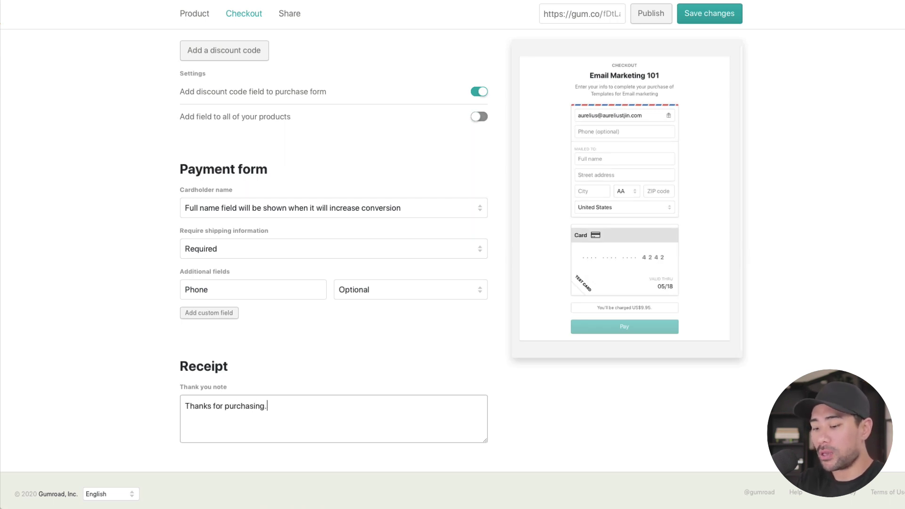
Step: Add "Follow us on Instagram" to the end of the receipt's thank you note and try to save the checkout settings
text( Follow us )
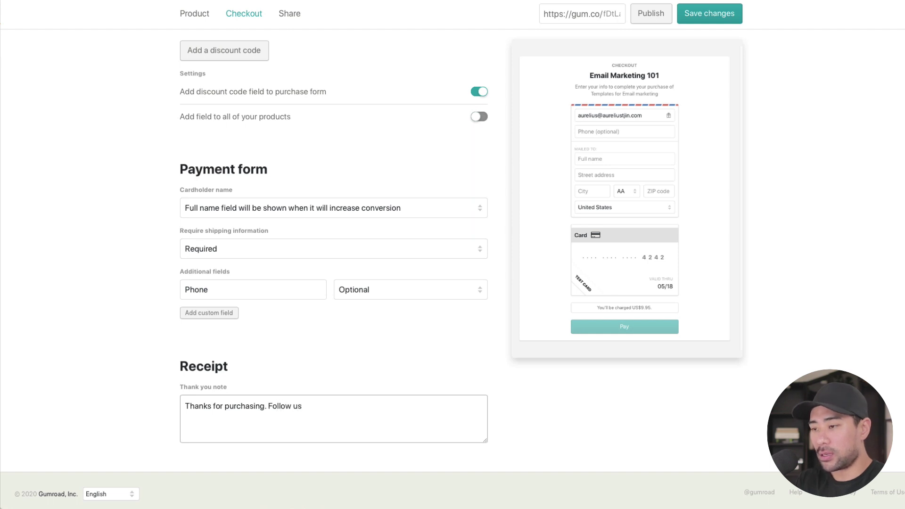
text(on Instagram)
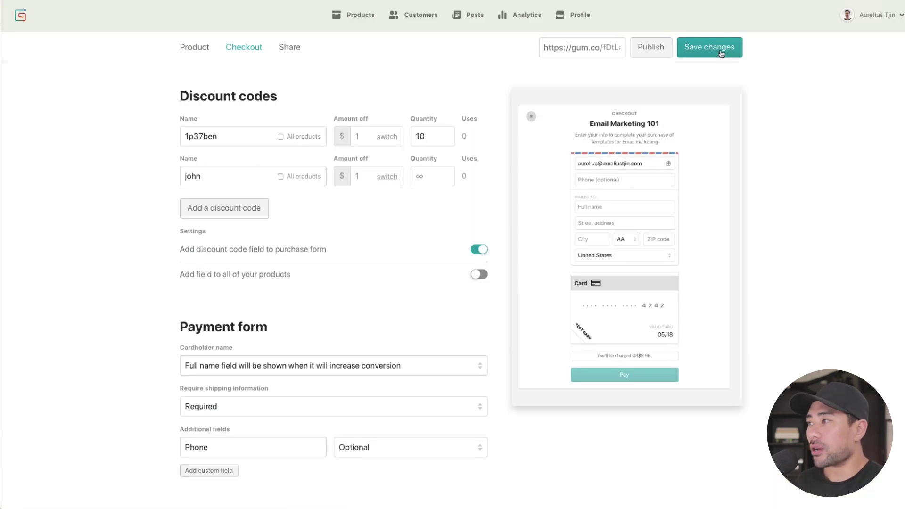
click(721, 54)
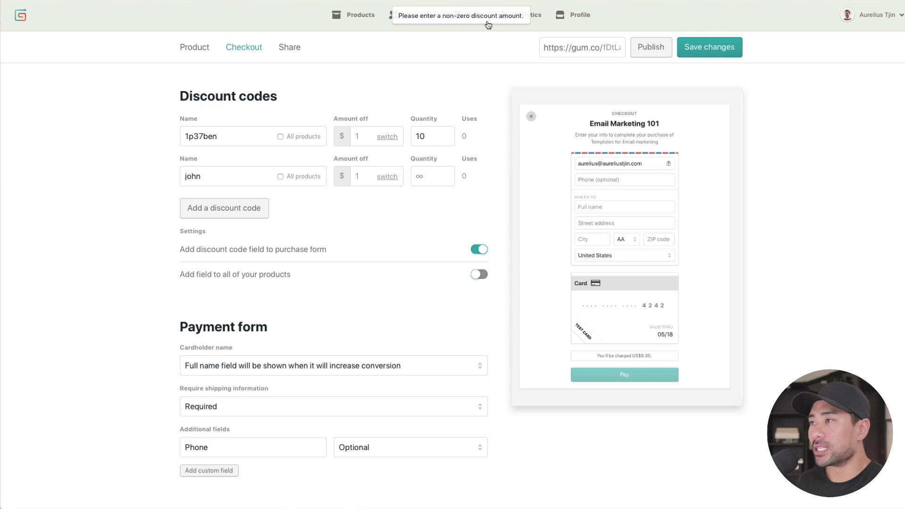
Step: Turn off the discount code field on the purchase form, remove both discount codes and save the changes
click(479, 250)
double_click(233, 137)
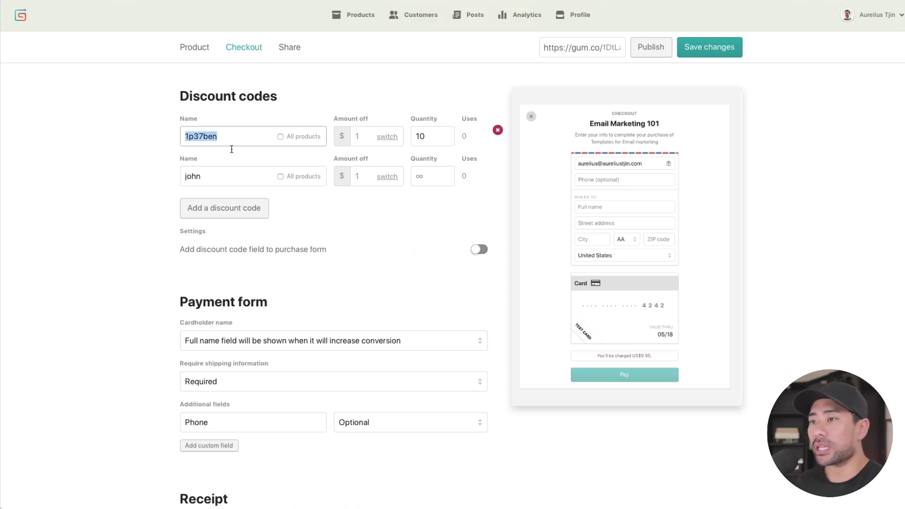
click(497, 131)
click(497, 131)
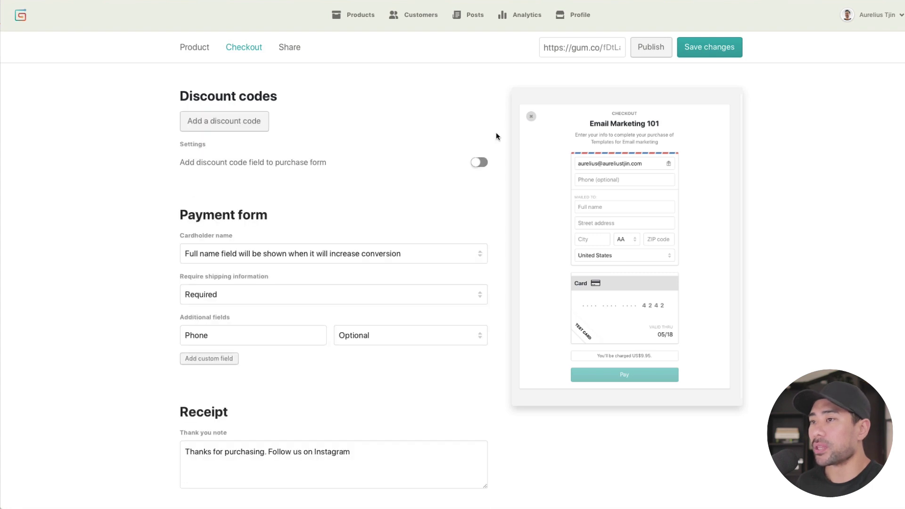
click(715, 49)
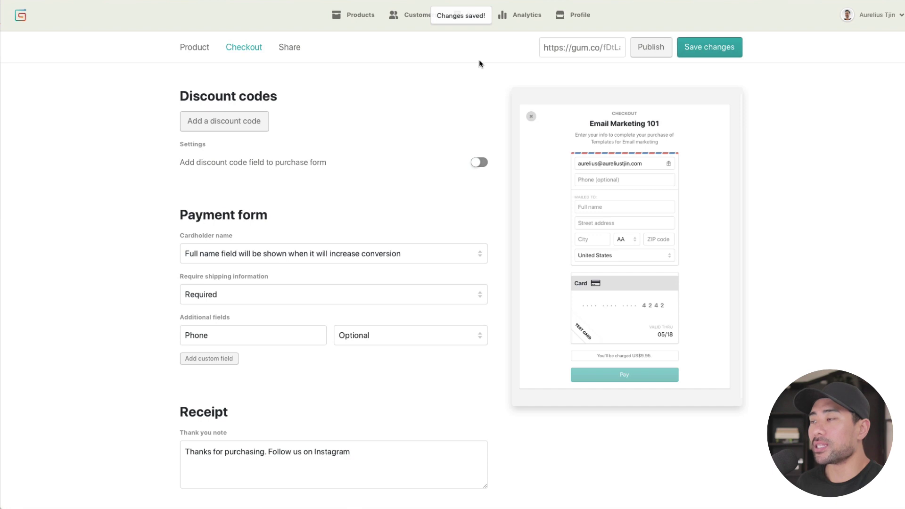
Step: In the product's sharing settings, set the website overlay's button text to "Get my Email marketing course"
click(290, 47)
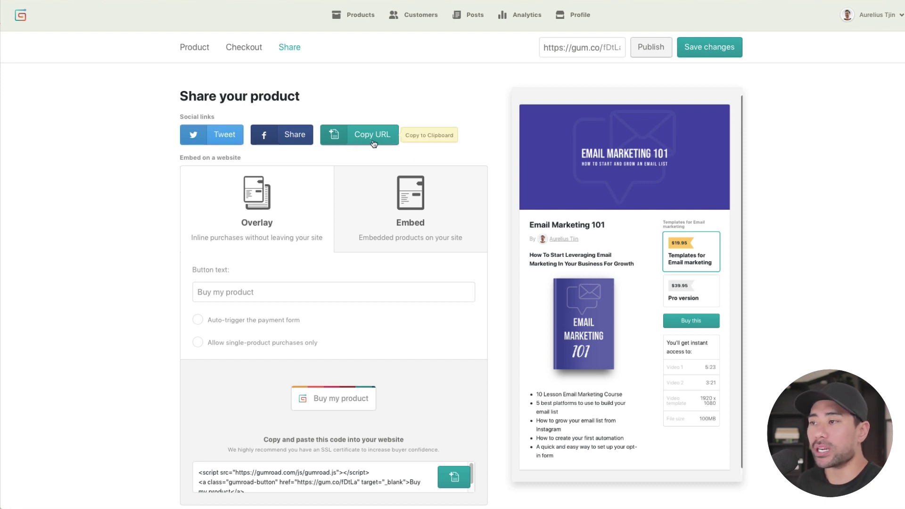
scroll(283, 182, down, 3)
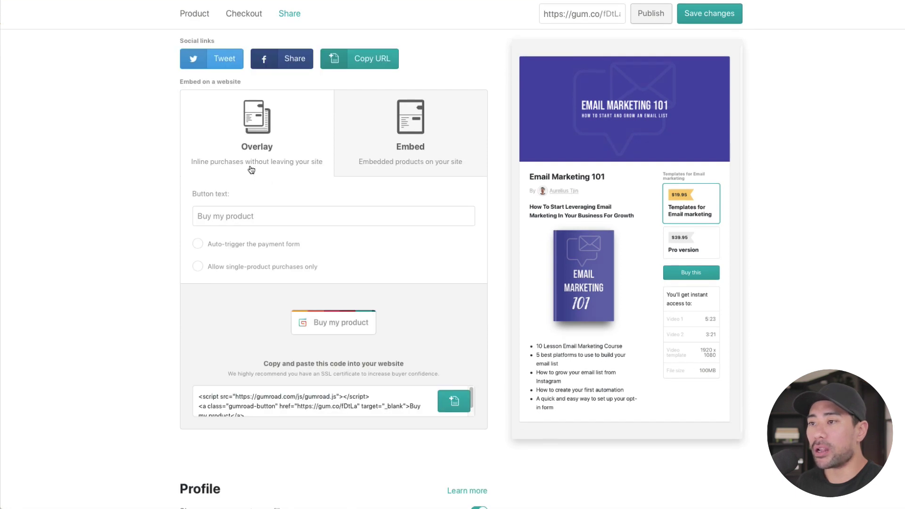
scroll(267, 217, down, 1)
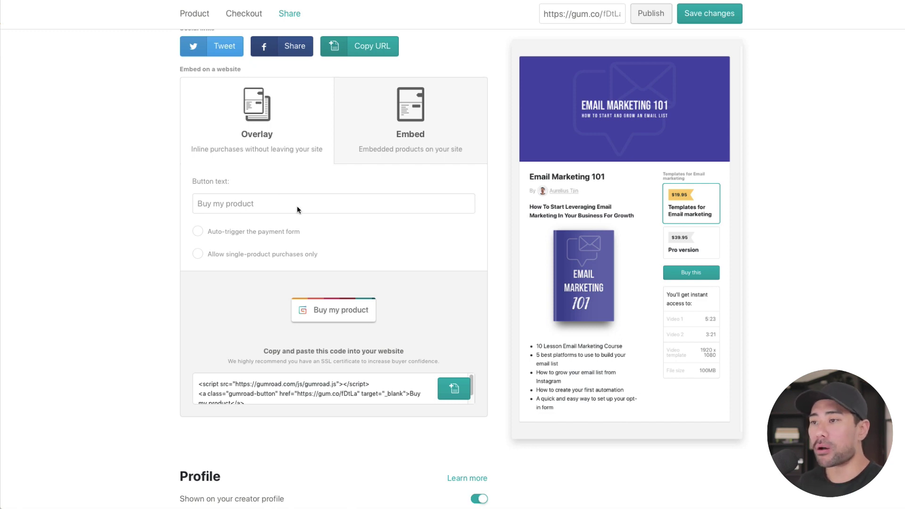
click(283, 206)
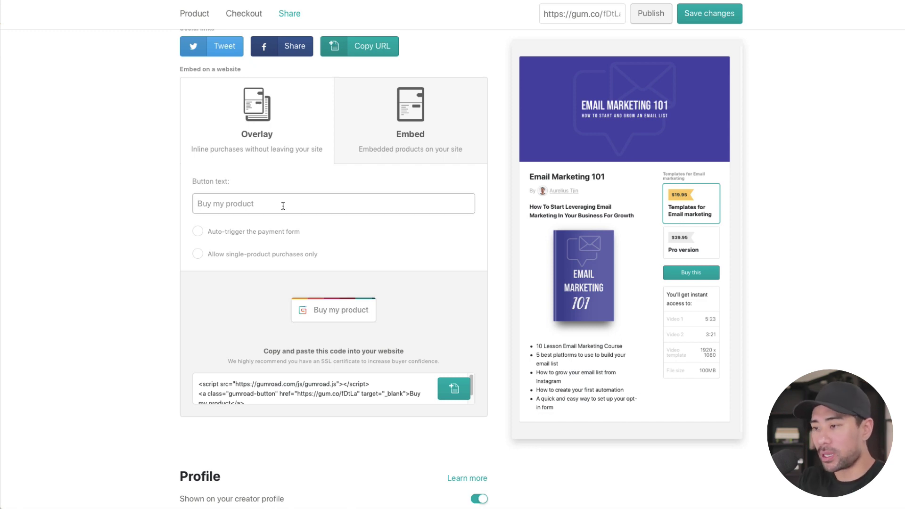
text(Purchase my pro)
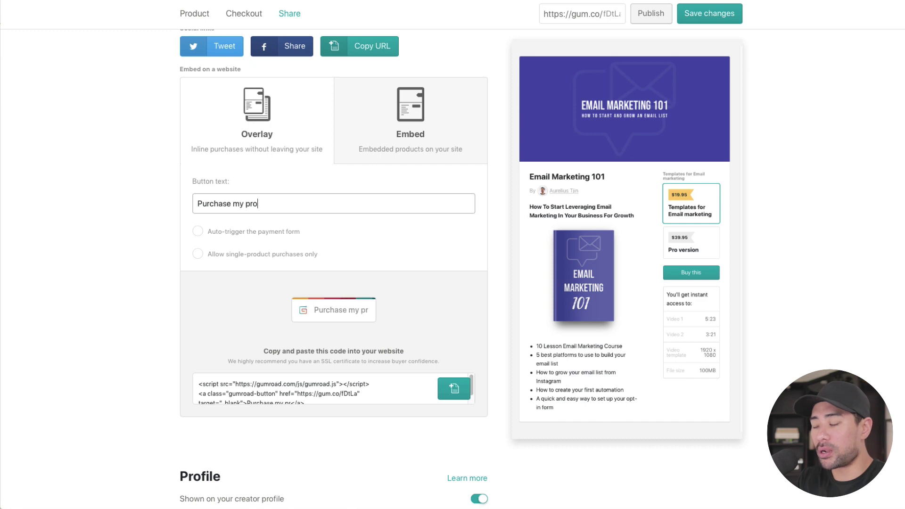
text(duct)
key(super+a)
text(Get my E)
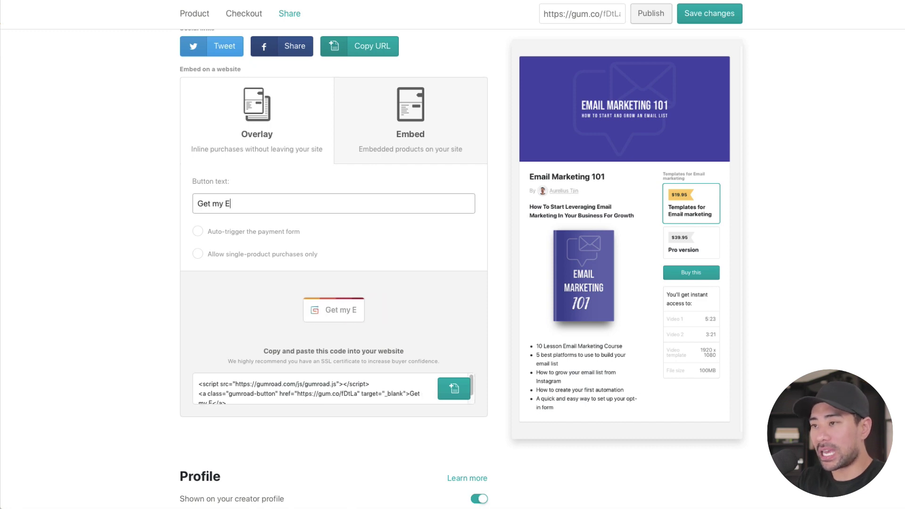
text(mail marketing cou)
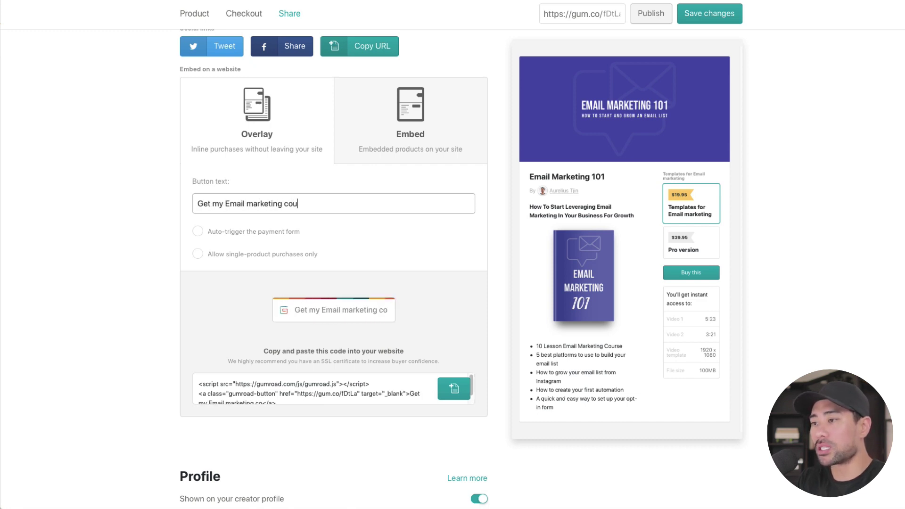
text(rse)
Step: Review the overlay option's purchase settings, button preview and the code to paste into a website
scroll(292, 241, down, 1)
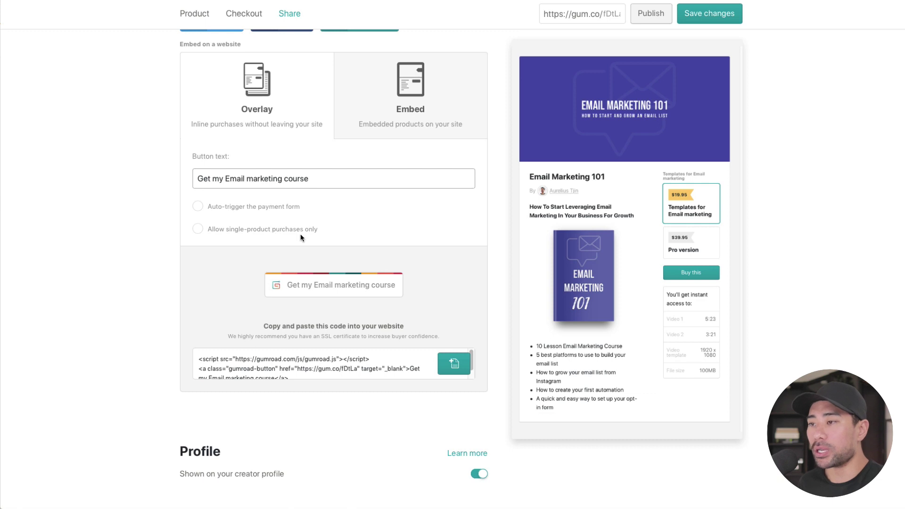
scroll(289, 243, down, 4)
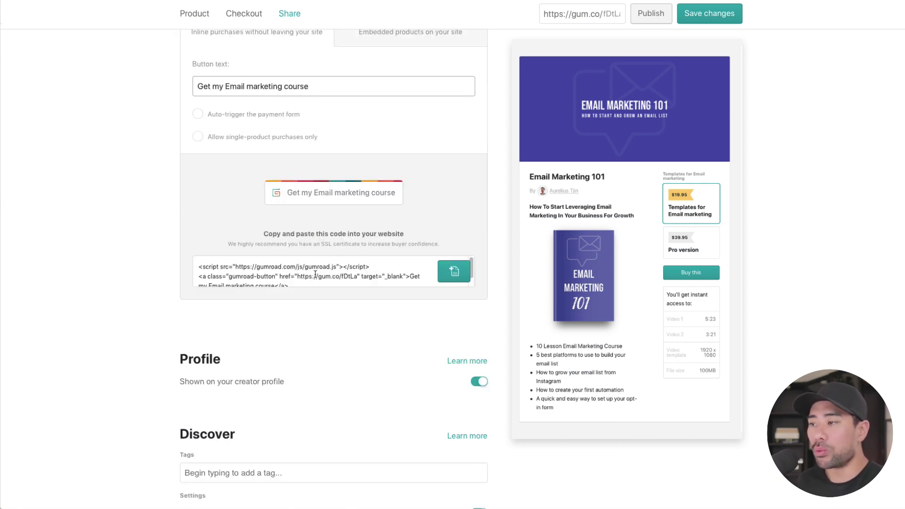
scroll(335, 305, up, 1)
drag(439, 216, 311, 298)
click(313, 300)
scroll(315, 310, up, 3)
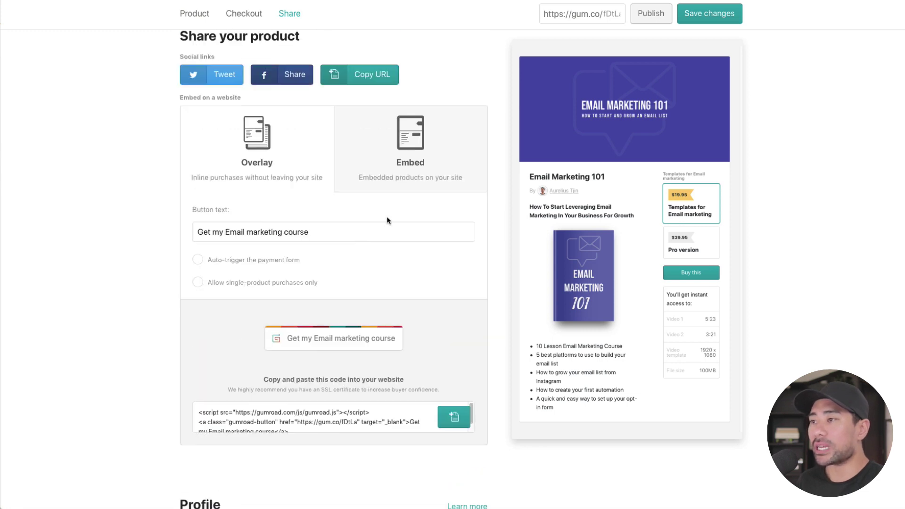
Step: Switch the website integration to Embed and examine the embedded product preview and its website code
click(409, 179)
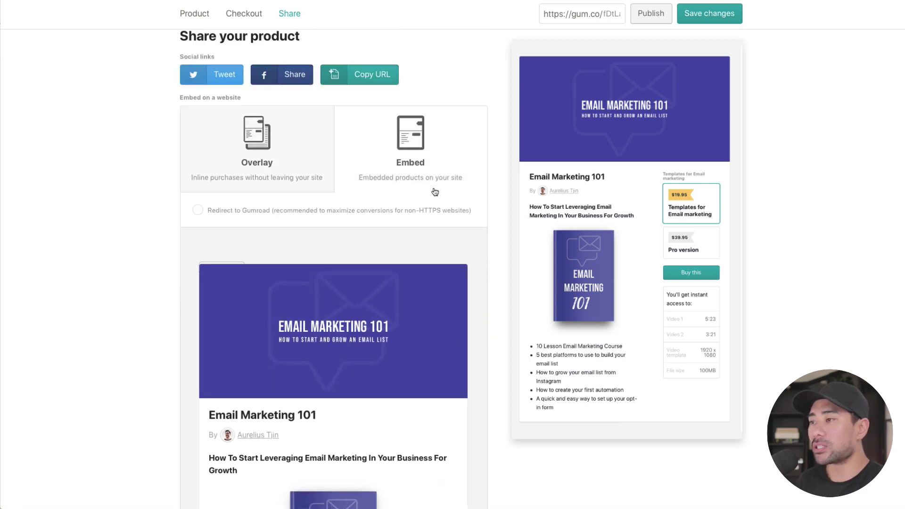
scroll(436, 193, down, 1)
scroll(435, 193, down, 1)
scroll(252, 251, down, 4)
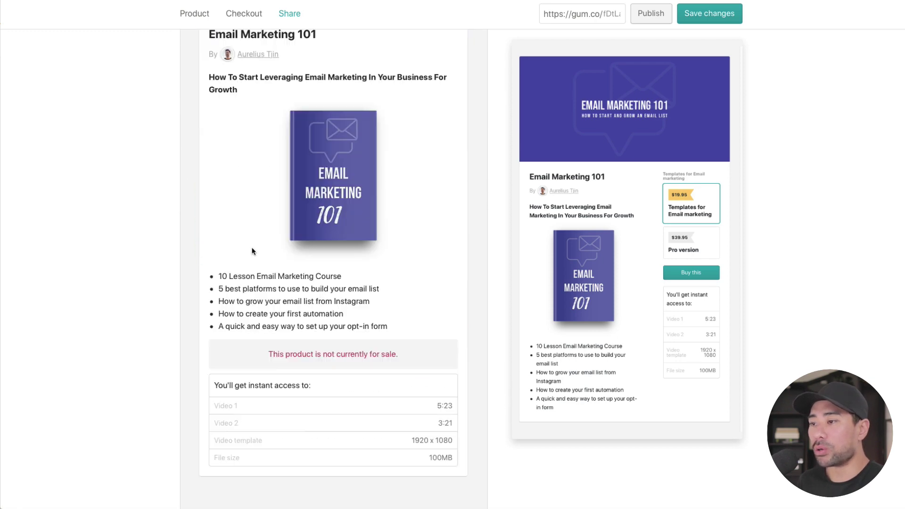
scroll(309, 387, up, 1)
scroll(255, 368, down, 5)
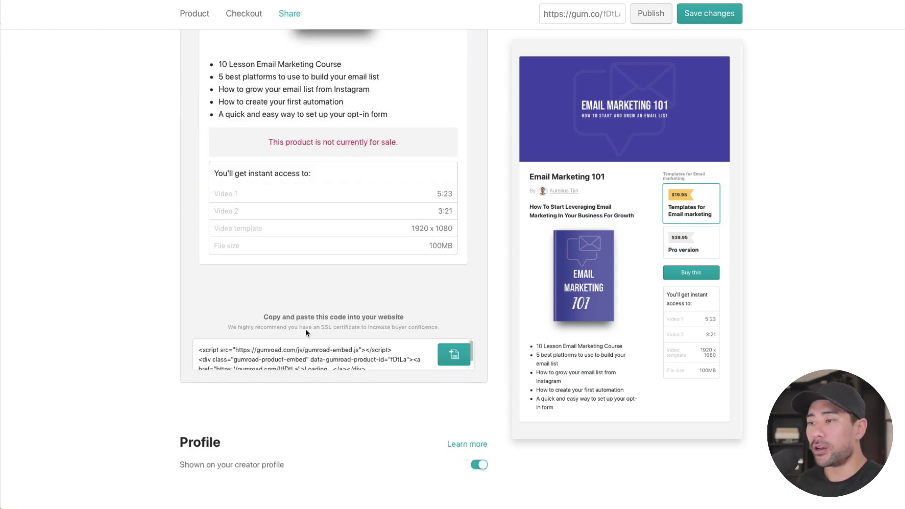
drag(204, 349, 375, 370)
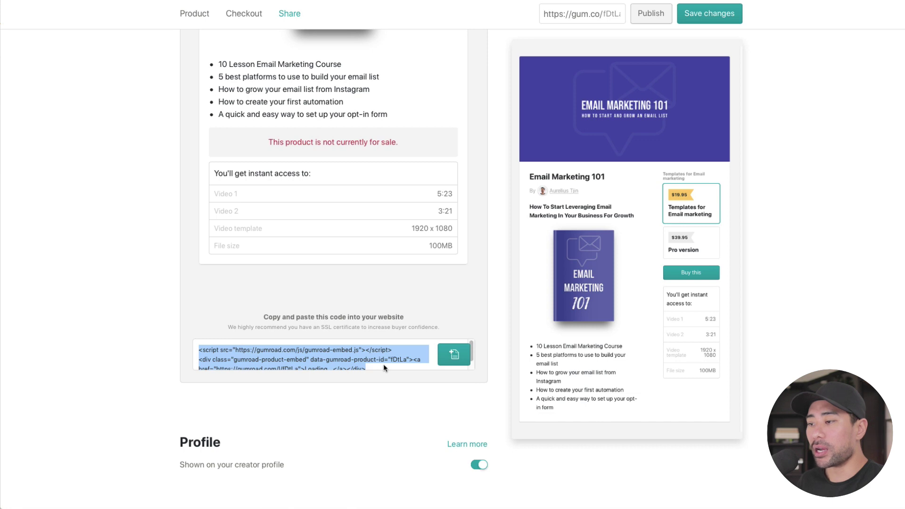
Step: Publish the Email Marketing 101 product and open its full-size sales page
scroll(383, 365, up, 10)
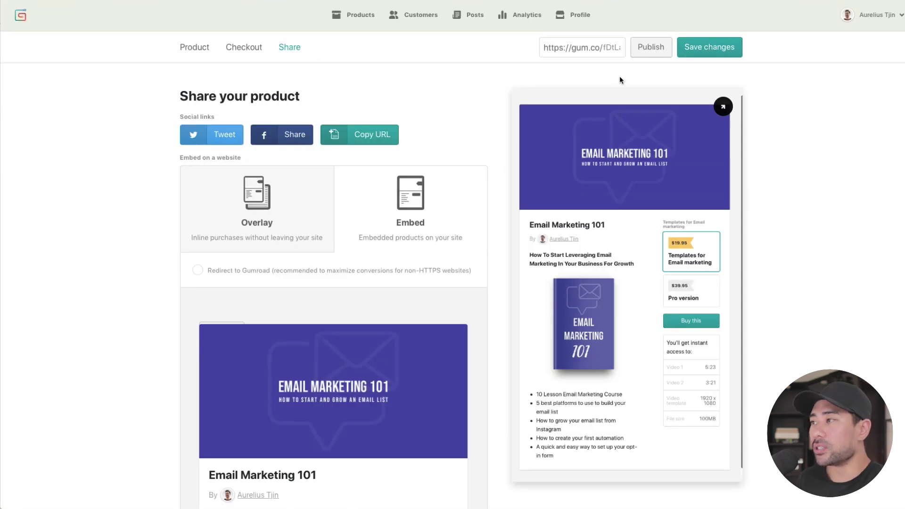
click(646, 48)
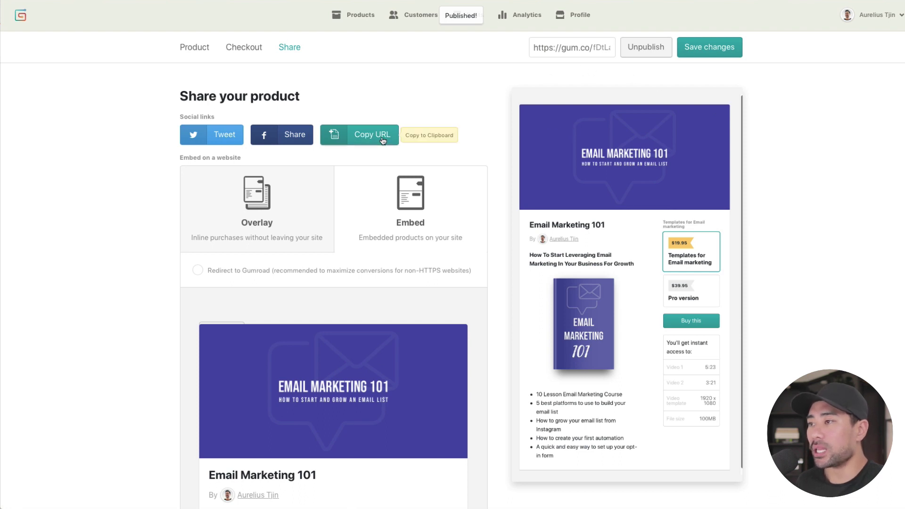
mouse_move(643, 126)
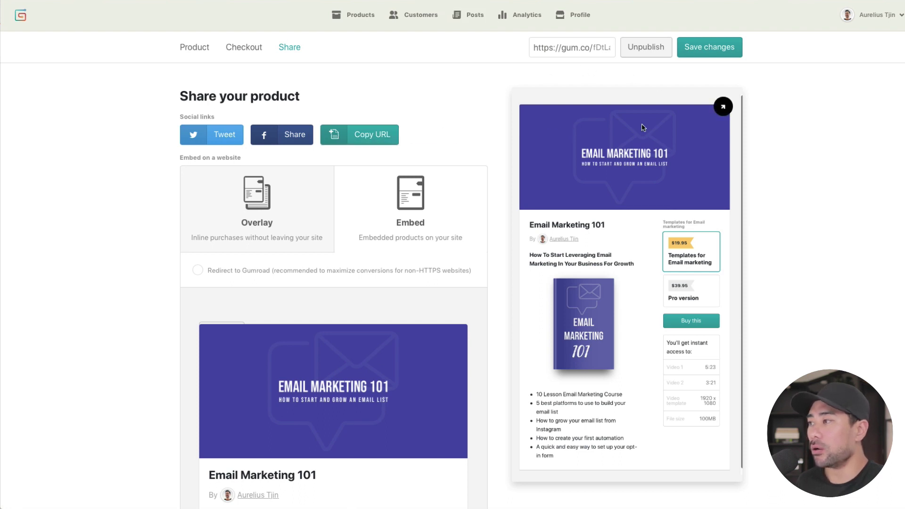
click(723, 108)
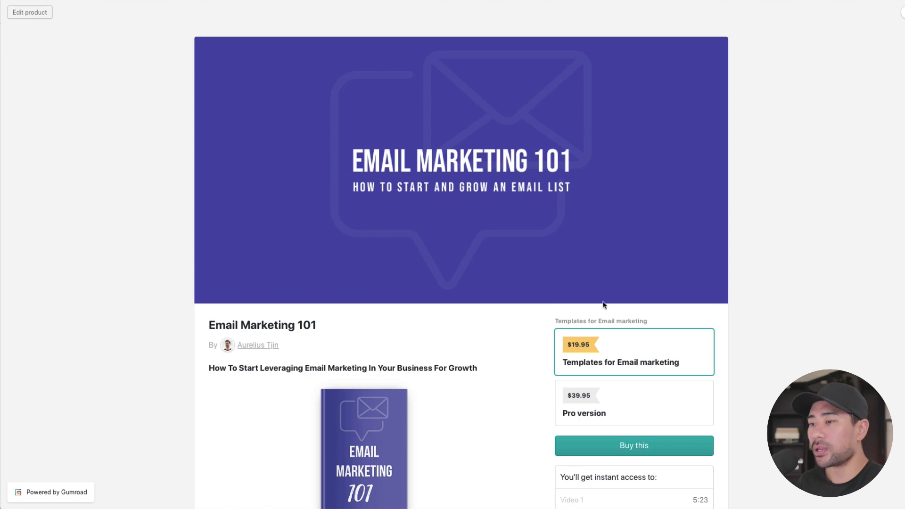
Step: Compare the Pro version and Templates for Email marketing options on the sales page, leaving Templates for Email marketing selected
scroll(604, 305, down, 3)
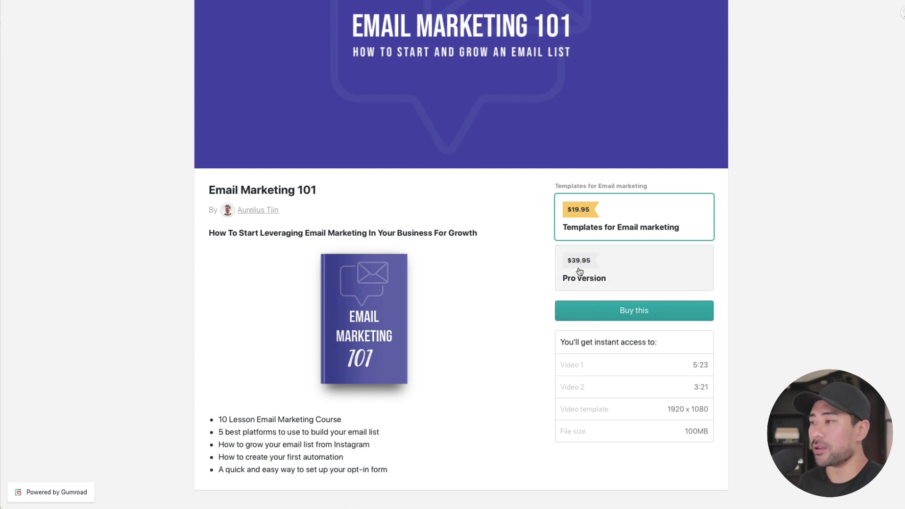
click(605, 265)
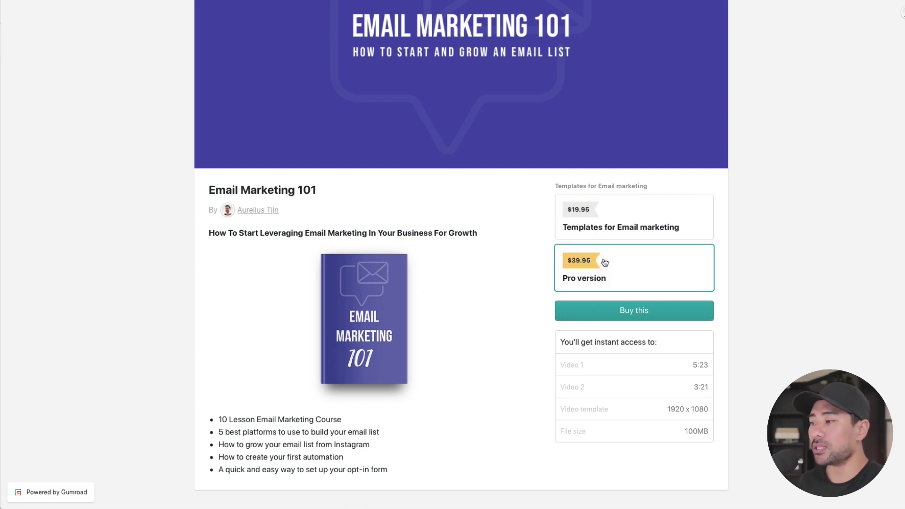
click(603, 234)
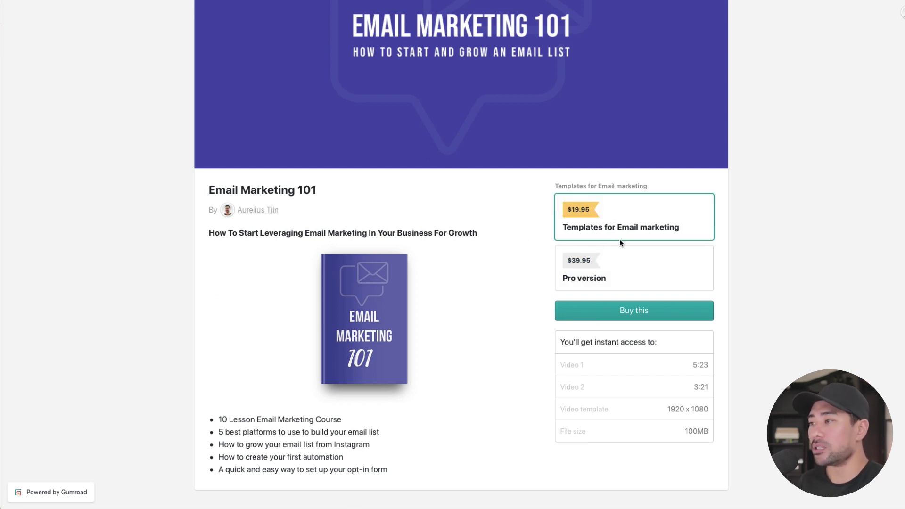
click(609, 282)
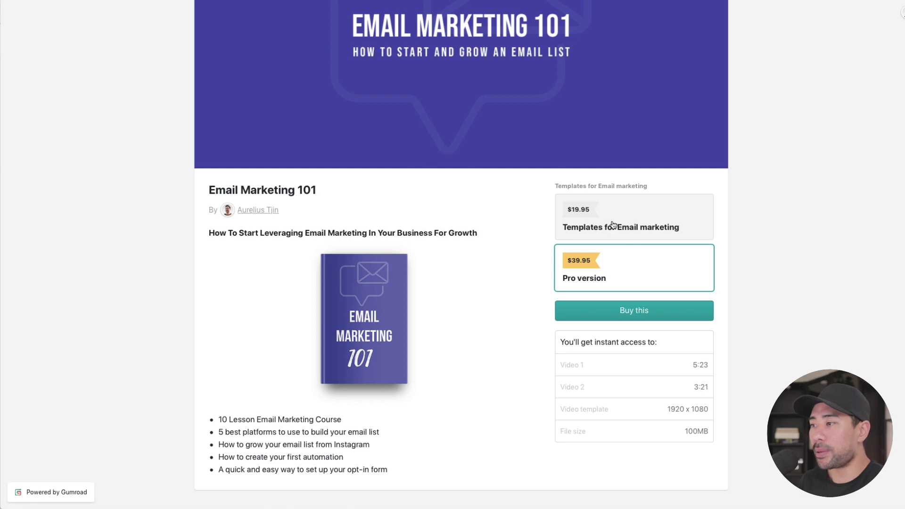
click(613, 225)
click(607, 261)
click(610, 234)
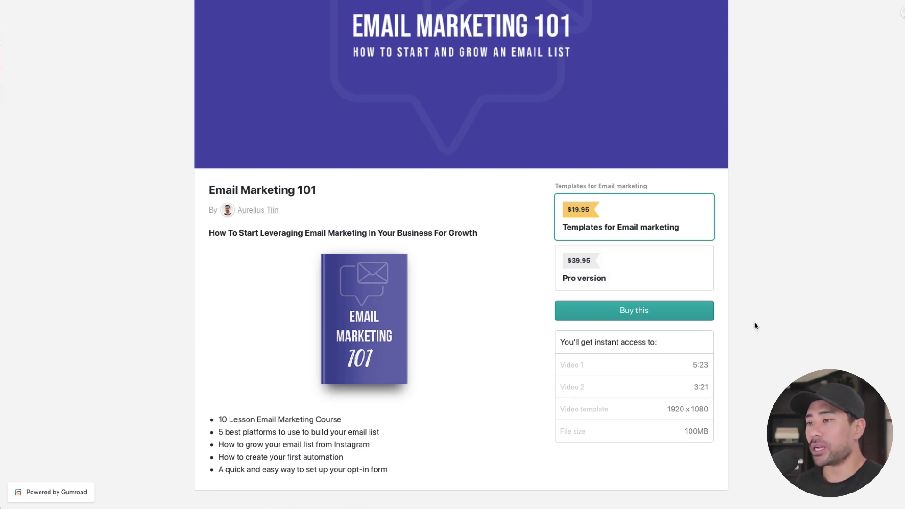
Step: Open the checkout for the Templates for Email marketing version and check its PayPal payment option, closing the PayPal window again
click(635, 312)
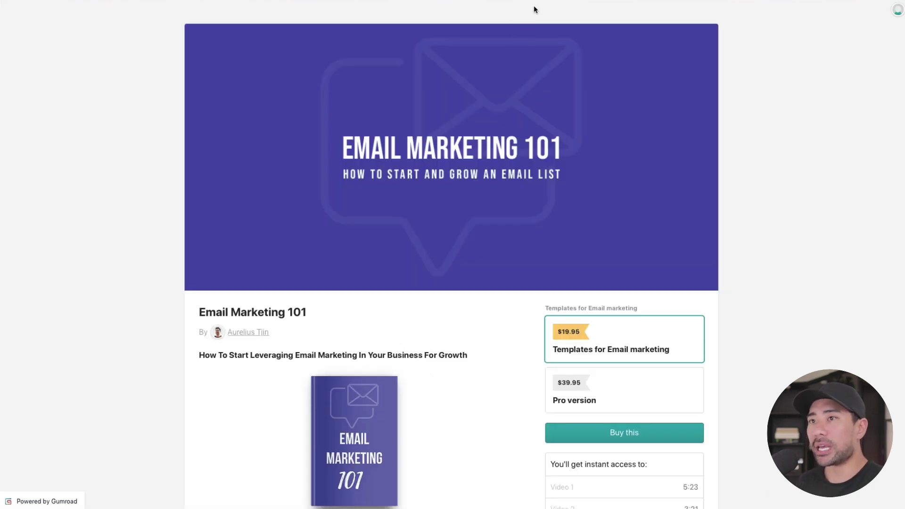
scroll(707, 307, down, 3)
scroll(658, 327, up, 3)
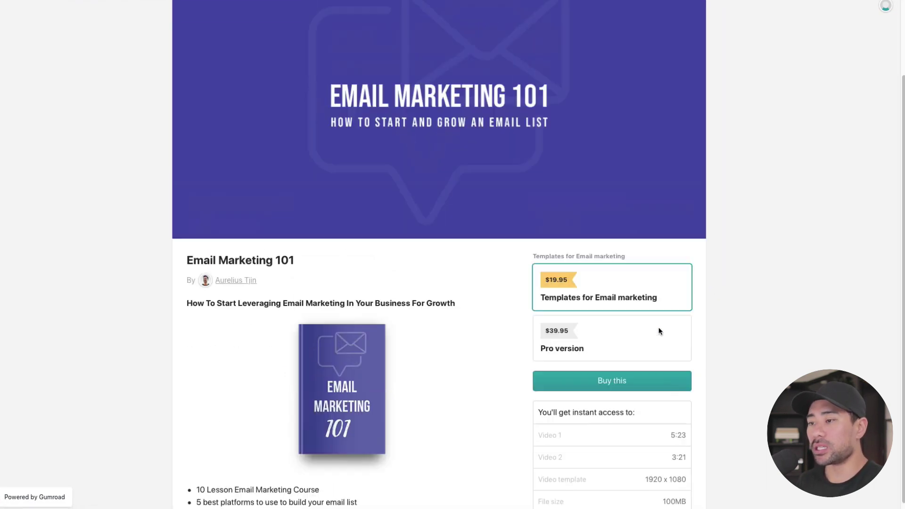
scroll(660, 330, down, 3)
click(630, 324)
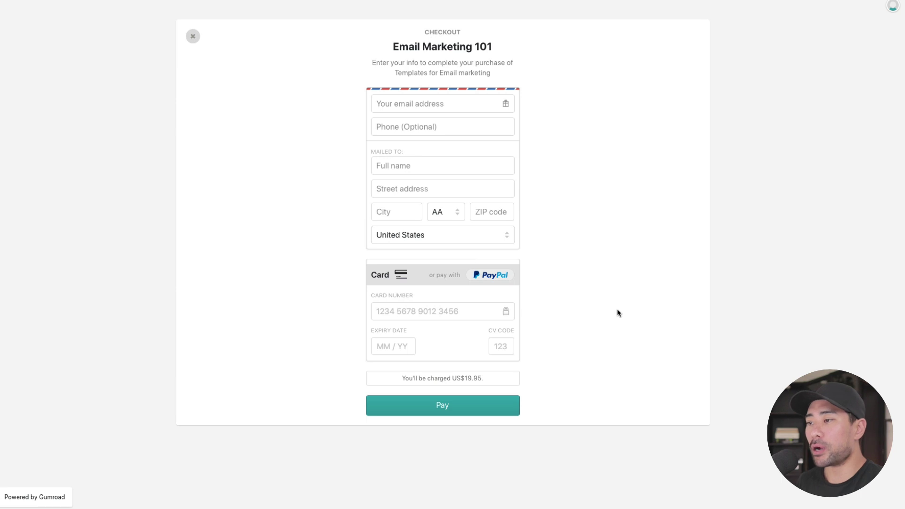
click(495, 273)
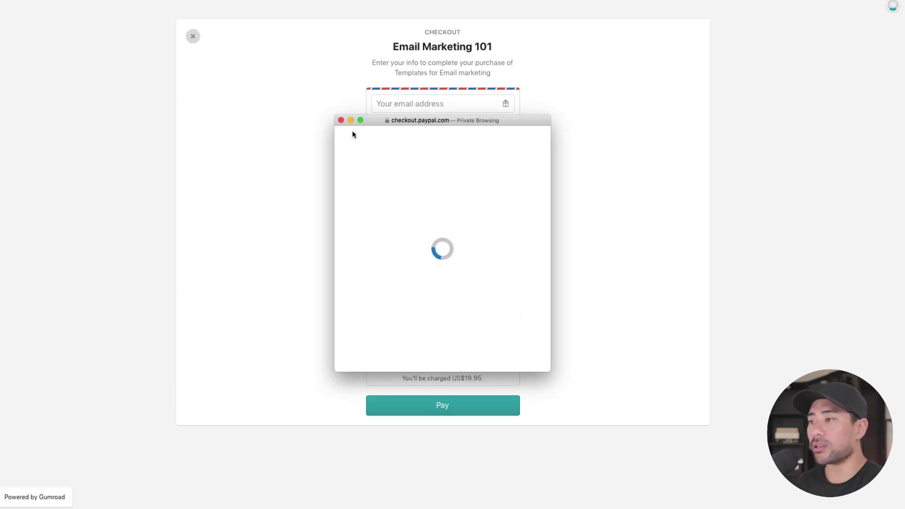
click(341, 120)
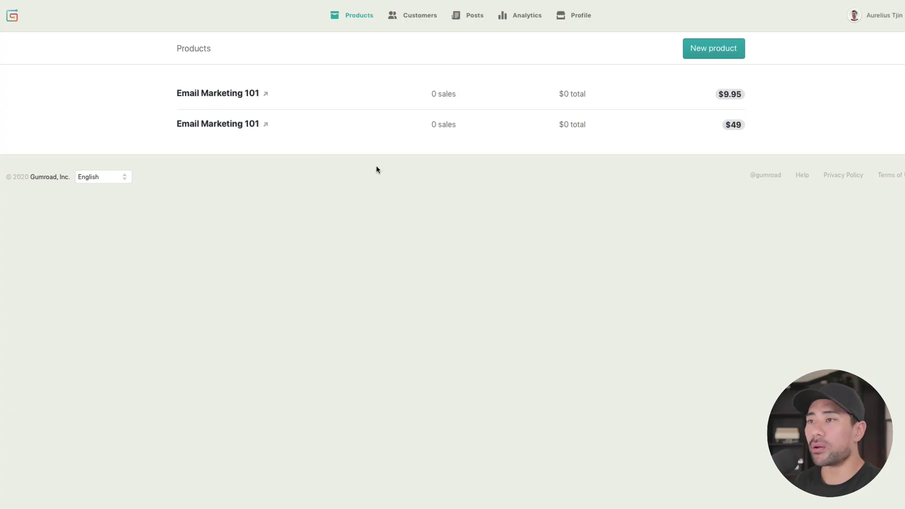
Step: Open the $9.95 Email Marketing 101 product from the product list for editing
mouse_move(289, 104)
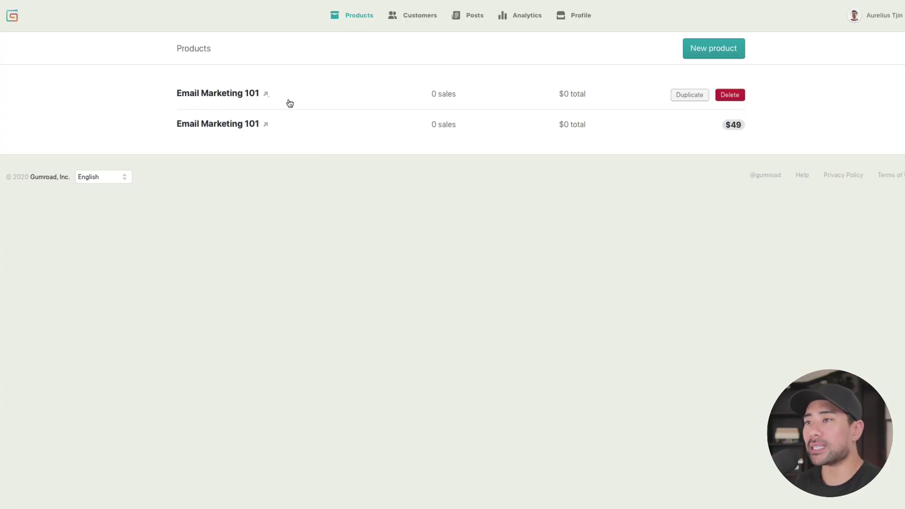
click(235, 94)
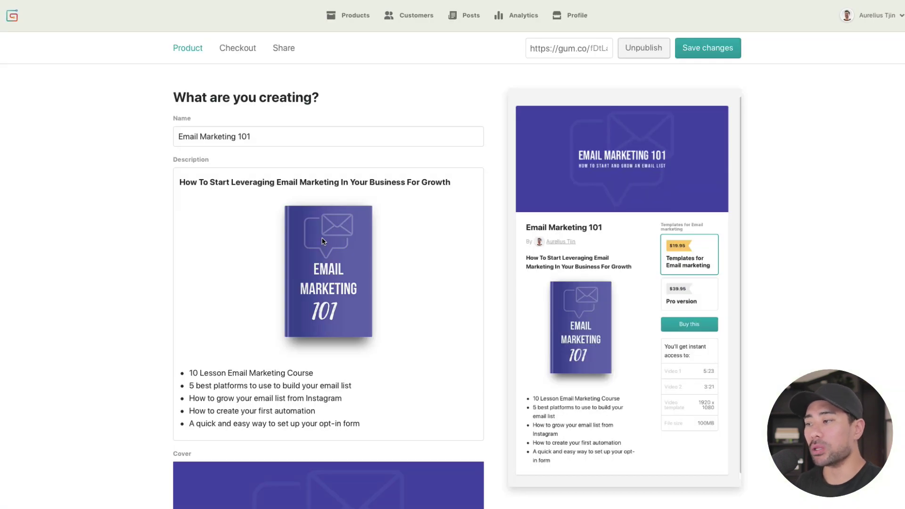